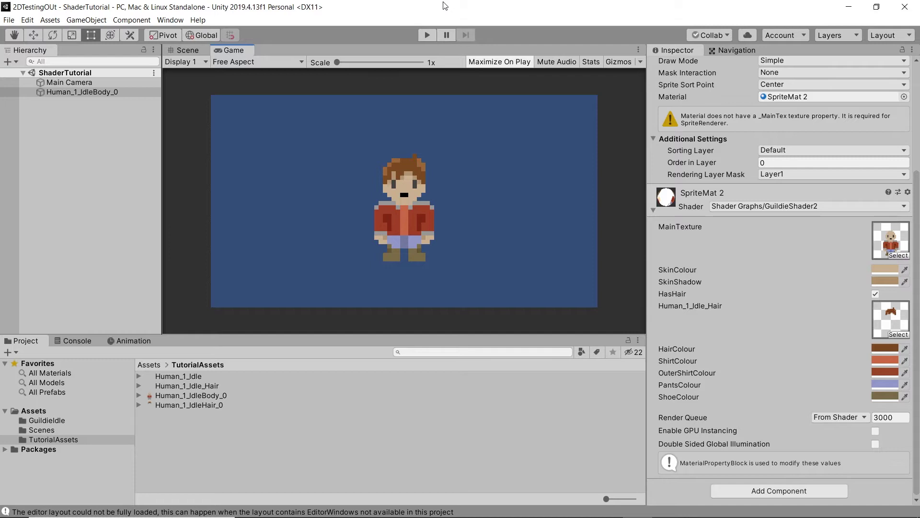
Change the sprite material's SkinColour to a dark brown and its SkinShadow to white FFFFFF.
click(882, 267)
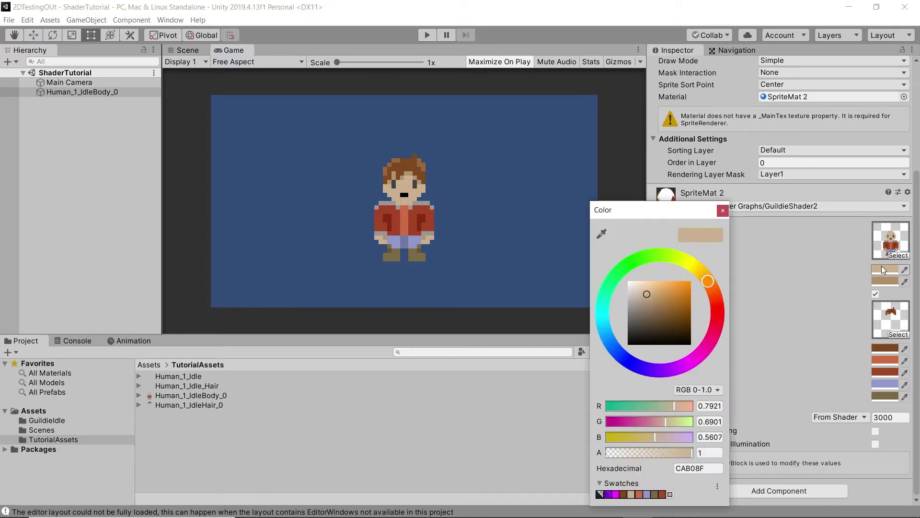
drag(665, 283, 651, 325)
click(885, 281)
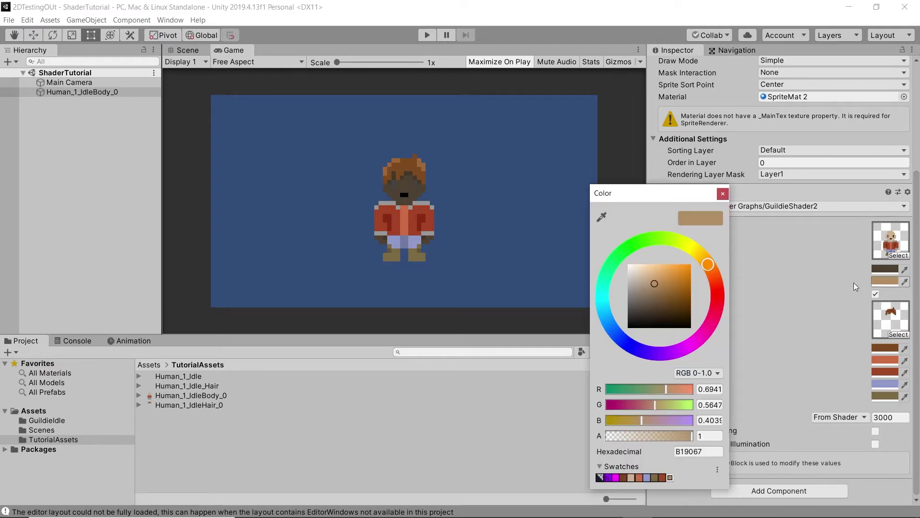
mouse_move(668, 291)
mouse_down()
mouse_move(662, 314)
mouse_move(628, 253)
mouse_up()
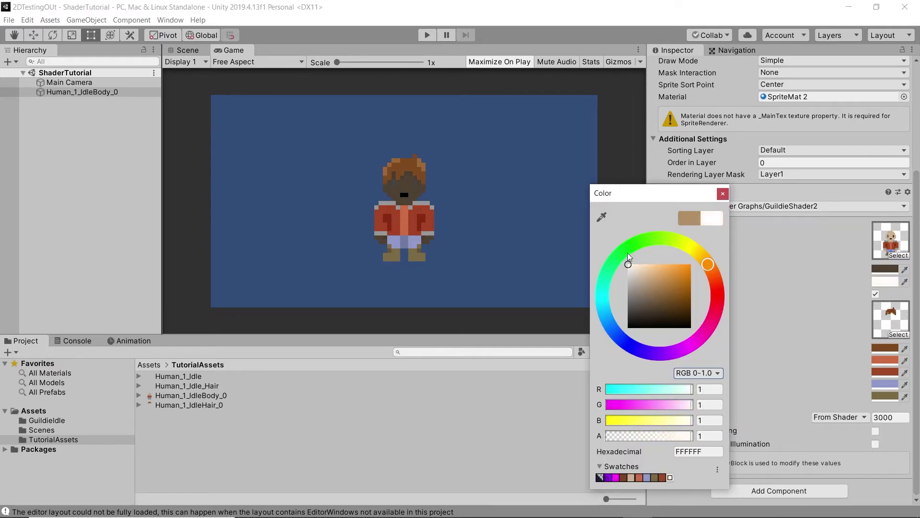
Recolour the sprite's hair purple 7D1F71 and its shirt layers, with ShirtColour violet 7844CD and OuterShirtColour deep blue-violet.
click(885, 346)
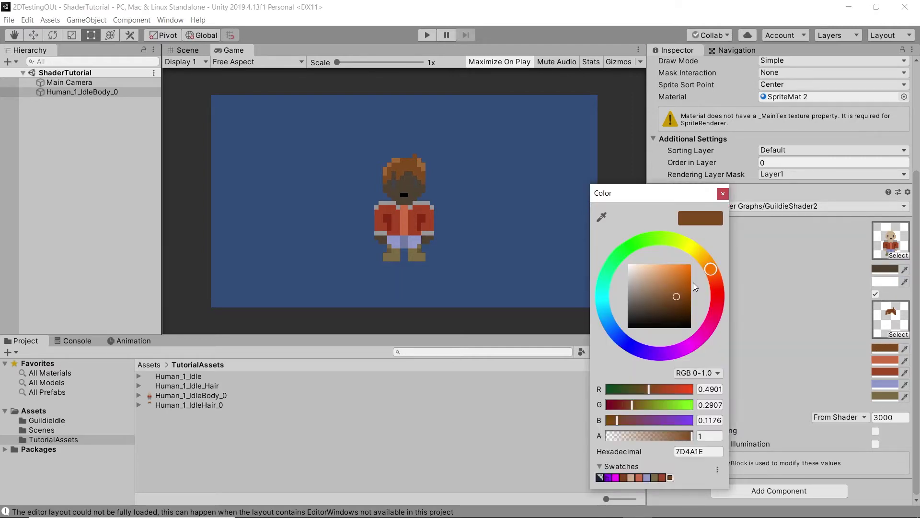
drag(704, 290, 714, 335)
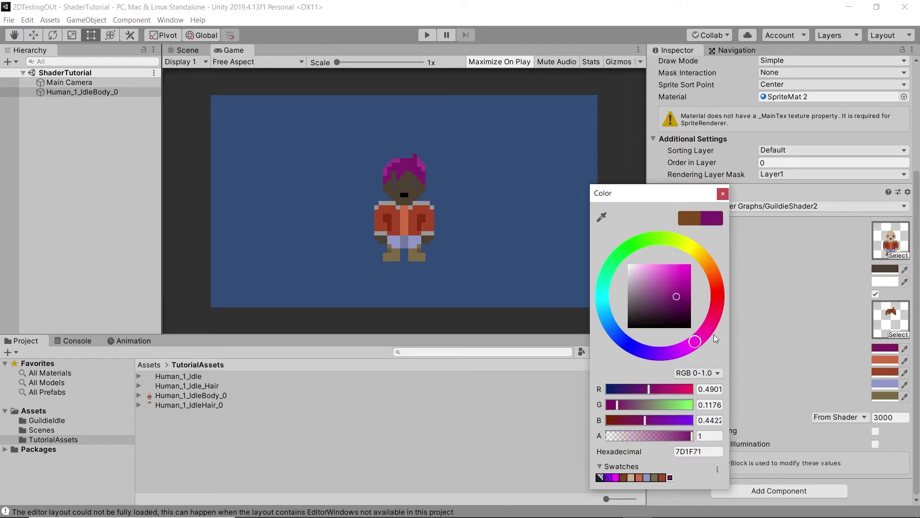
click(883, 363)
drag(720, 300, 657, 354)
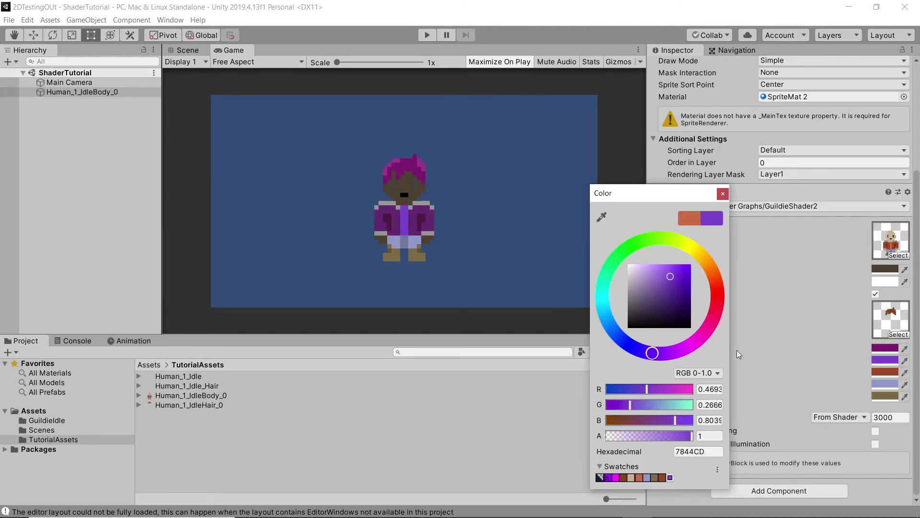
click(892, 372)
click(634, 343)
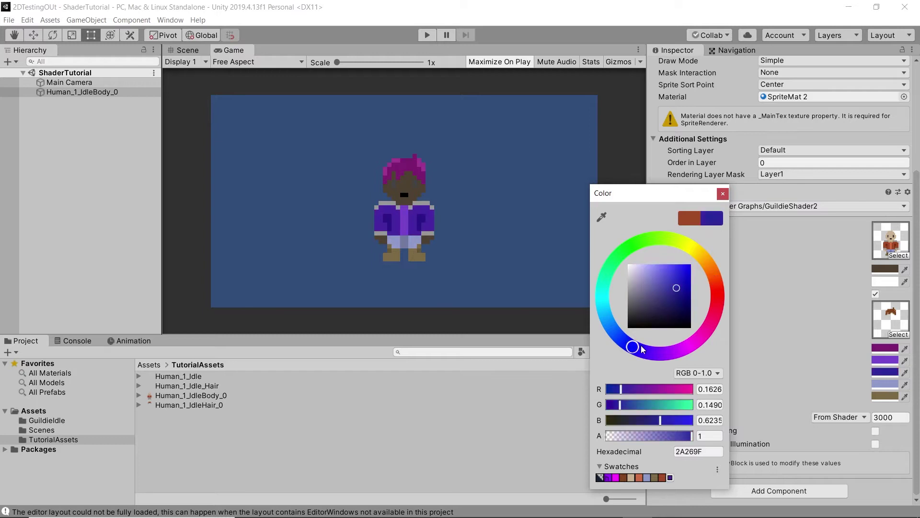
Set the sprite material's ShoeColour to slate blue 45657B and shift SkinColour to a dark green.
click(881, 385)
click(883, 398)
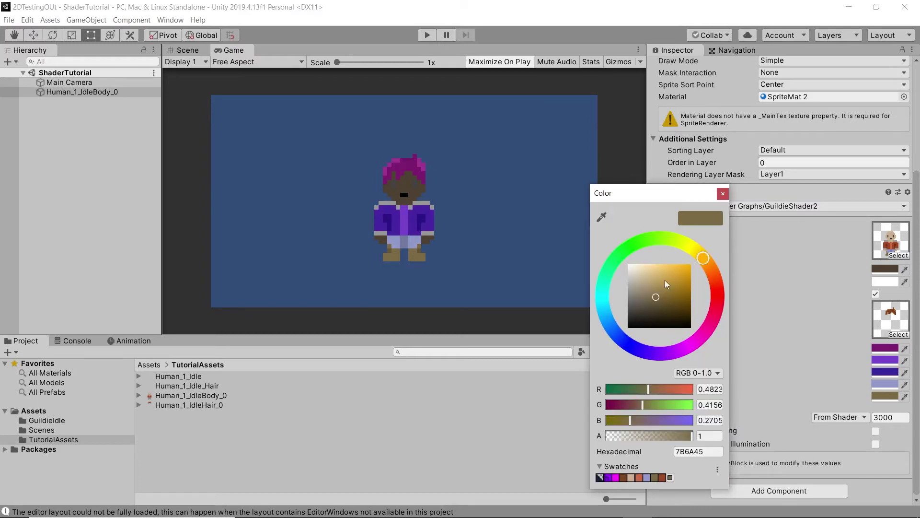
drag(703, 269, 608, 320)
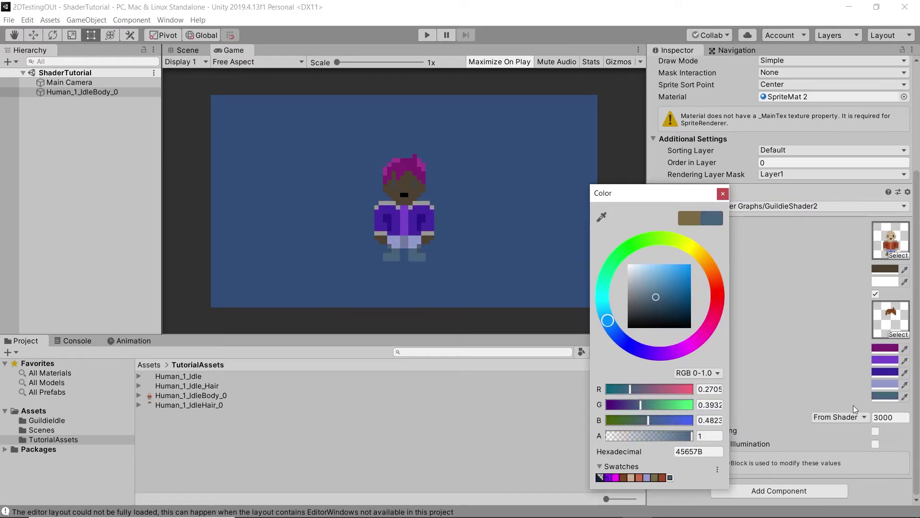
click(885, 269)
drag(712, 257, 664, 235)
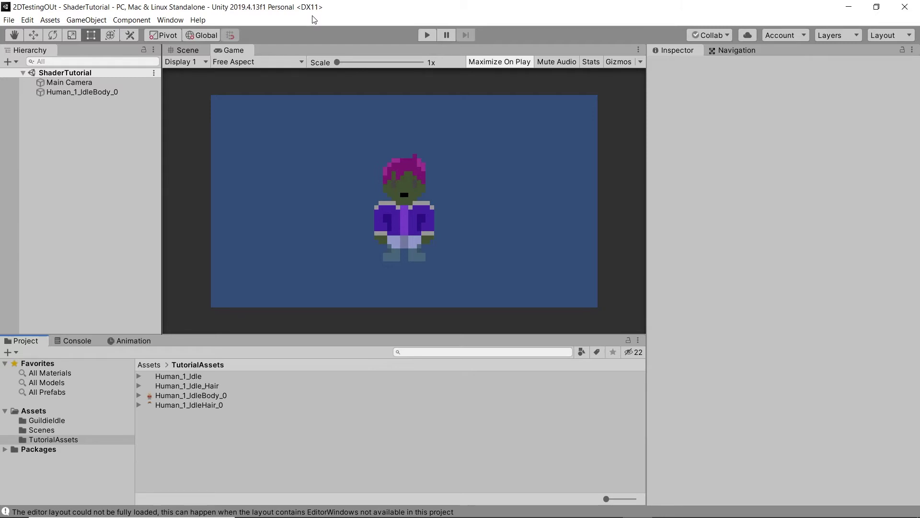
Look up the Lightweight RP package in the Package Manager and check its installation details.
click(183, 24)
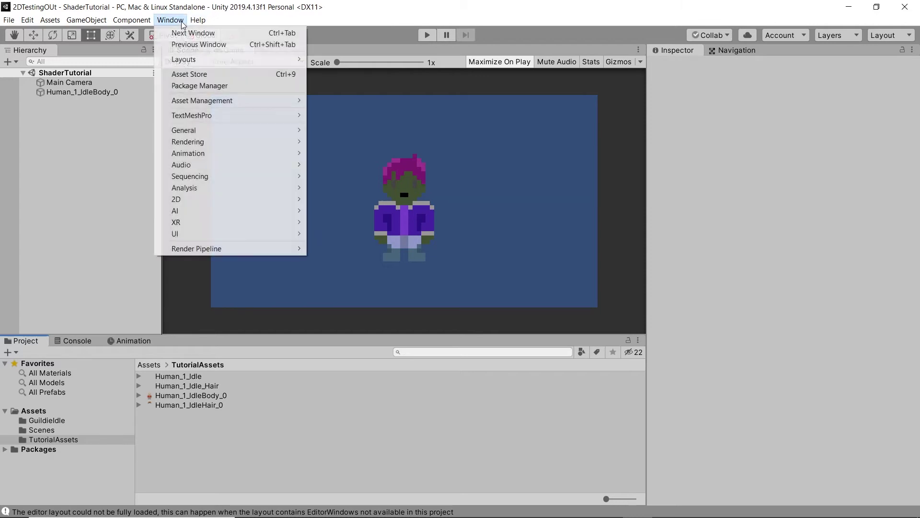
click(187, 87)
scroll(512, 314, up, 10)
scroll(520, 249, up, 5)
scroll(499, 225, down, 6)
click(464, 195)
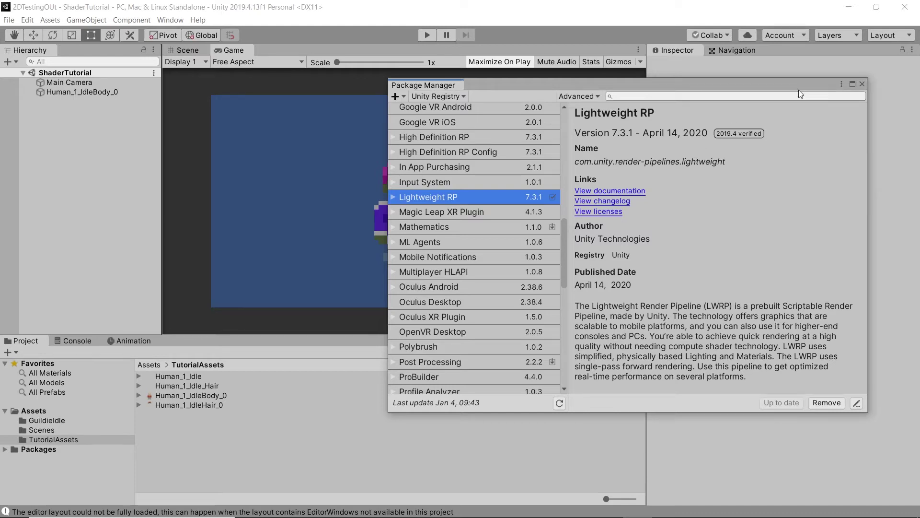
click(863, 84)
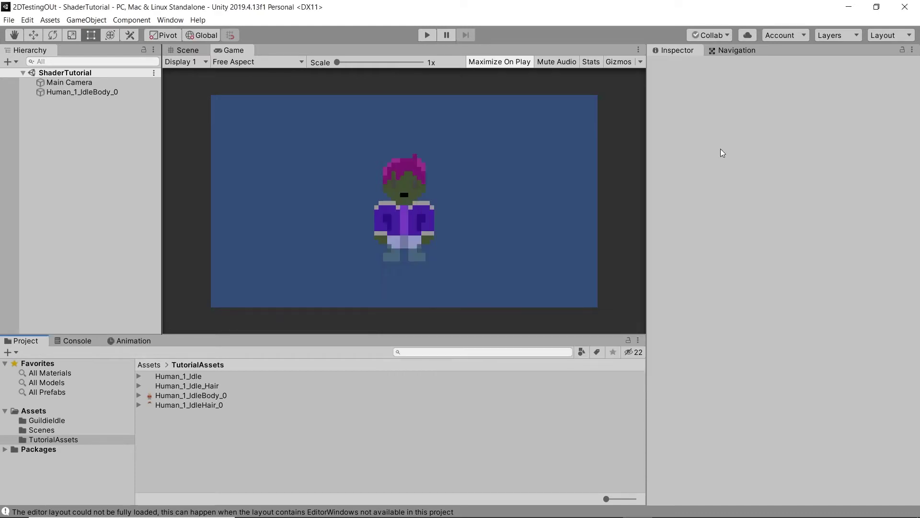
Create a Universal Render Pipeline asset with Forward Renderer in TutorialAssets, named UniversalRenderPipelineAsset_2.
right_click(211, 444)
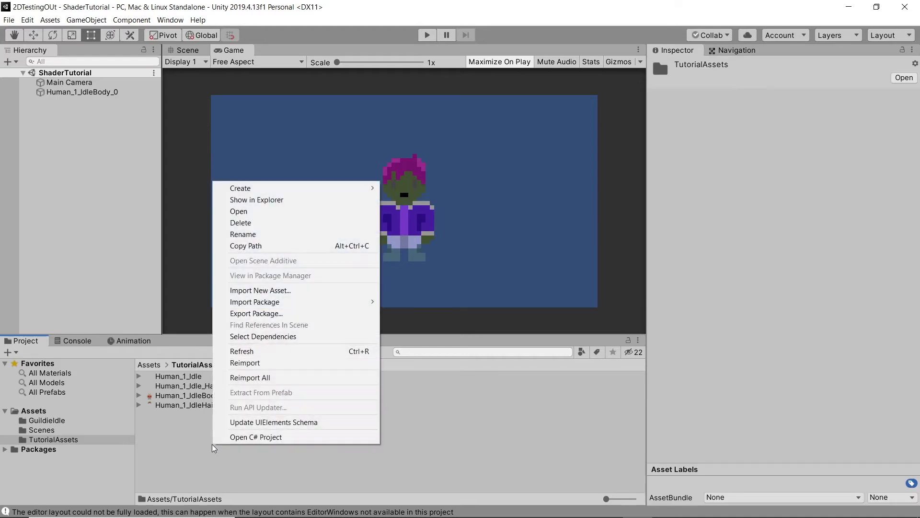
mouse_move(296, 194)
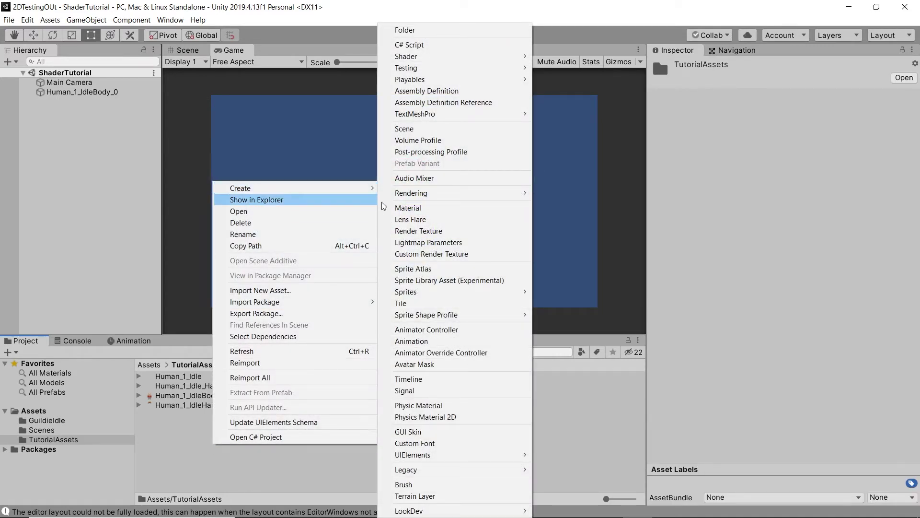
mouse_move(396, 197)
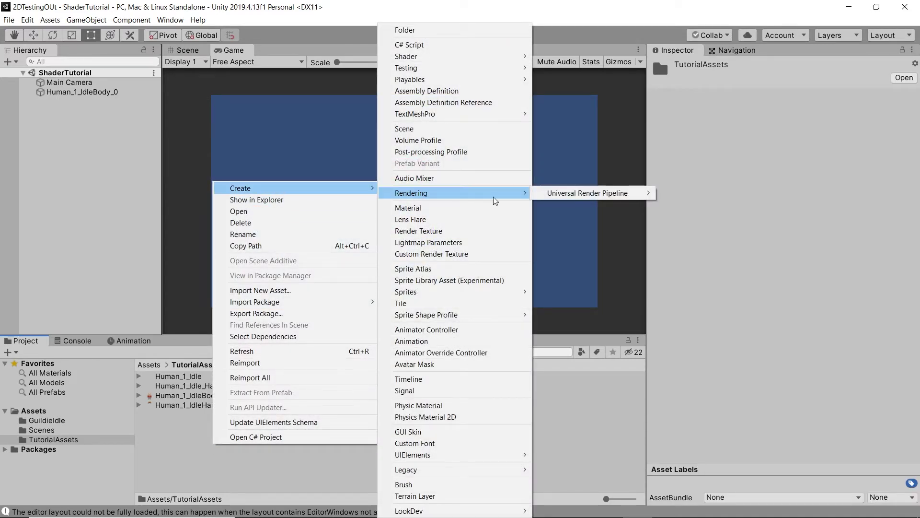
mouse_move(584, 193)
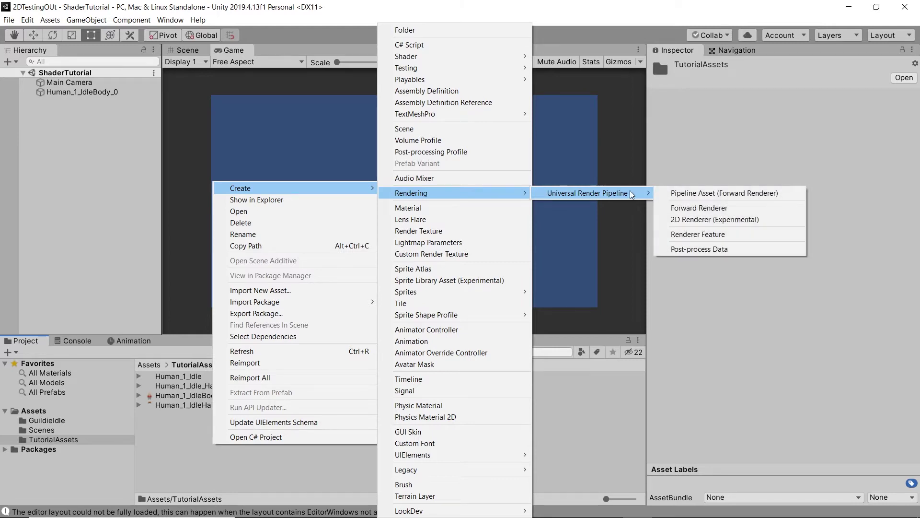
click(681, 193)
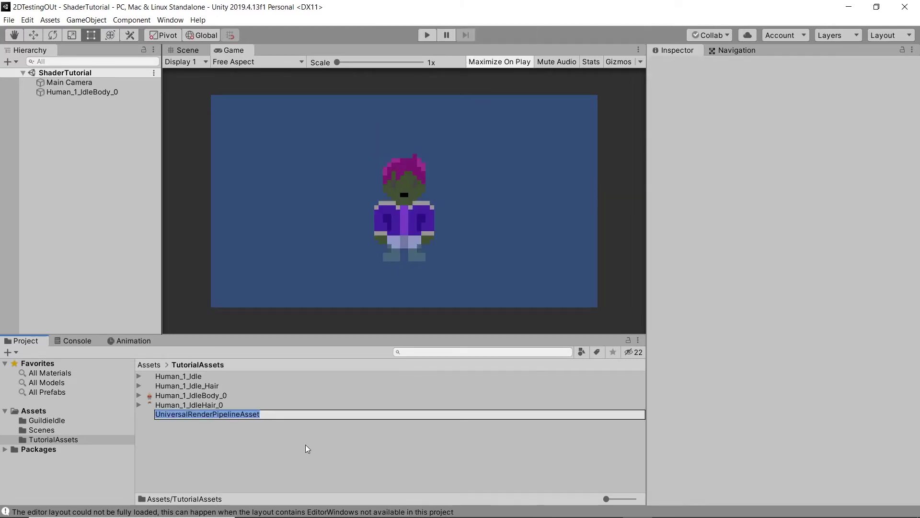
key(End)
text(_2)
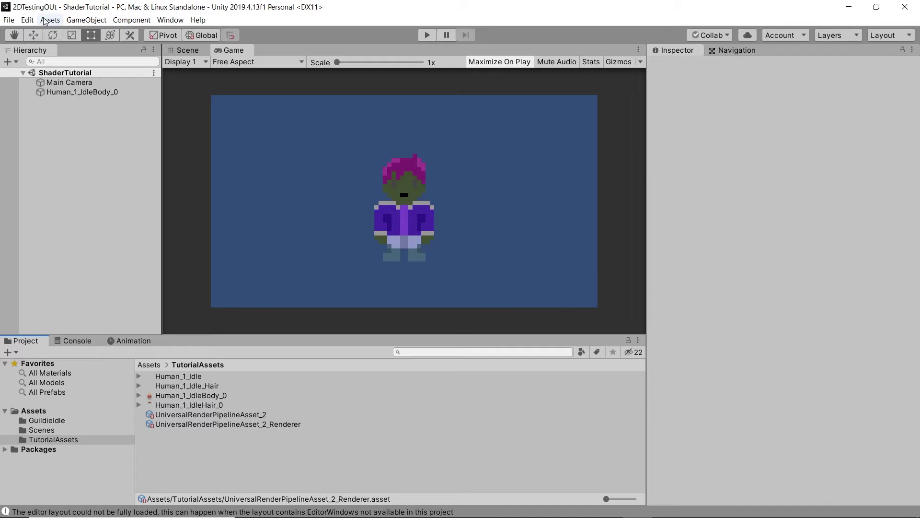
Assign UniversalRenderPipelineAsset_2 as the scriptable render pipeline in the project's Graphics settings.
click(27, 20)
click(82, 313)
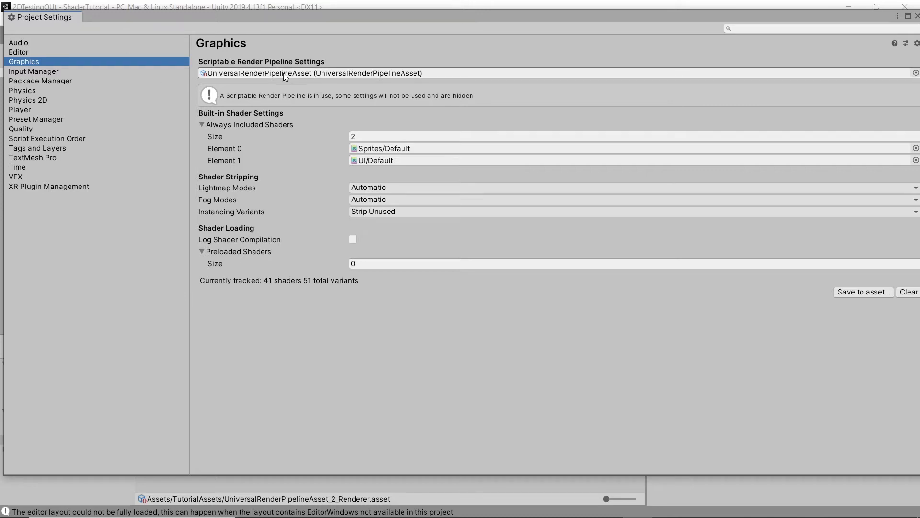
click(915, 73)
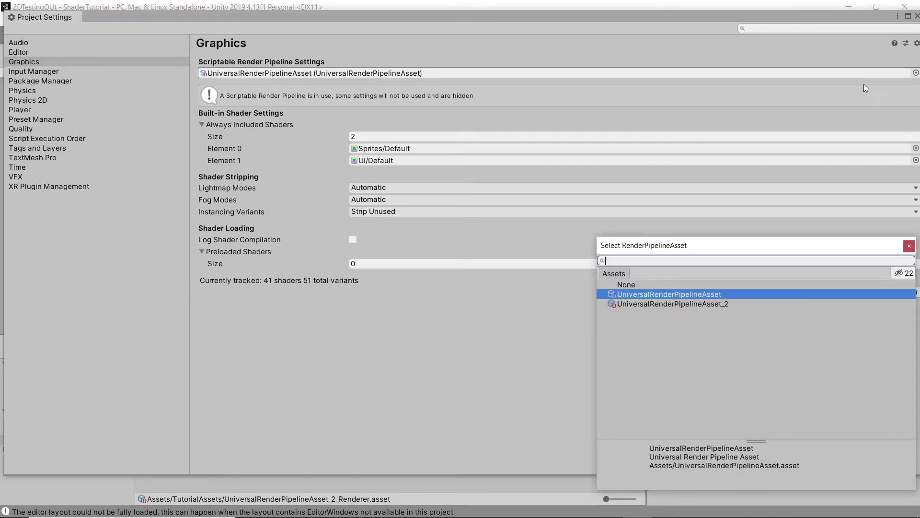
double_click(724, 304)
click(916, 15)
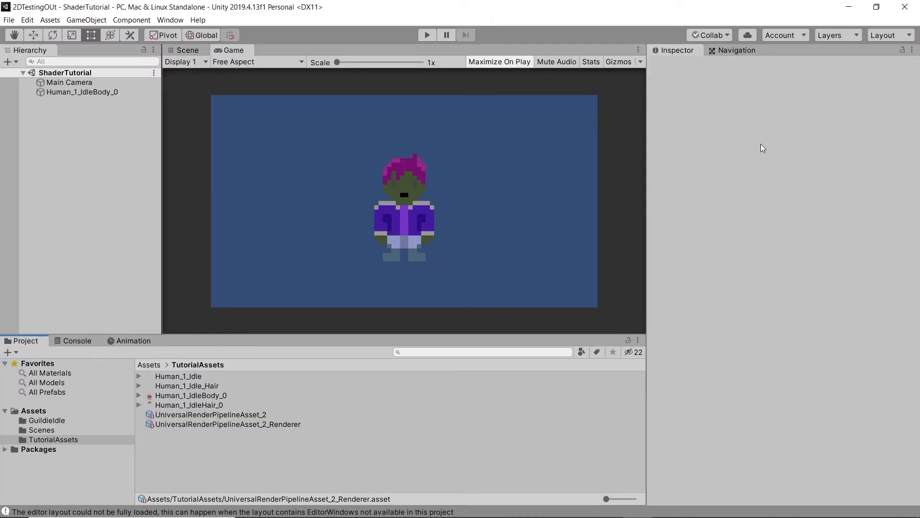
Create an Unlit Graph shader named Sprite_TutorialShader in TutorialAssets and open it for editing.
right_click(354, 471)
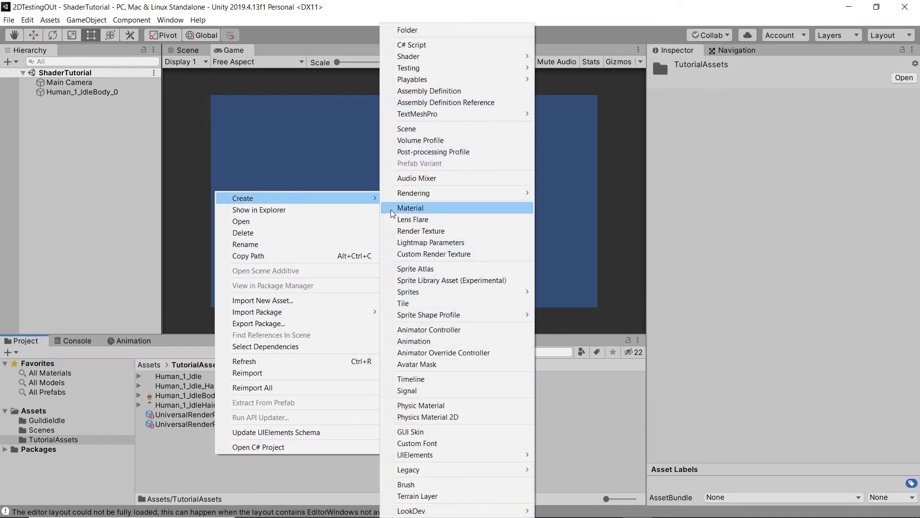
mouse_move(459, 56)
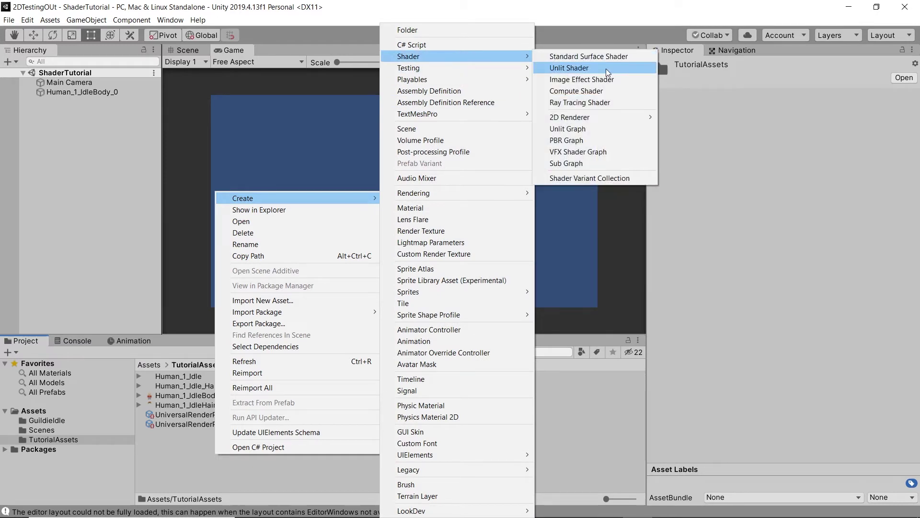
click(596, 128)
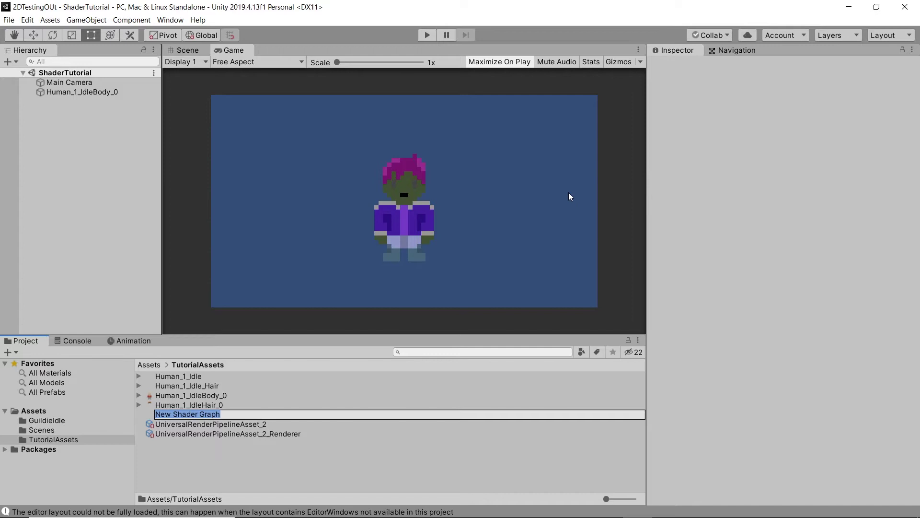
text(Sprite_TutorialShader)
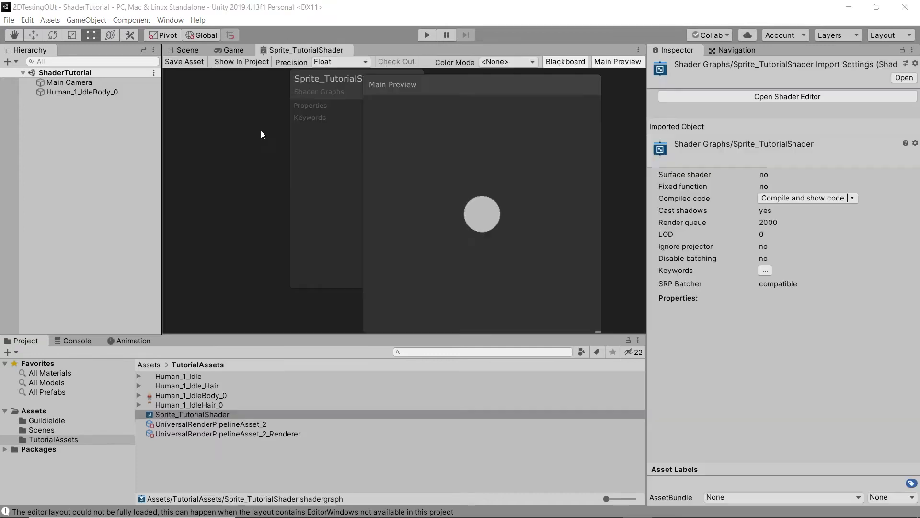
key(Return)
Move the shader graph's Blackboard clear of the Unlit Master node and hide the Main Preview.
drag(309, 79, 174, 71)
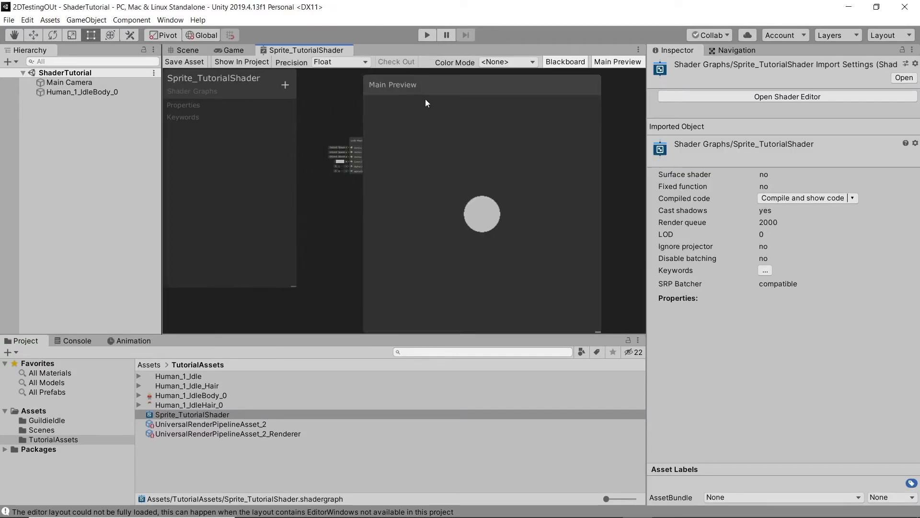
click(605, 59)
scroll(335, 196, up, 5)
scroll(343, 193, down, 3)
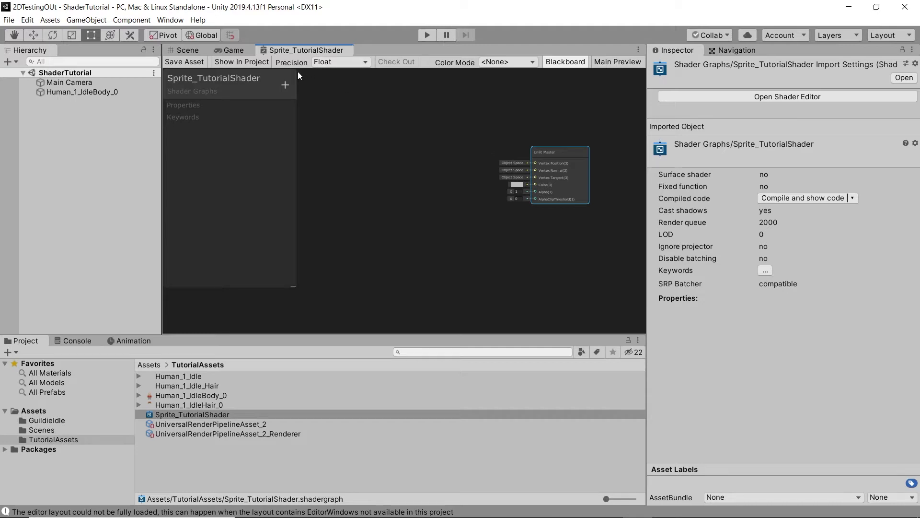
Add a Texture2D property named MainTexture to the shader graph and set its reference to _MainText.
click(286, 84)
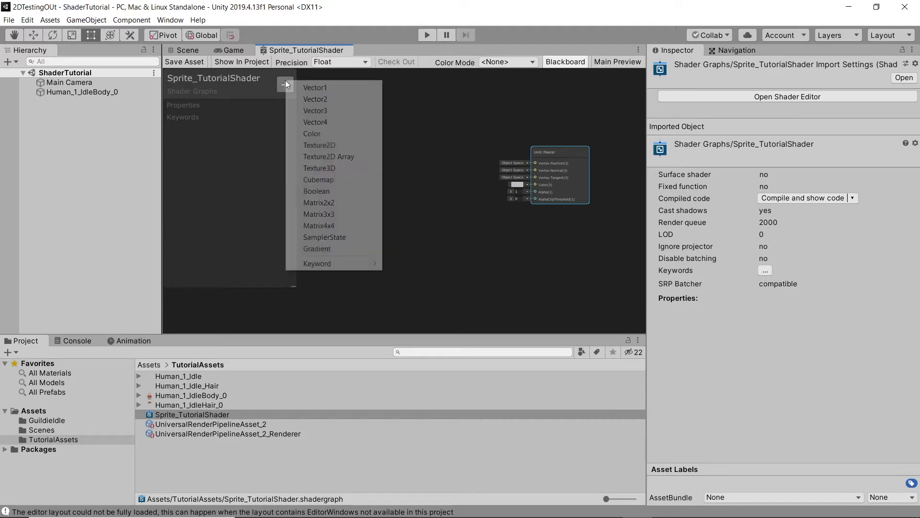
click(335, 146)
text(MainTexture)
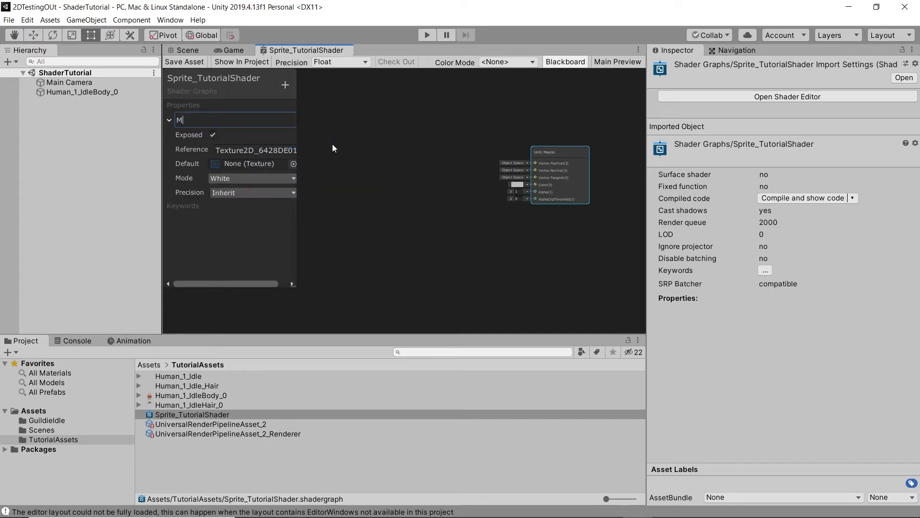
key(Return)
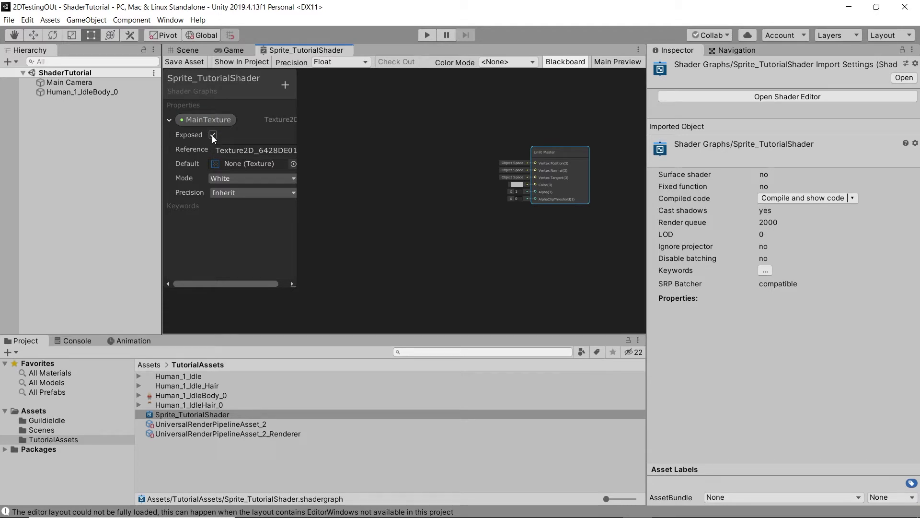
click(240, 152)
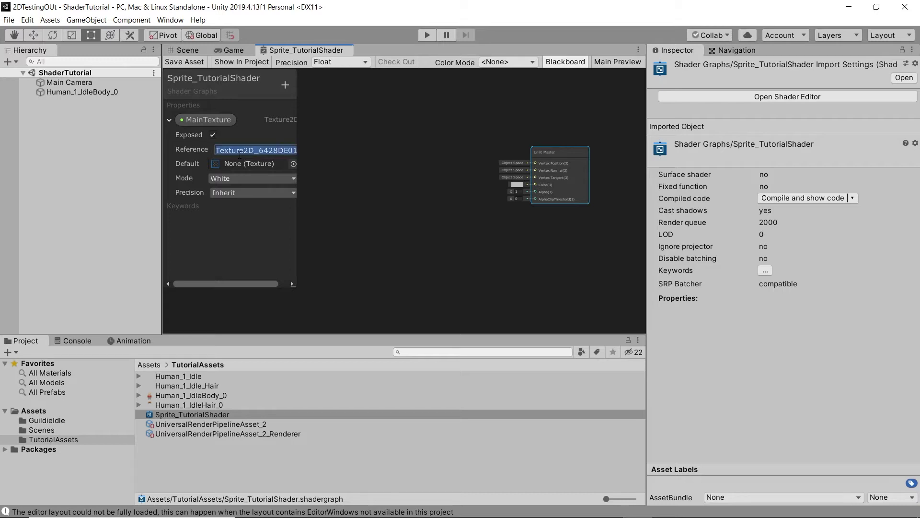
key(BackSpace)
text(_MainText)
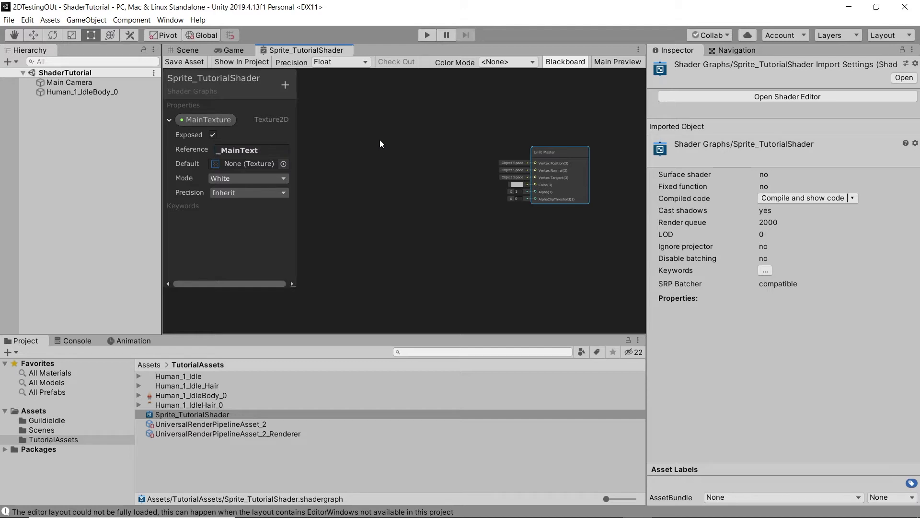
Place a MainTexture node in the graph and set the property's default texture to Human_1_IdleBody_0.
drag(207, 120, 344, 142)
scroll(383, 163, up, 4)
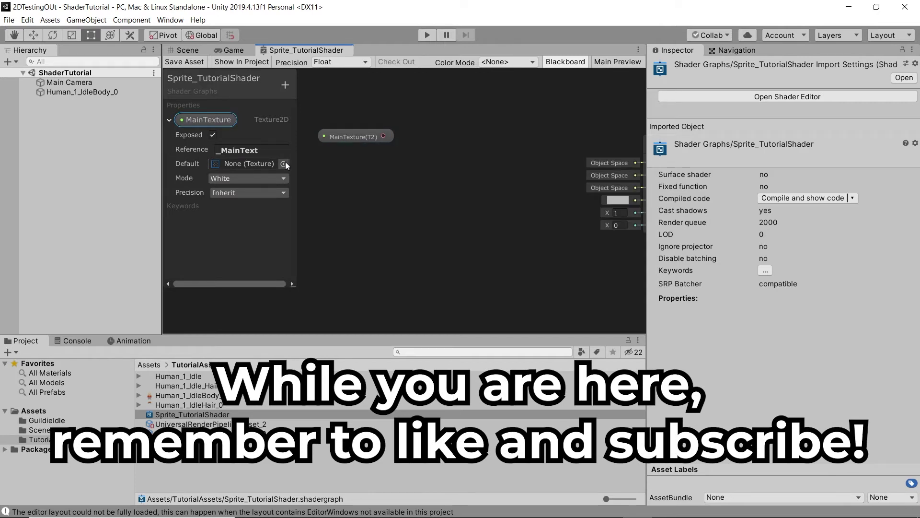
drag(215, 393, 249, 163)
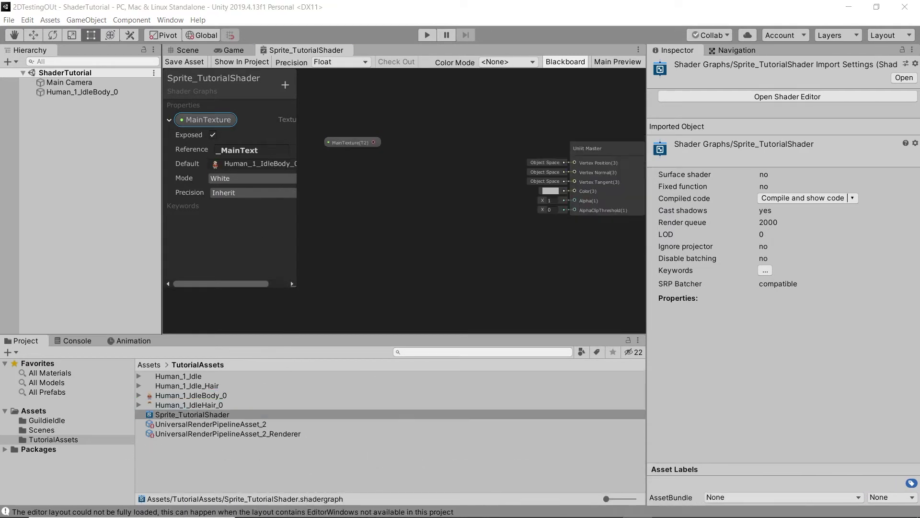
Connect MainTexture to a new Sample Texture 2D LOD node and move both nodes farther from the Unlit Master node.
drag(373, 142, 390, 181)
text(sample)
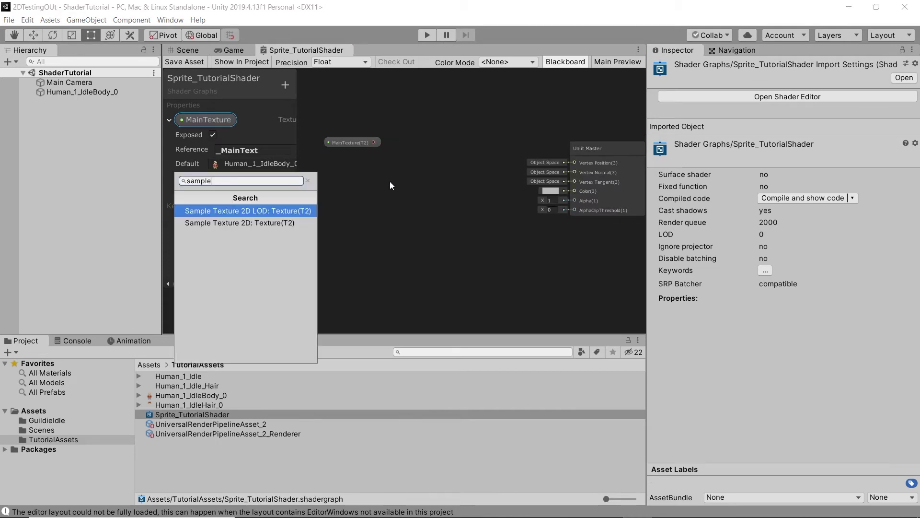
key(Return)
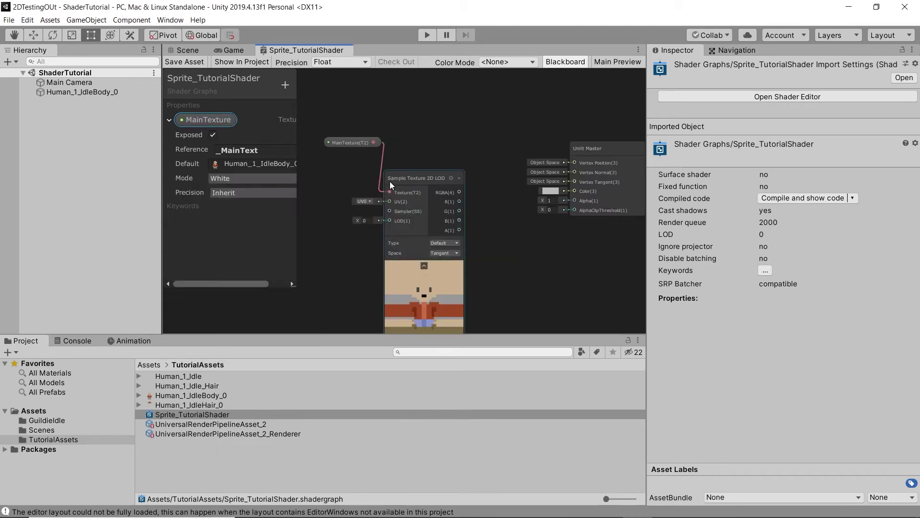
scroll(420, 187, down, 3)
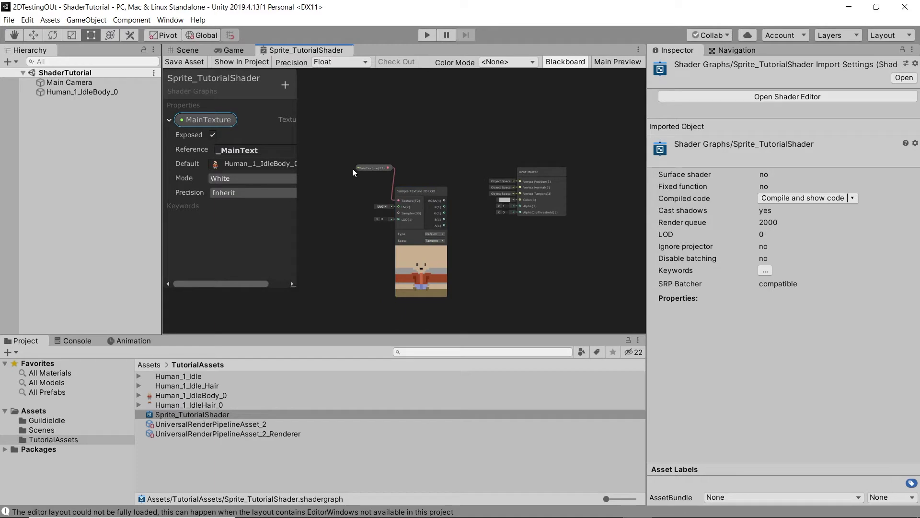
drag(364, 165, 306, 244)
drag(399, 255, 363, 172)
drag(304, 248, 292, 132)
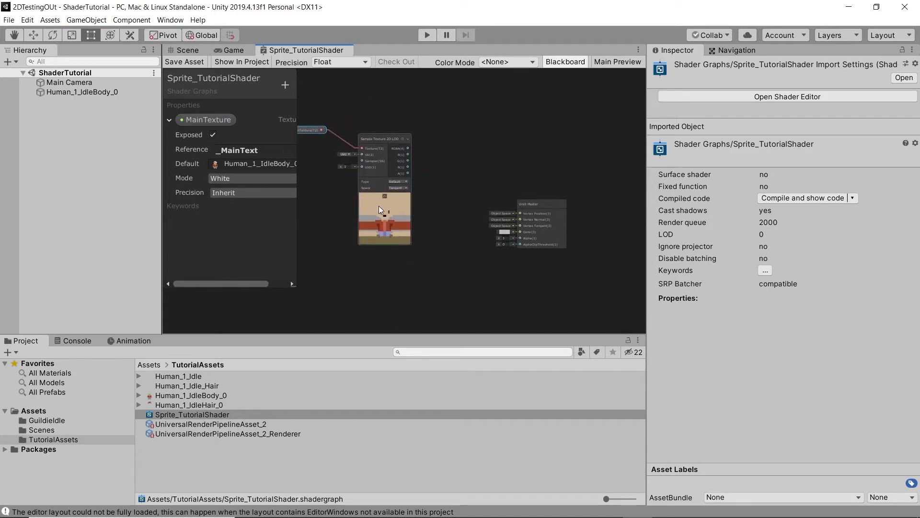
drag(379, 206, 334, 200)
Connect the Sample Texture 2D LOD node's alpha output to a new One Minus node placed below it.
scroll(358, 213, up, 3)
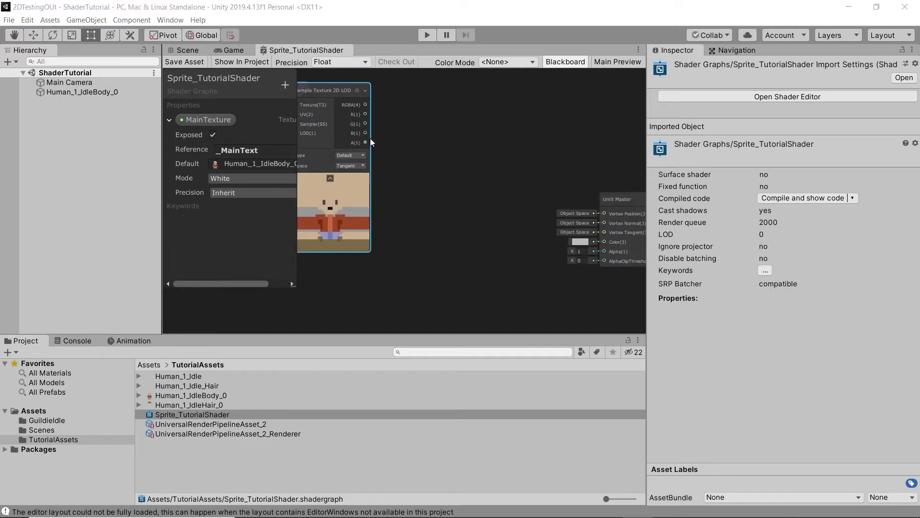
drag(365, 143, 427, 218)
text(one minus)
key(Return)
drag(441, 280, 404, 297)
click(502, 195)
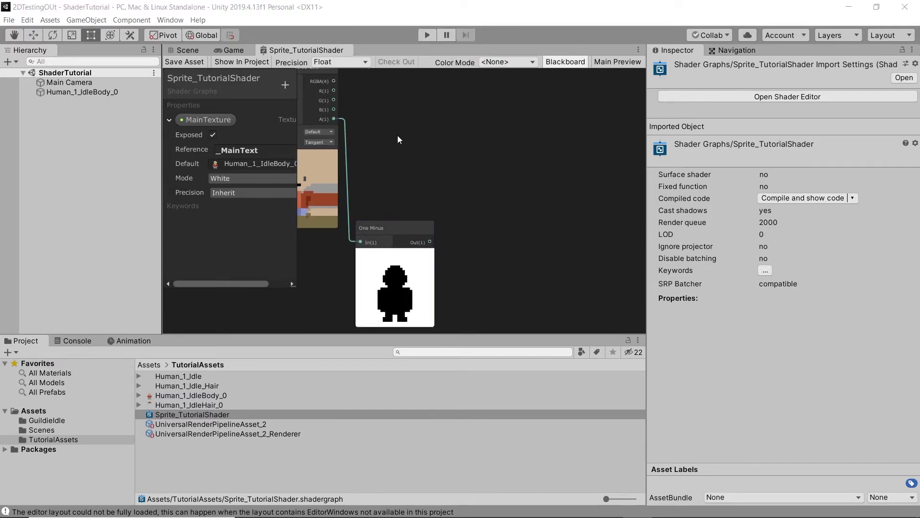
Add a Subtract node with the texture sample's RGBA output as A and the One Minus output as B.
middle_drag(398, 135, 434, 140)
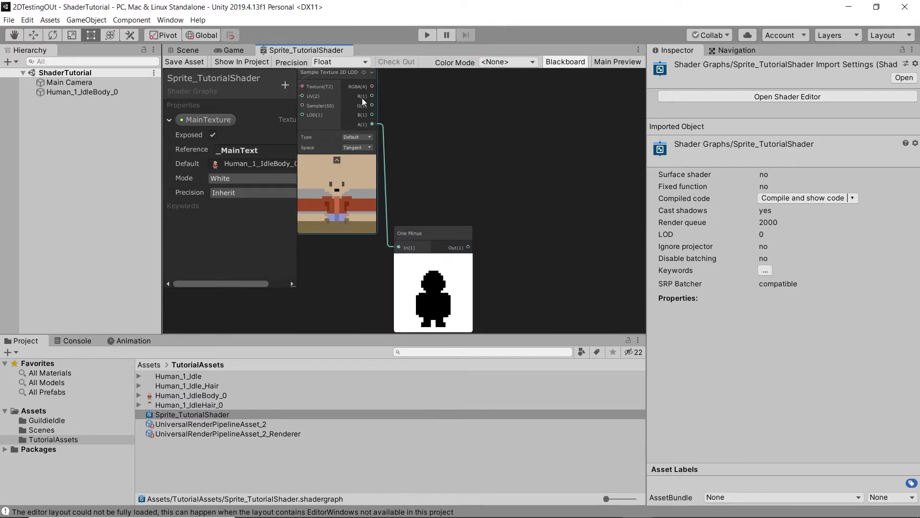
drag(372, 86, 507, 158)
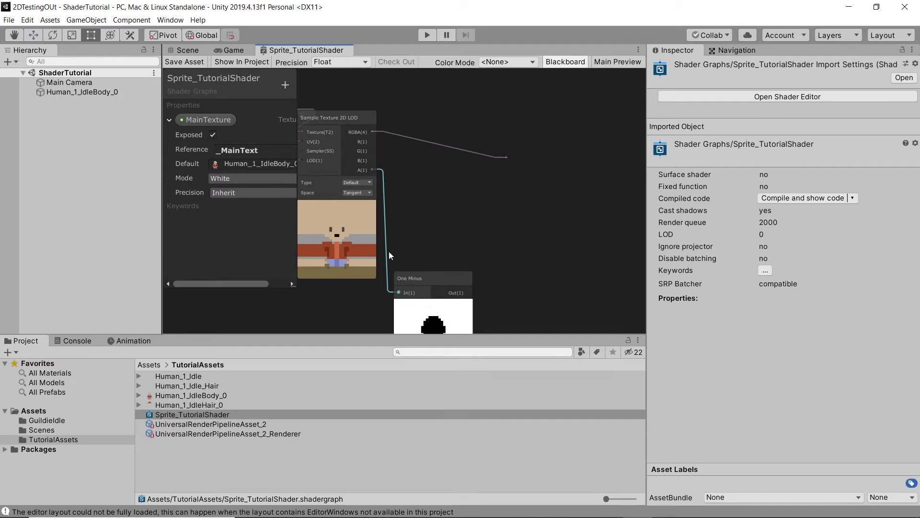
drag(417, 289, 416, 289)
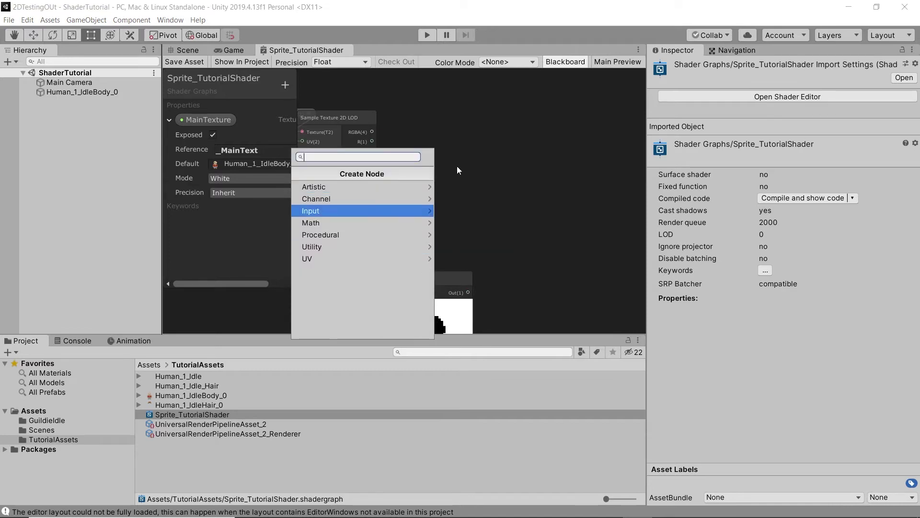
text(subt)
key(Return)
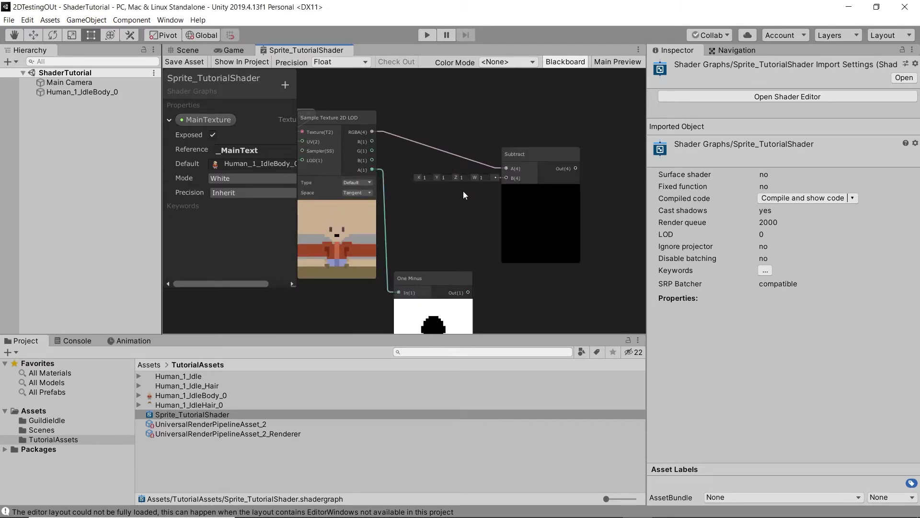
drag(467, 292, 508, 176)
drag(542, 217, 546, 180)
Connect the Subtract output to the Unlit Master's Color and the texture sample's alpha output to its Alpha.
scroll(588, 234, down, 4)
middle_drag(565, 212, 420, 146)
scroll(520, 172, up, 3)
drag(434, 139, 581, 238)
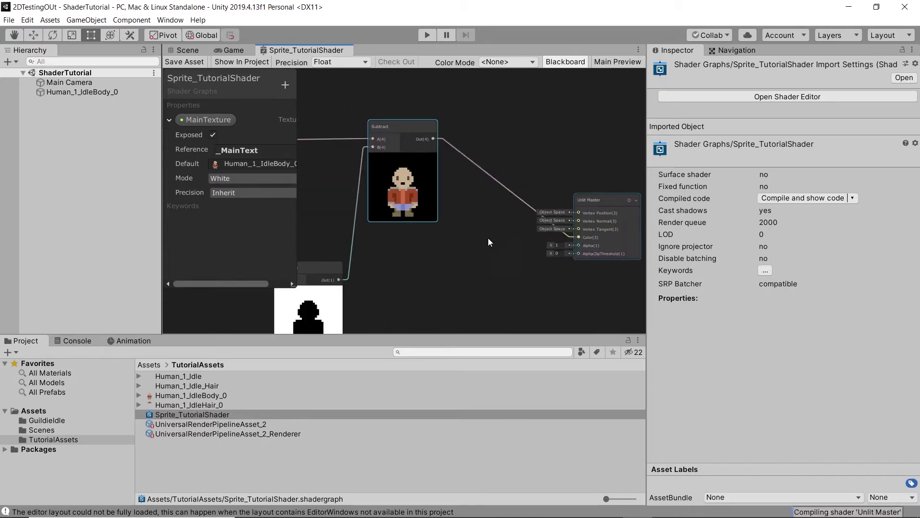
middle_drag(472, 236, 523, 212)
middle_drag(352, 148, 223, 137)
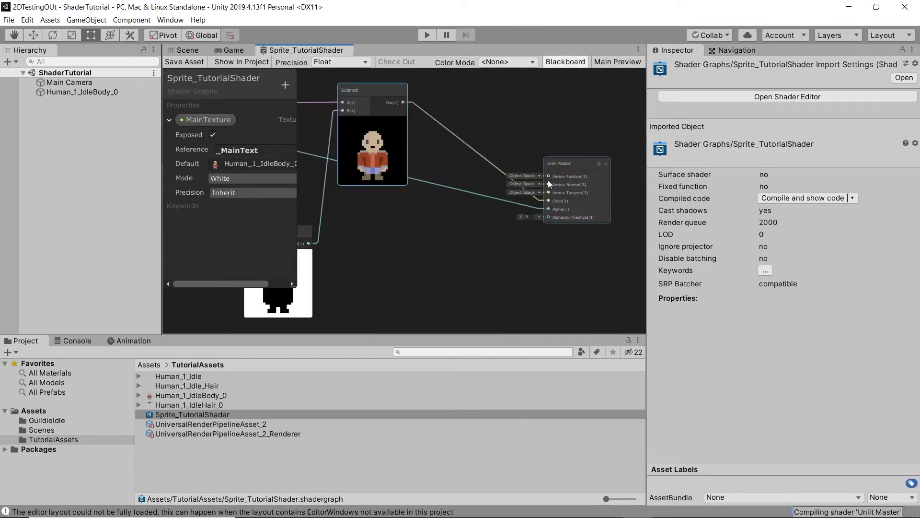
Show the Main Preview, change its preview mesh to Quad to check the sprite, and hide it again.
click(604, 62)
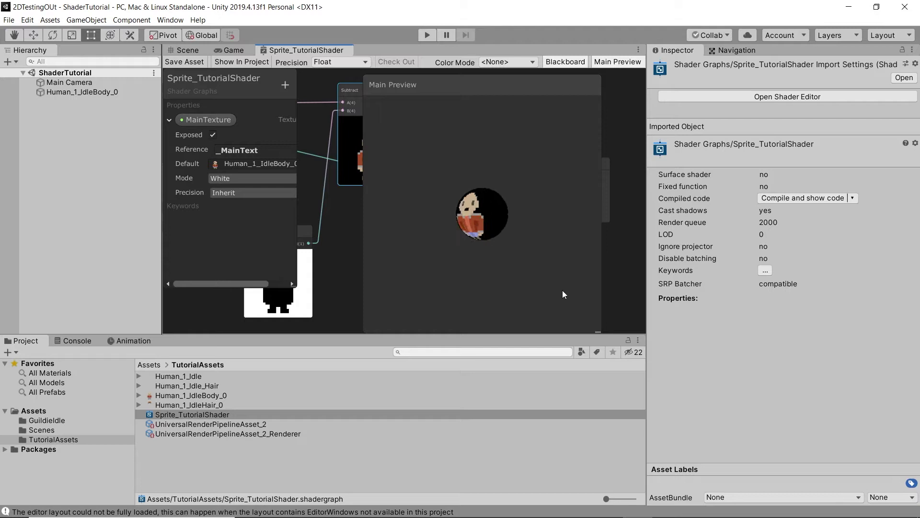
scroll(501, 234, up, 3)
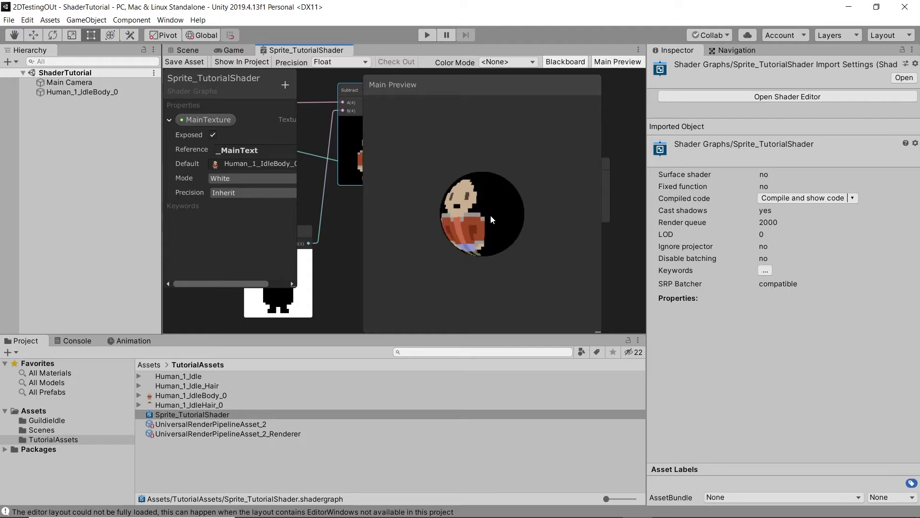
right_click(492, 219)
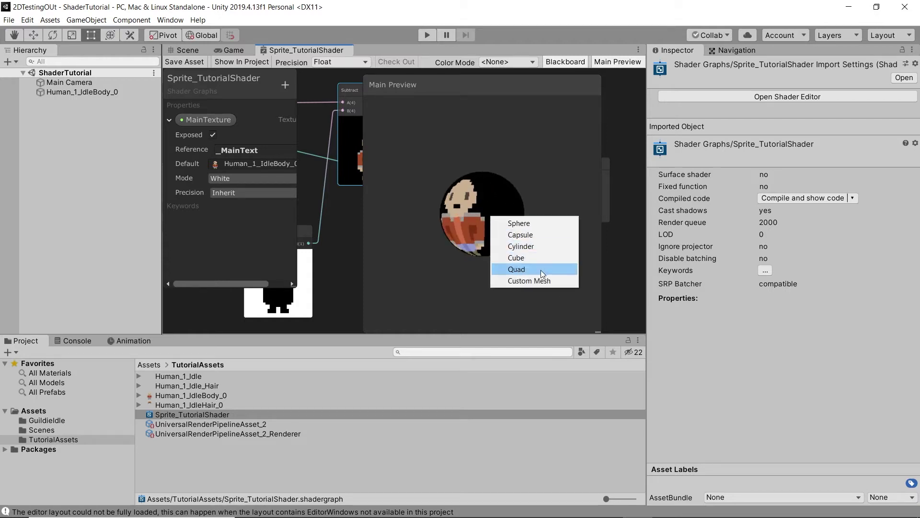
click(522, 269)
drag(556, 213, 539, 219)
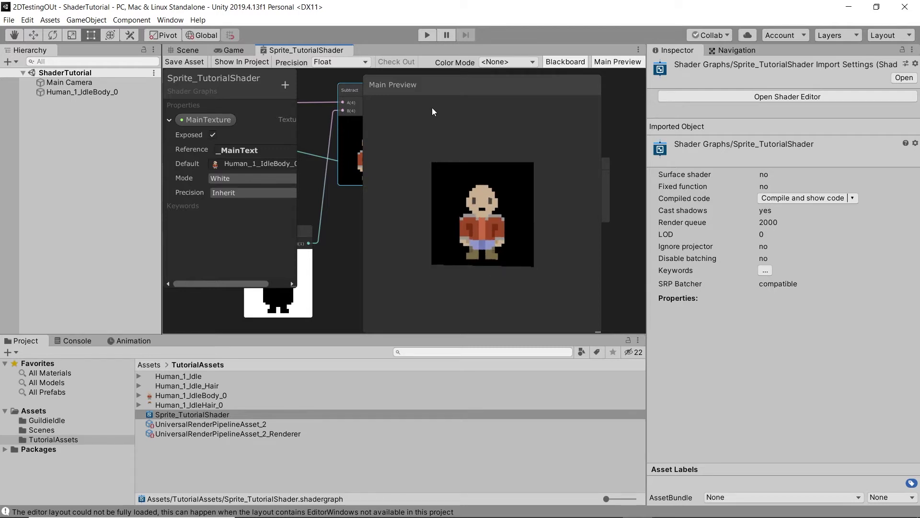
scroll(437, 82, down, 6)
scroll(438, 83, up, 4)
click(621, 66)
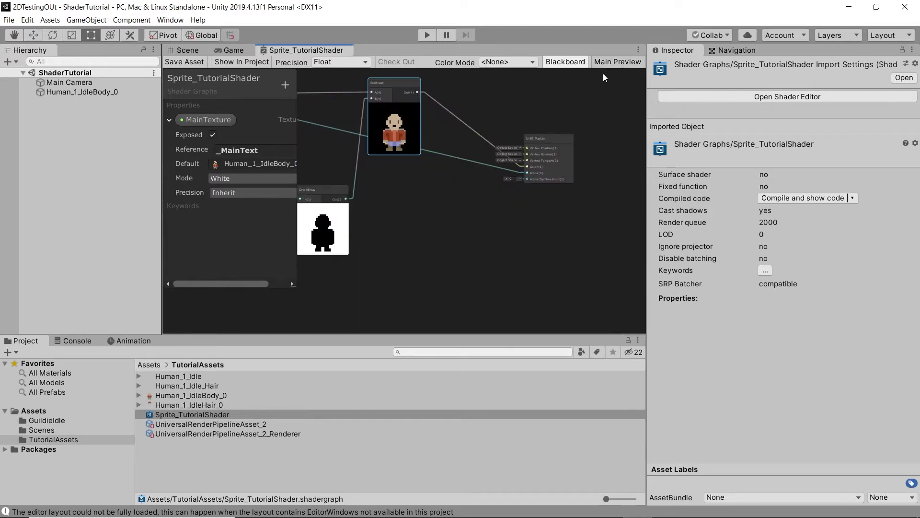
Move the MainTexture and Sample Texture 2D LOD nodes farther away from the Subtract node.
scroll(437, 134, down, 3)
middle_drag(415, 184, 491, 240)
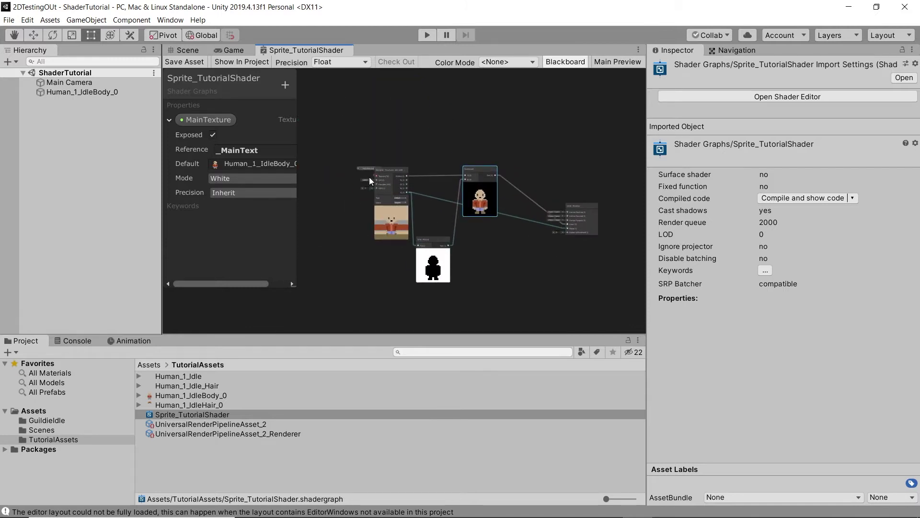
drag(359, 170, 325, 160)
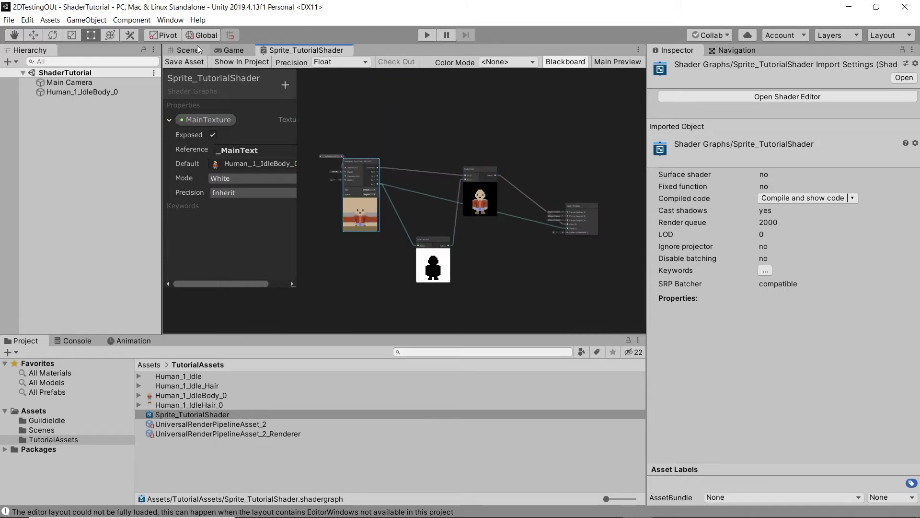
Check the material on Human_1_IdleBody_0, and create a new material named Sprite_Tutorial in TutorialAssets.
click(211, 49)
click(117, 92)
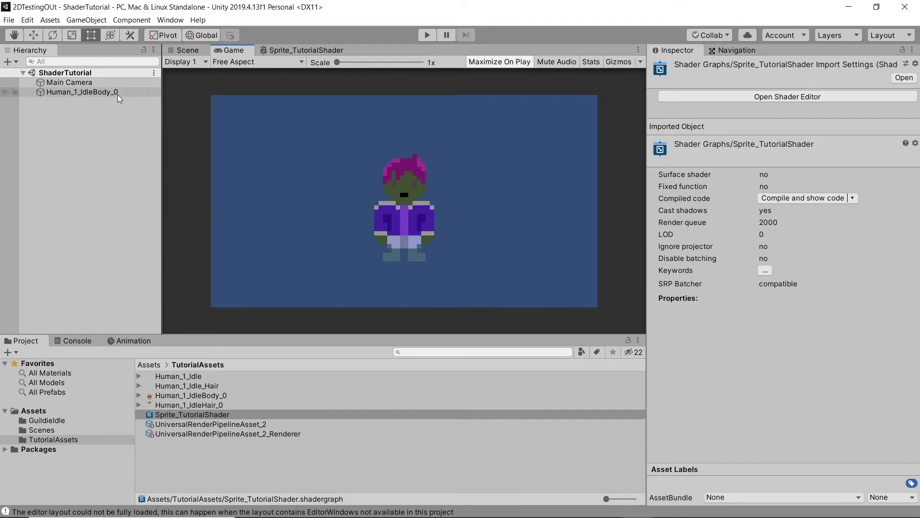
scroll(732, 217, down, 4)
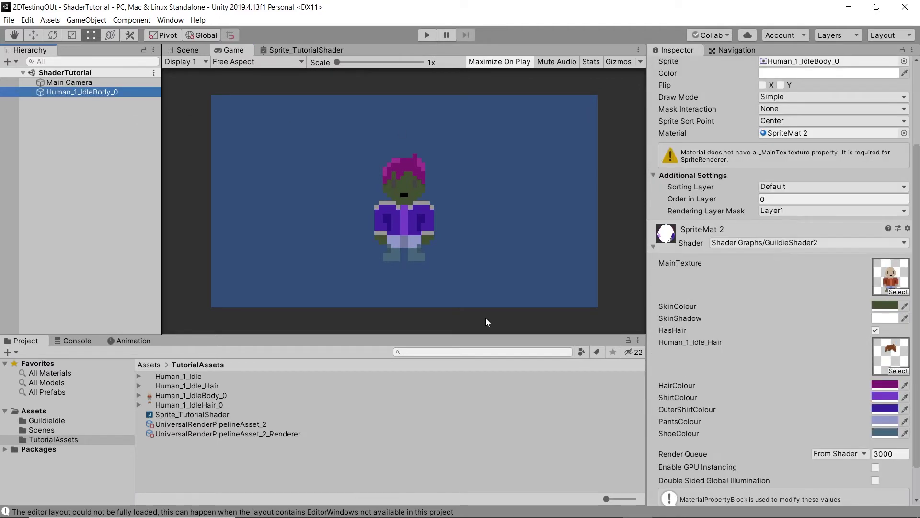
right_click(219, 445)
mouse_move(259, 187)
click(568, 252)
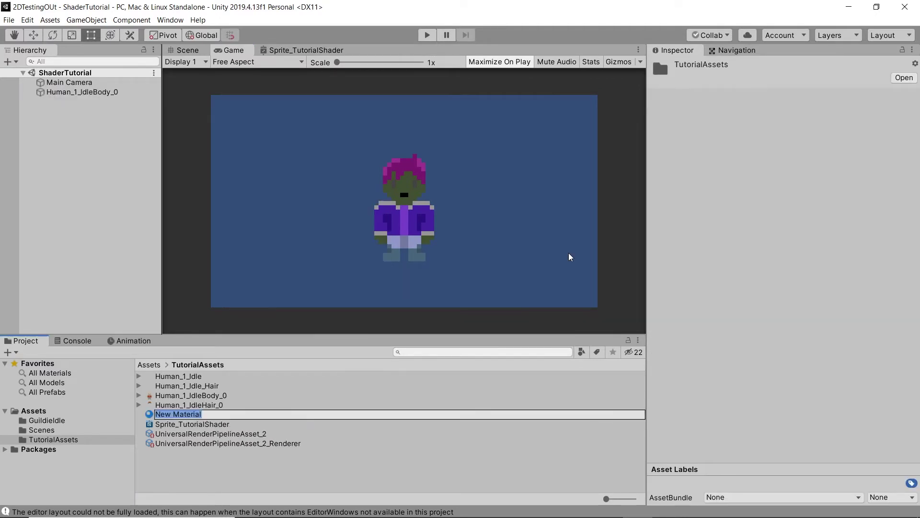
text(Spri)
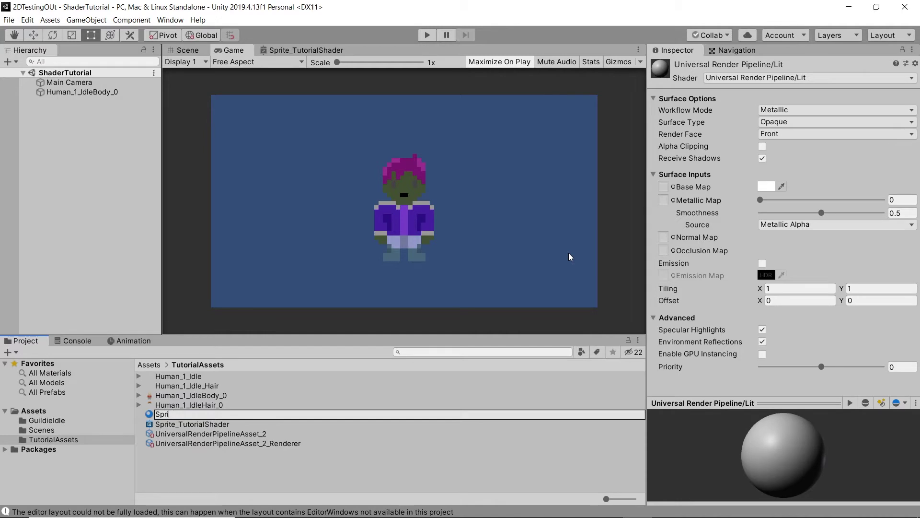
text(te_Tutorial)
Set the Sprite_Tutorial material's shader to Shader Graphs/Sprite_TutorialShader and assign the material to Human_1_IdleBody_0's Sprite Renderer.
click(729, 78)
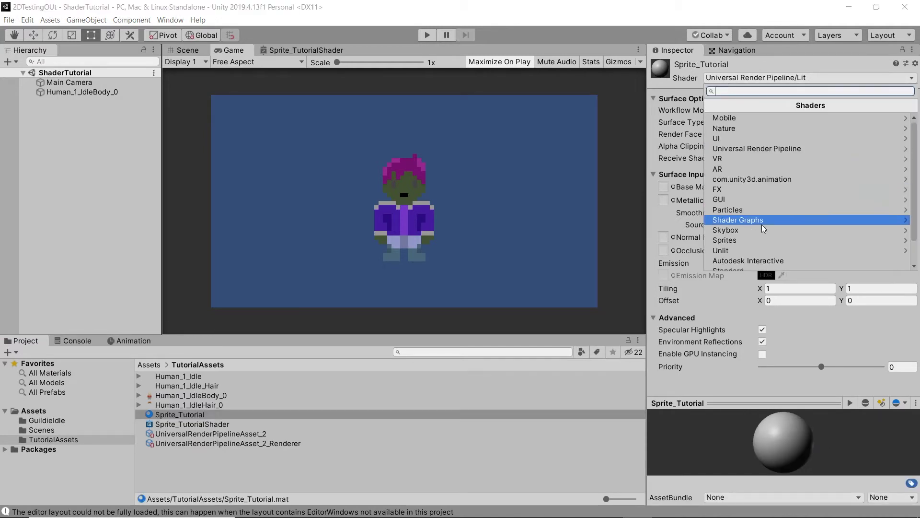
click(762, 224)
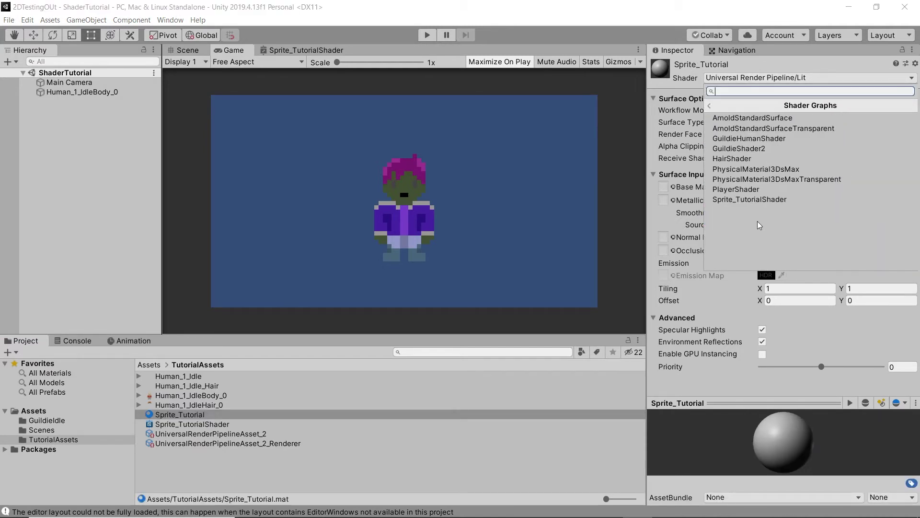
click(730, 200)
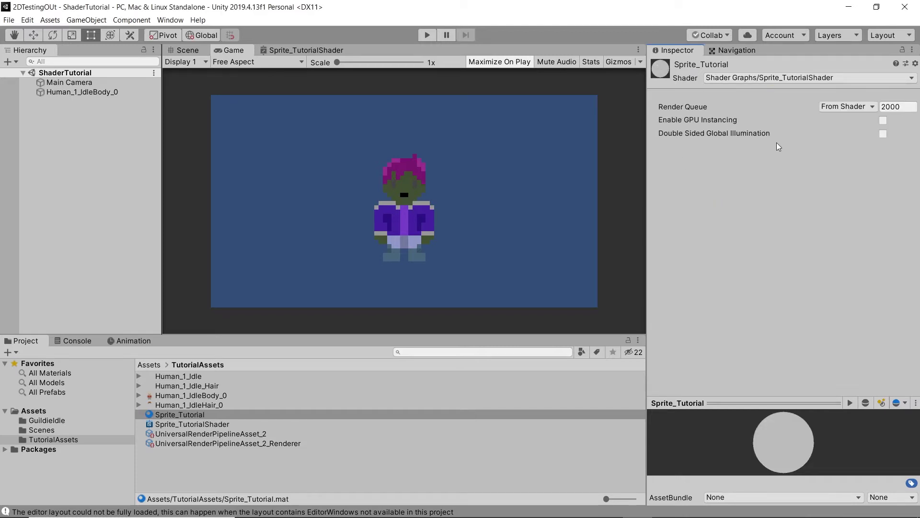
click(98, 89)
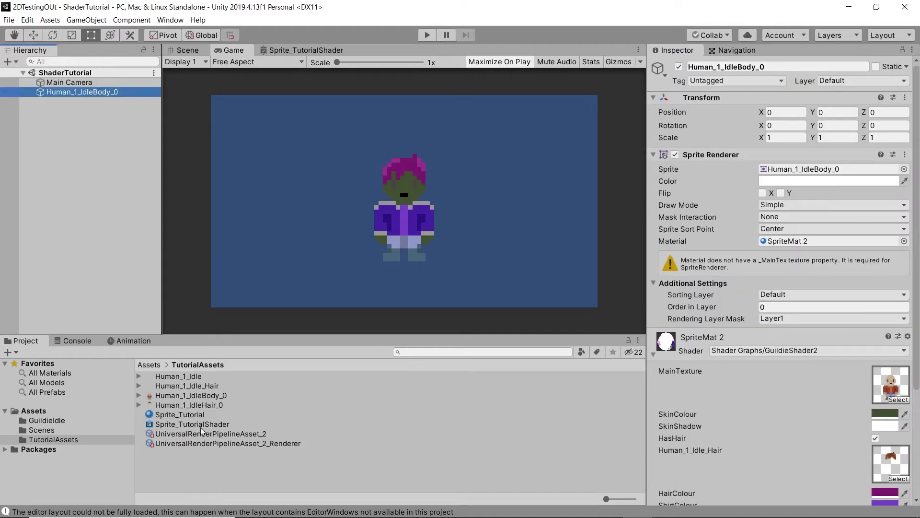
drag(199, 415, 805, 241)
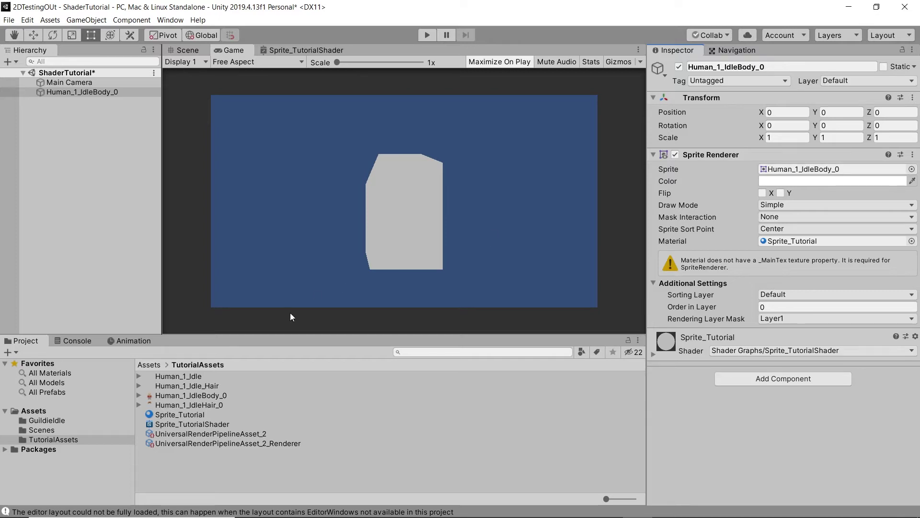
Save the Sprite_TutorialShader graph and set the Sprite_Tutorial material's MainTexture to Human_1_IdleBody_0.
click(282, 51)
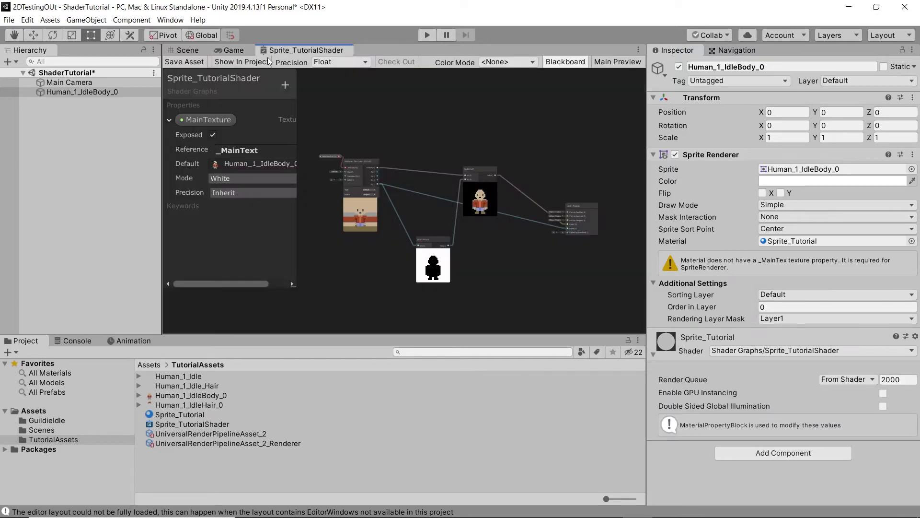
click(183, 61)
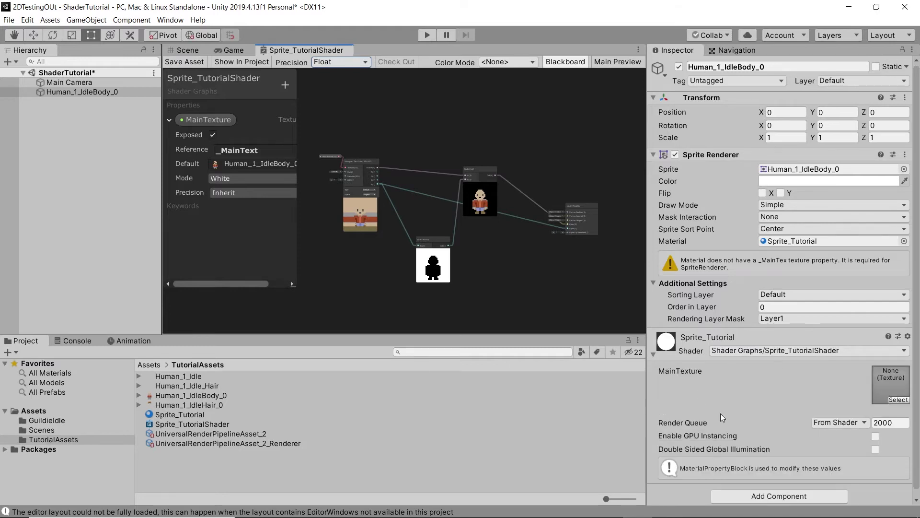
click(233, 50)
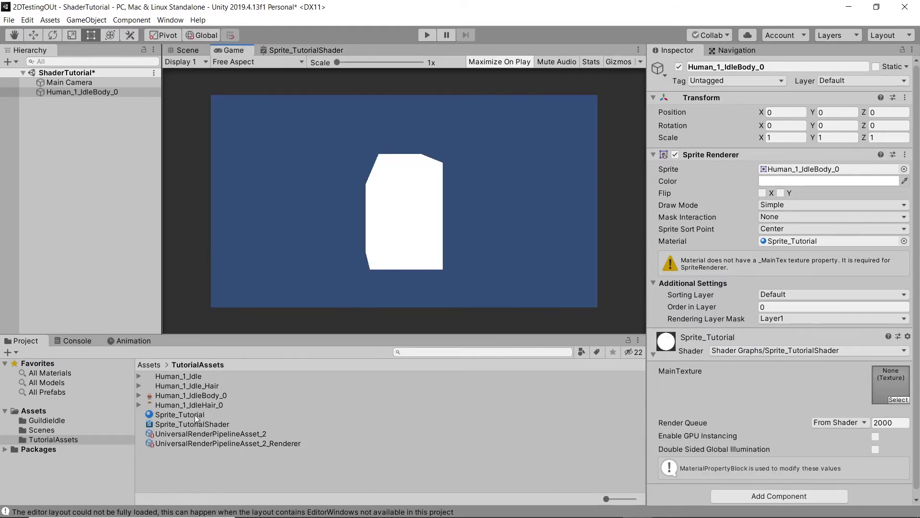
drag(194, 398, 891, 383)
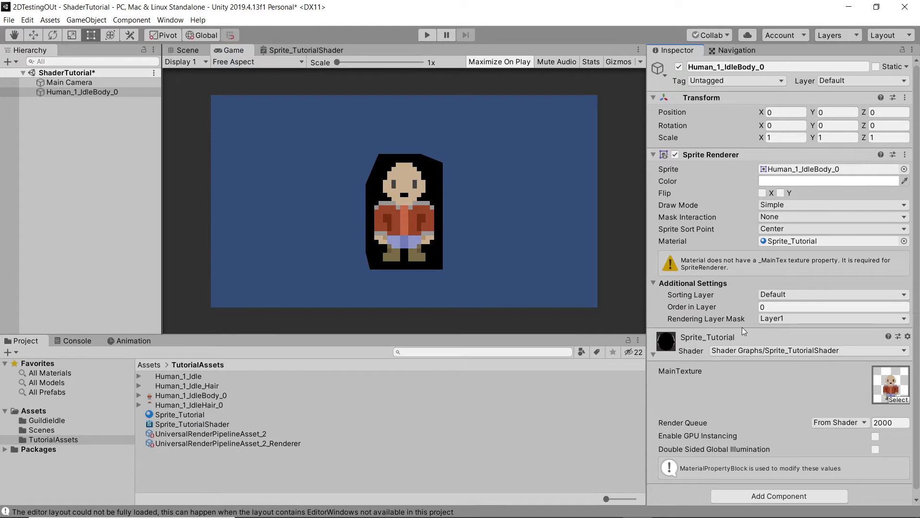
Examine how the character sprite and the area around it render in the Scene view.
click(188, 51)
scroll(320, 145, down, 8)
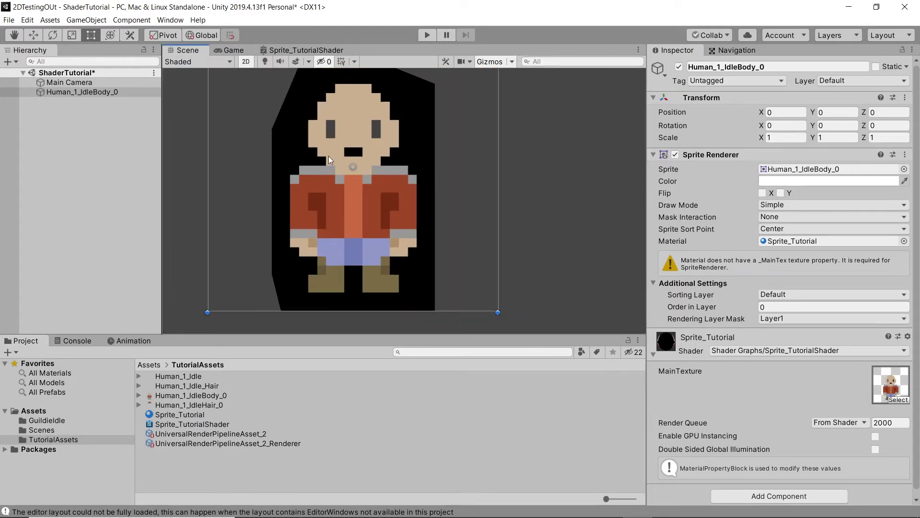
scroll(360, 287, down, 1)
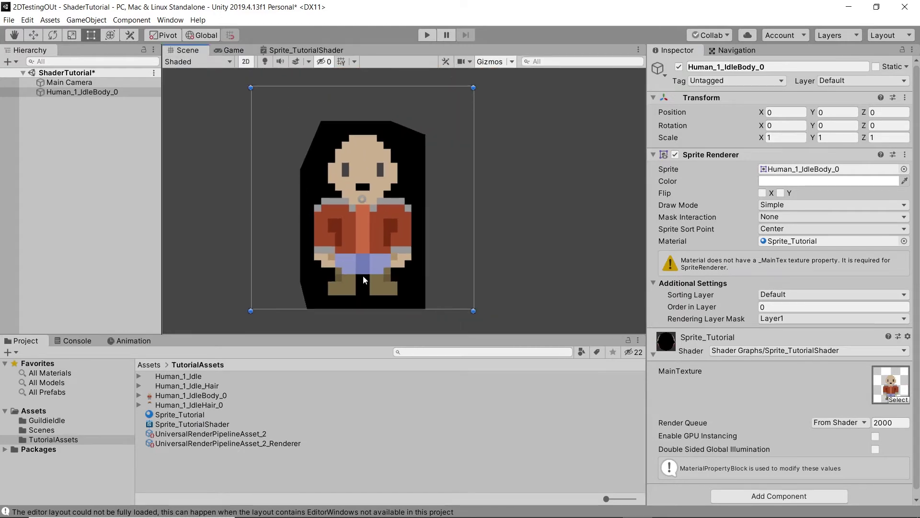
Set the Unlit Master's surface to Transparent, enable Two Sided, save the graph and check the sprite in the Game view.
click(284, 49)
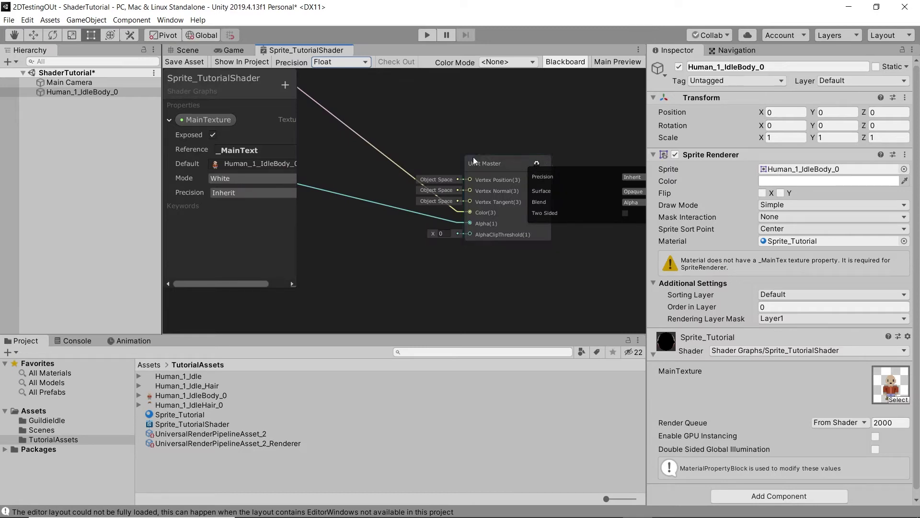
click(631, 191)
click(641, 215)
click(192, 62)
click(225, 50)
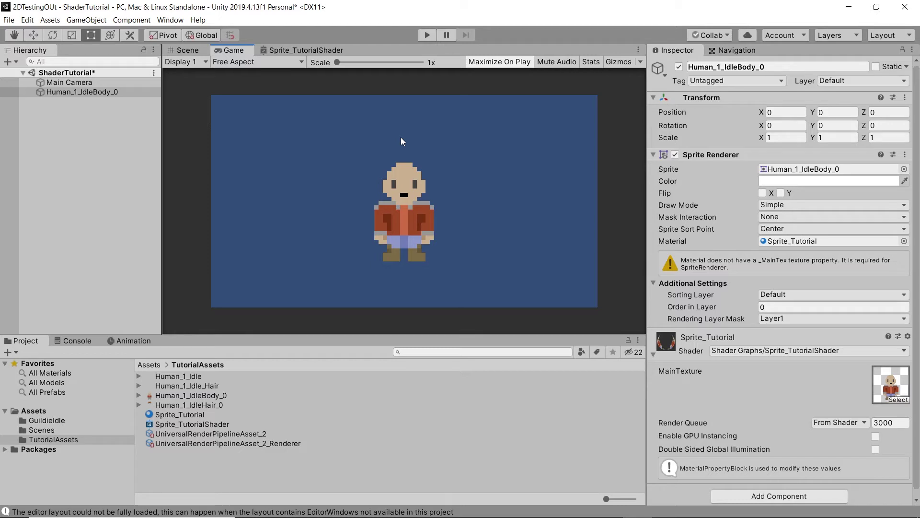
Collapse the MainTexture property and move the Subtract and One Minus nodes farther away from the Unlit Master node.
click(288, 49)
click(169, 120)
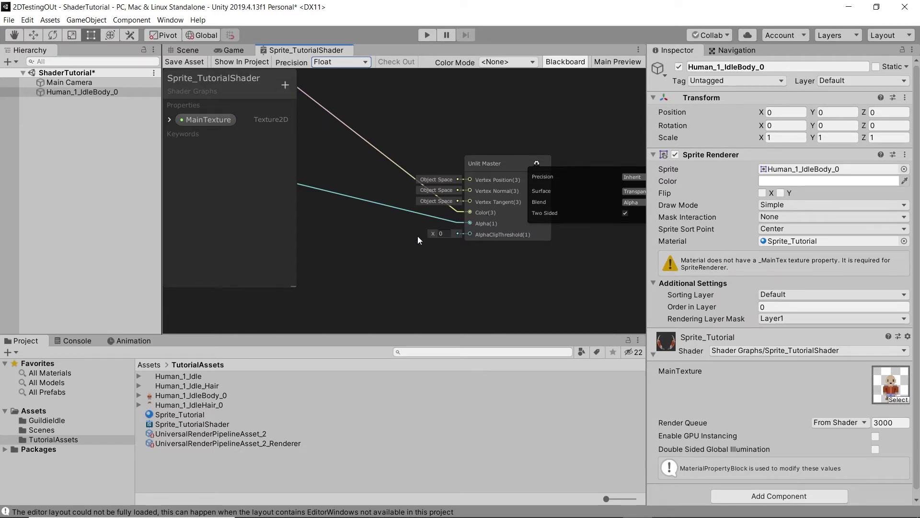
scroll(460, 155, down, 5)
middle_drag(359, 173, 518, 156)
drag(524, 272, 314, 106)
drag(464, 234, 337, 226)
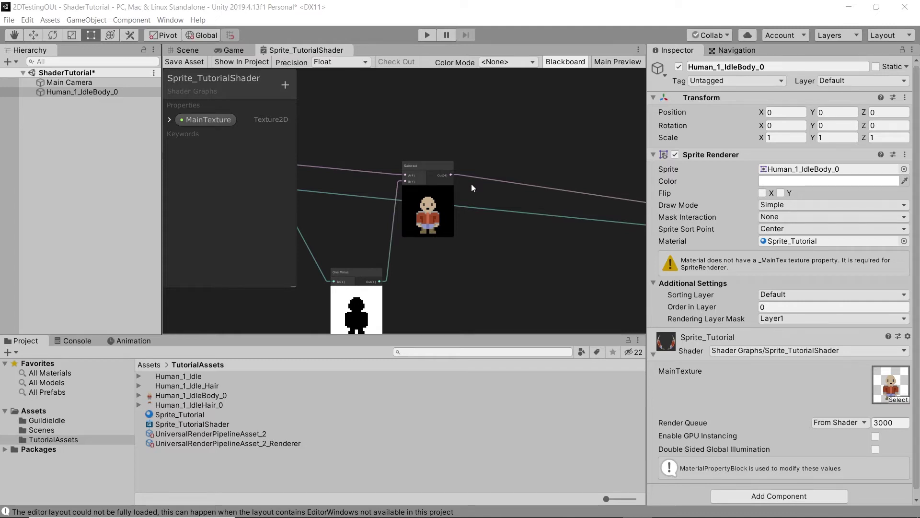
Add a Color property named ShirtColour to the shader graph with the reference _ShirtCol.
scroll(471, 183, up, 3)
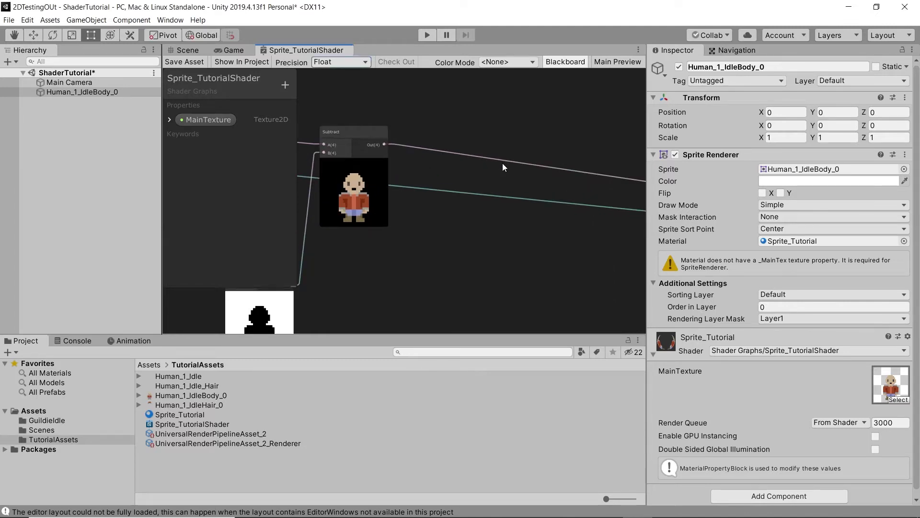
double_click(503, 163)
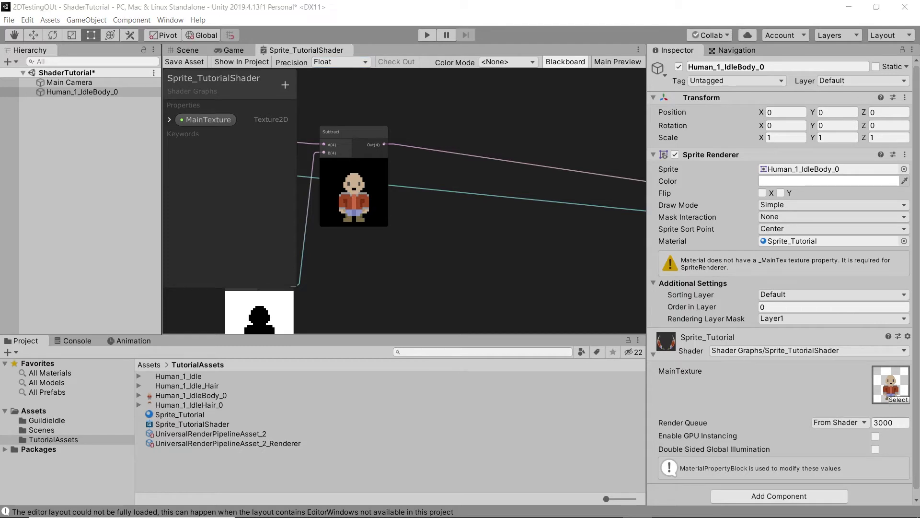
scroll(322, 190, up, 2)
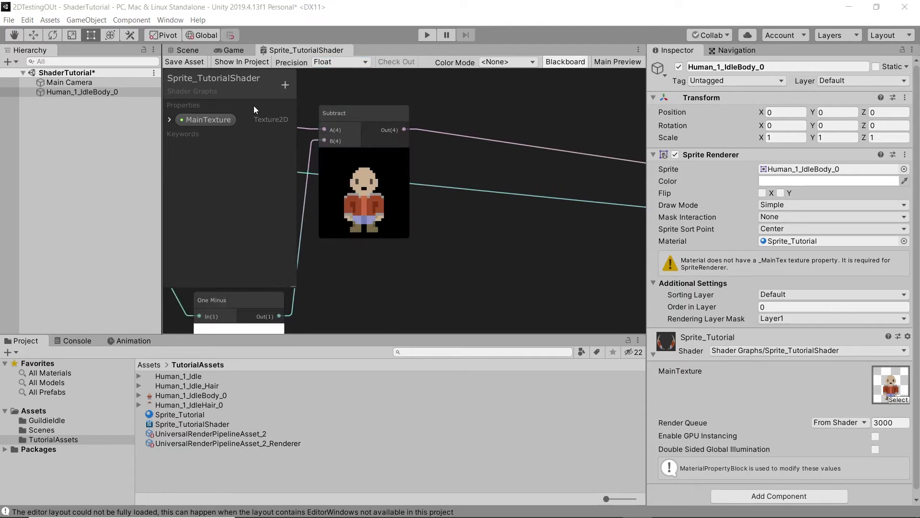
click(291, 84)
click(332, 134)
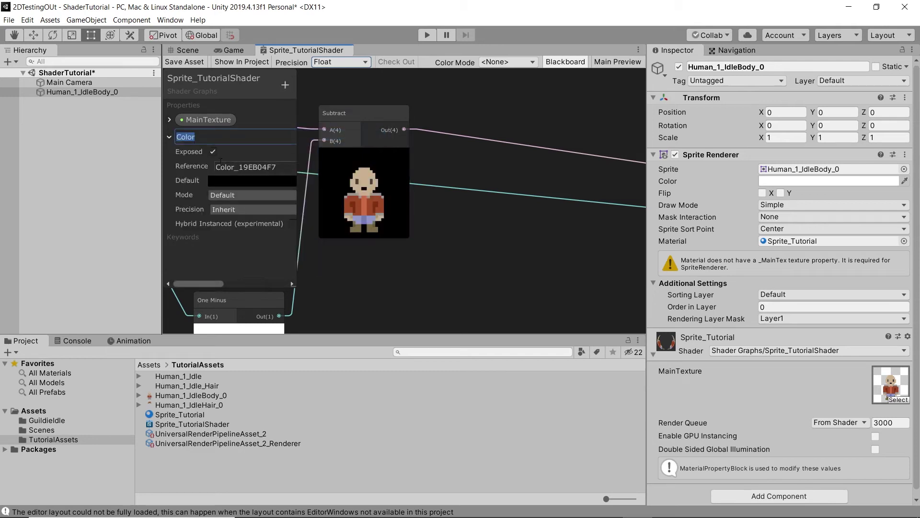
text(ShirtColour)
click(245, 167)
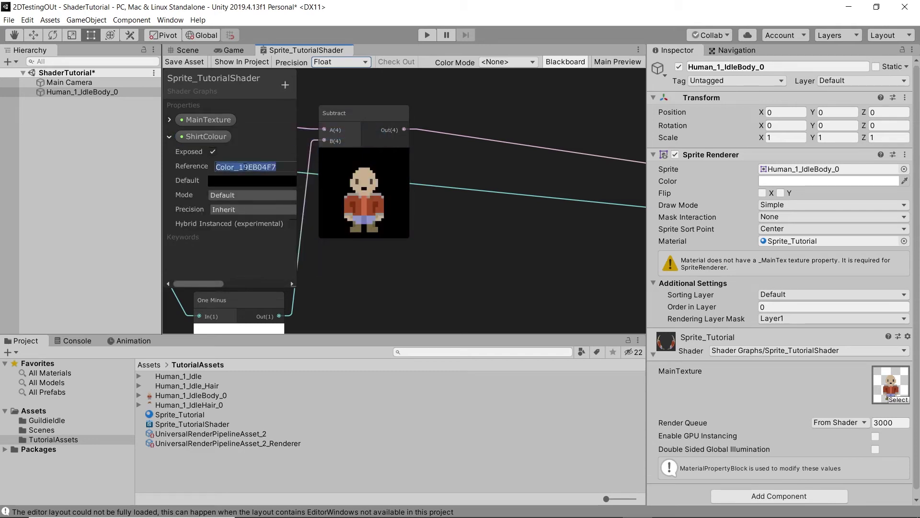
text(_Shir)
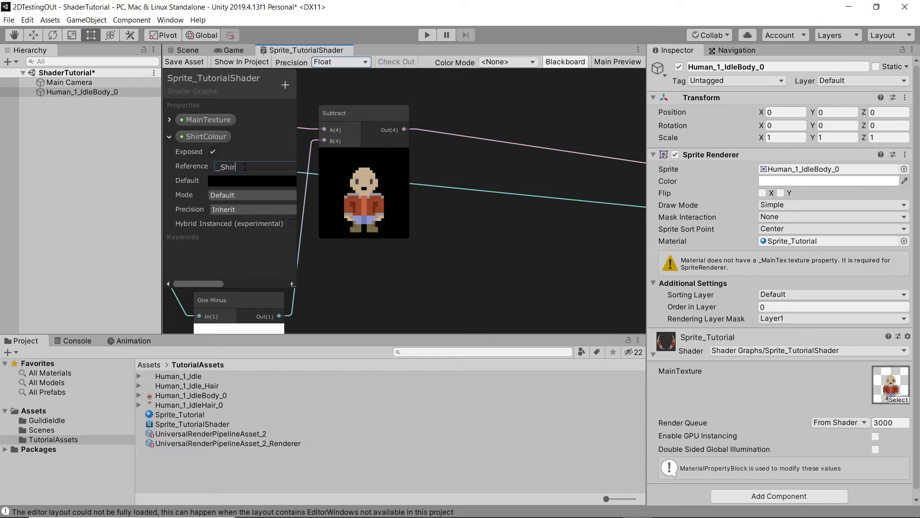
text(tCol)
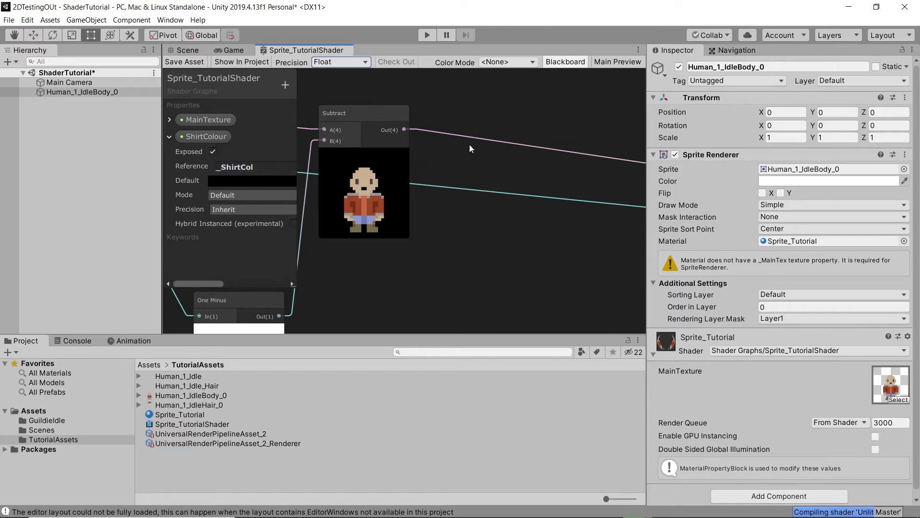
Set the ShirtColour default to the orange sampled from the sprite's shirt, CD6C44 with alpha 1.
scroll(465, 153, up, 2)
middle_drag(410, 174, 436, 173)
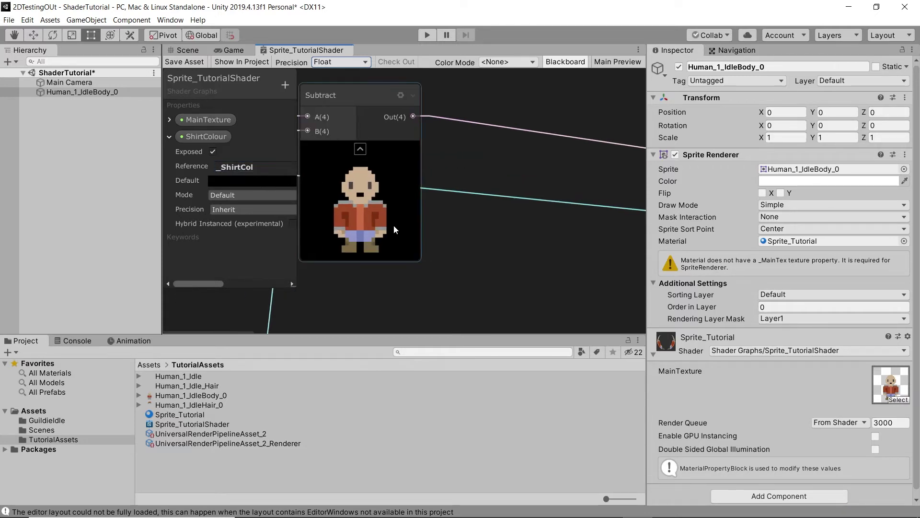
click(223, 185)
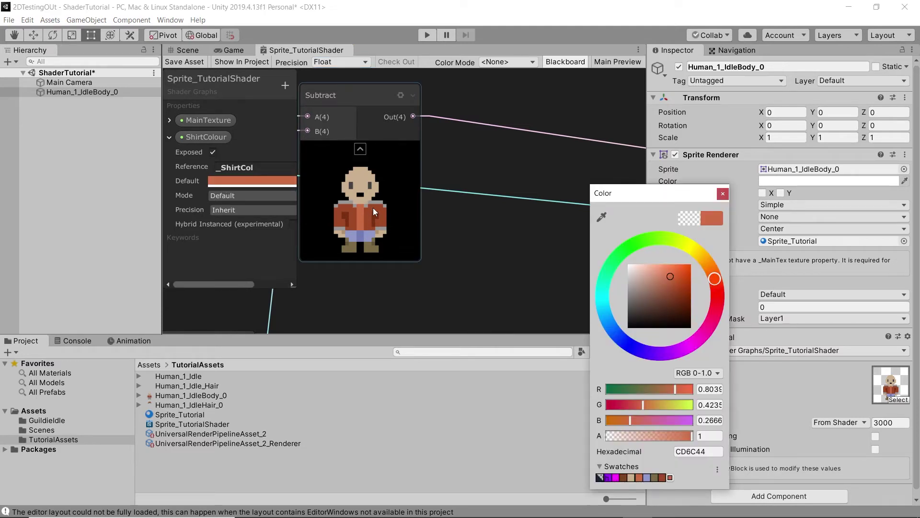
scroll(479, 198, down, 6)
scroll(479, 208, up, 6)
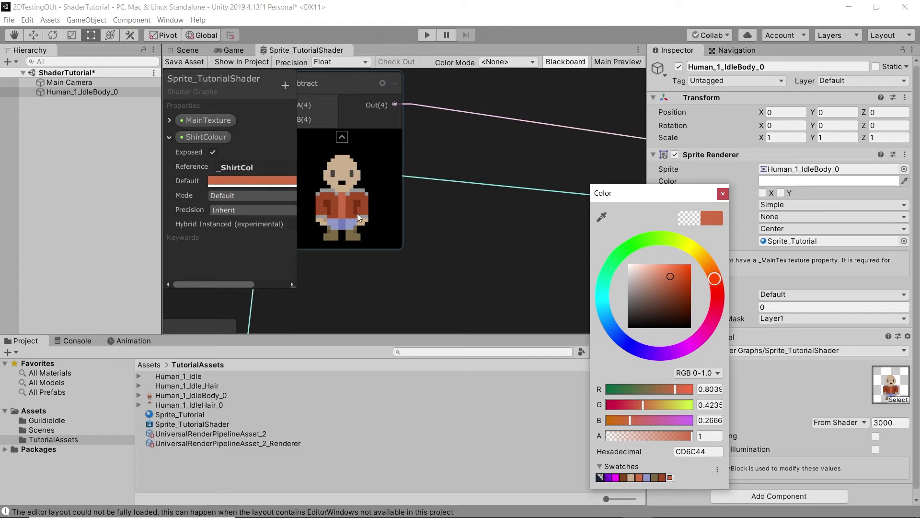
click(411, 214)
scroll(415, 214, down, 8)
scroll(422, 198, up, 6)
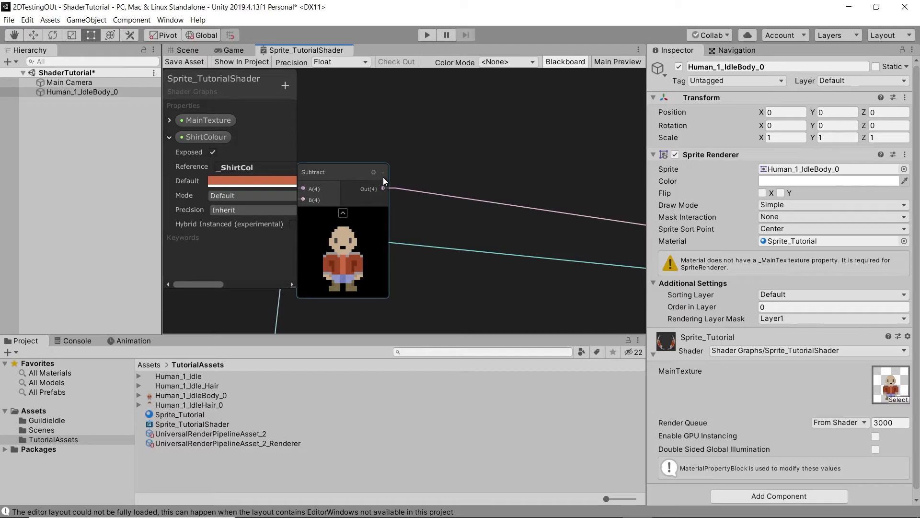
Add a Replace Color node with the Subtract output feeding In, and connect the ShirtColour property to From.
drag(384, 189, 488, 179)
text(repla)
key(Down)
key(Down)
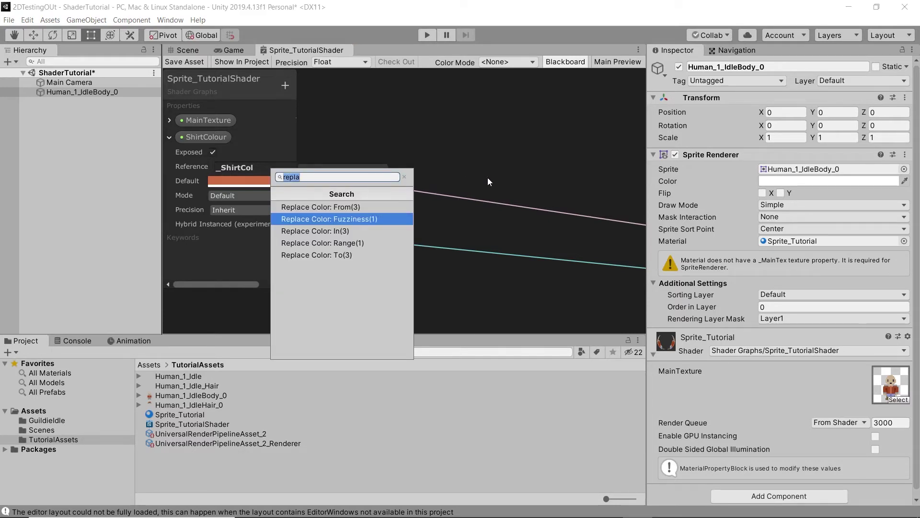
key(Return)
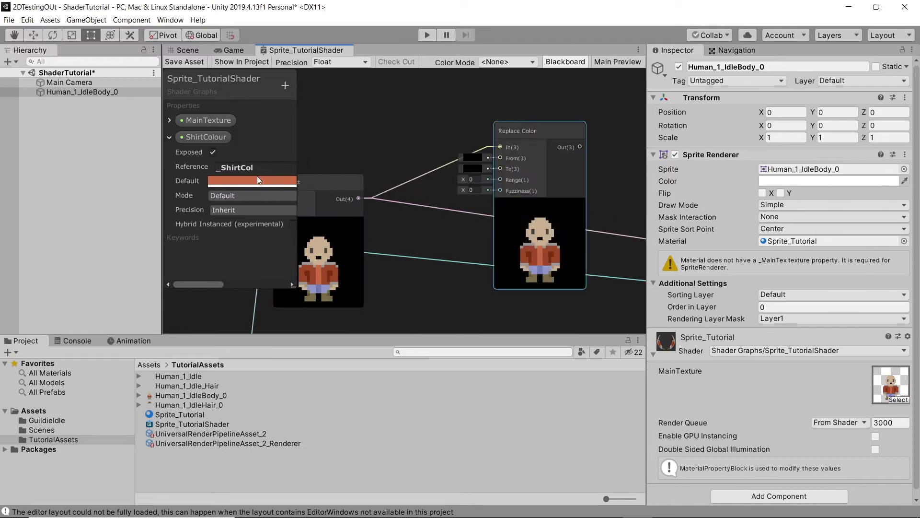
drag(206, 137, 501, 159)
scroll(476, 159, up, 2)
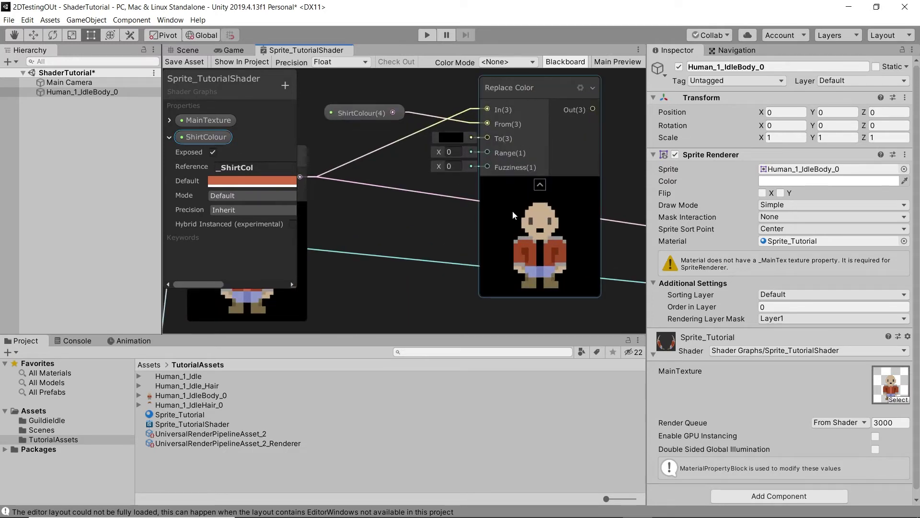
Try out different To colours on the Replace Color node and return it to black.
click(456, 139)
click(668, 269)
drag(681, 273, 629, 337)
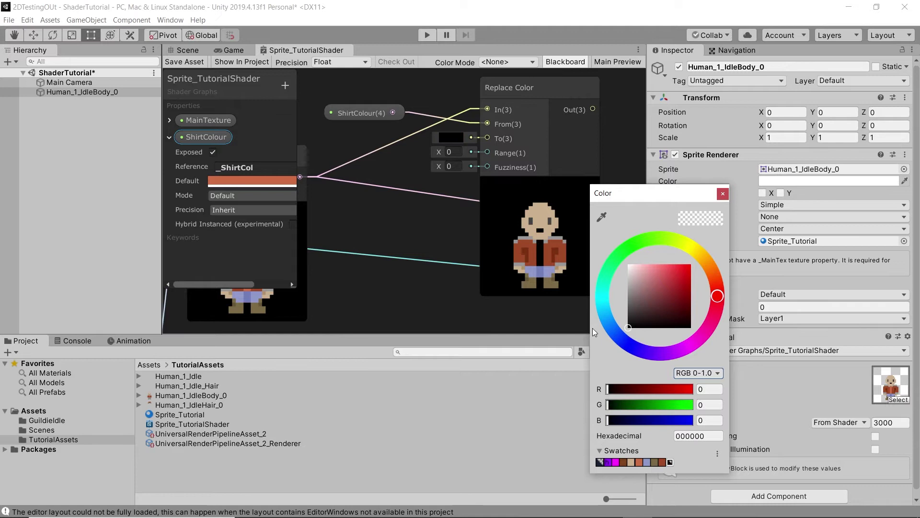
click(417, 230)
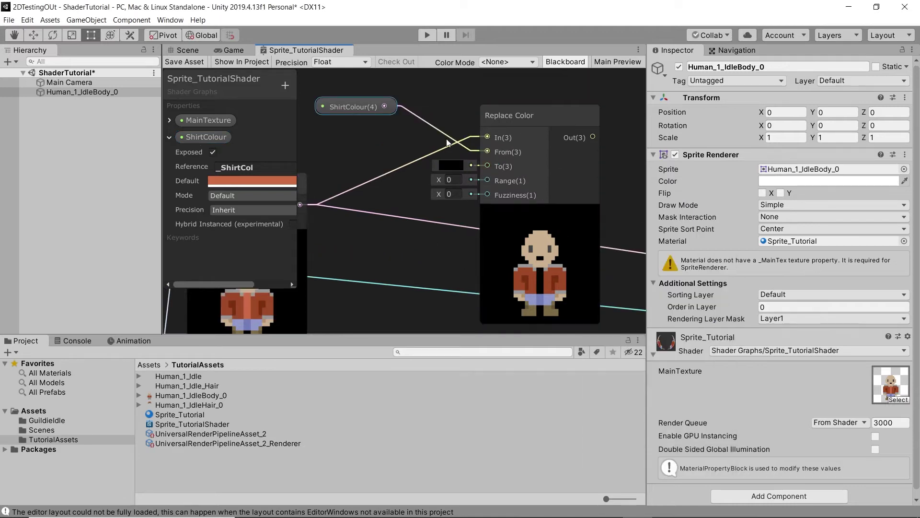
Rename the ShirtColour property to ShirtColourOriginal and collapse its settings.
click(390, 112)
click(488, 164)
double_click(234, 136)
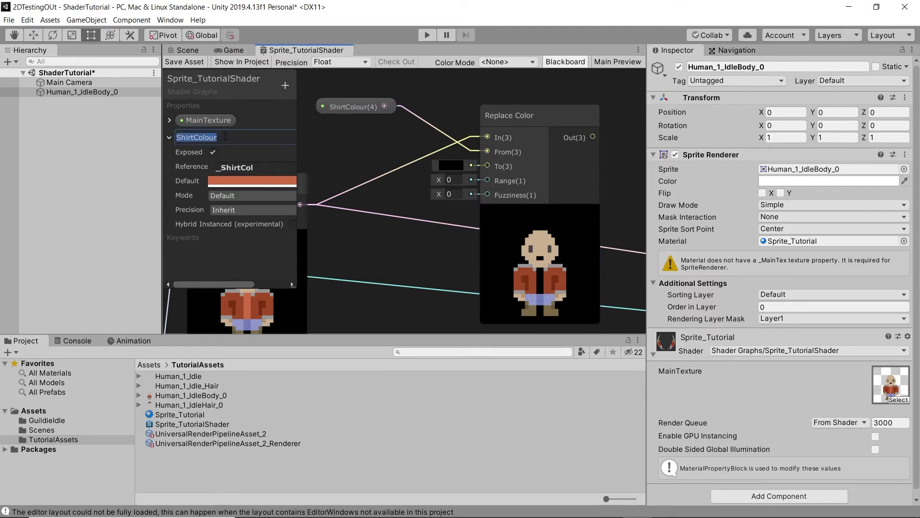
text(Original)
key(Return)
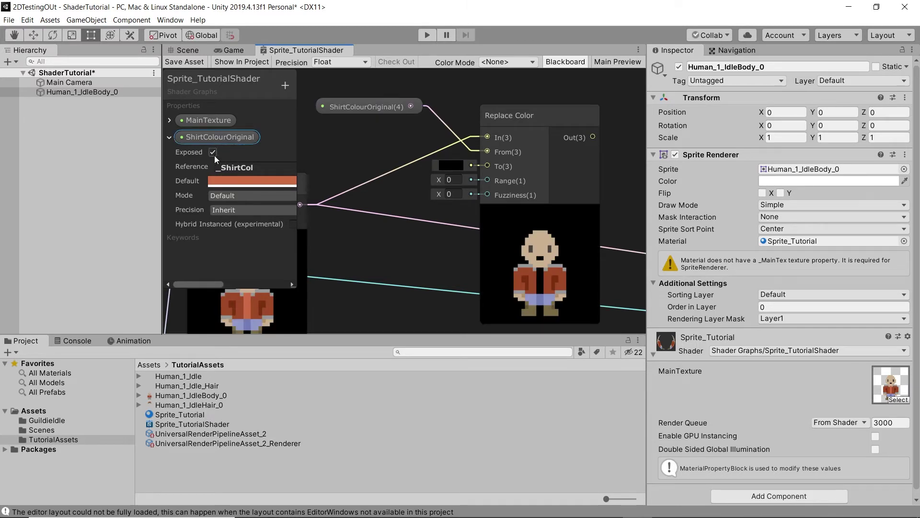
click(170, 137)
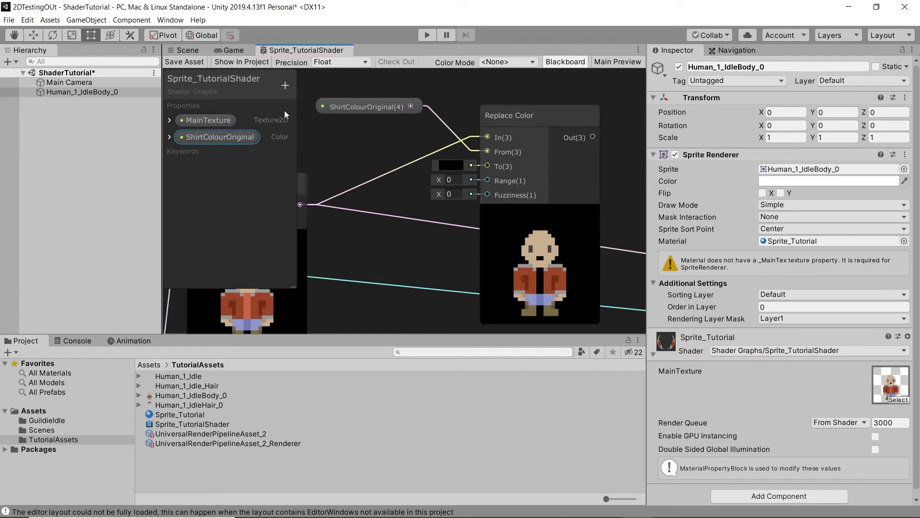
Add a Color property named NewShirtColour with the reference _ShirtNew, and connect it to Replace Color's To input.
click(284, 86)
click(322, 138)
text(NewShirtColour)
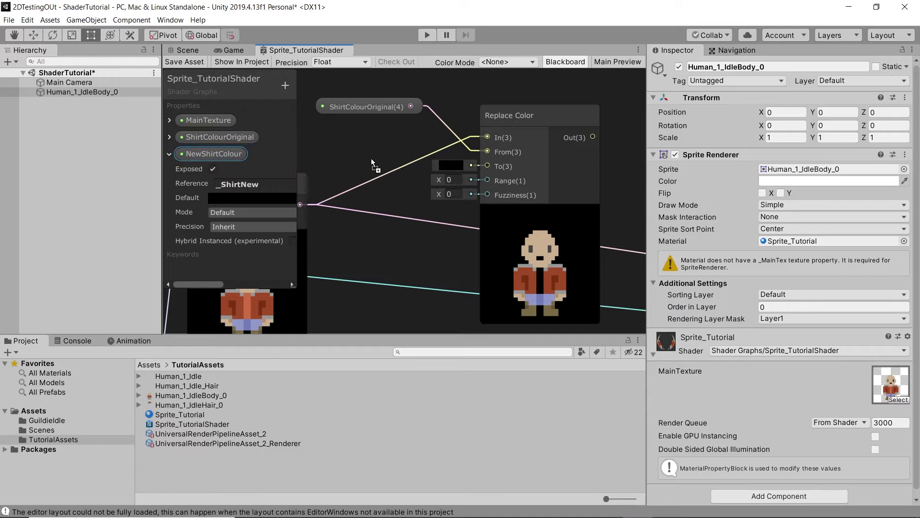
drag(371, 159, 368, 160)
drag(449, 168, 486, 167)
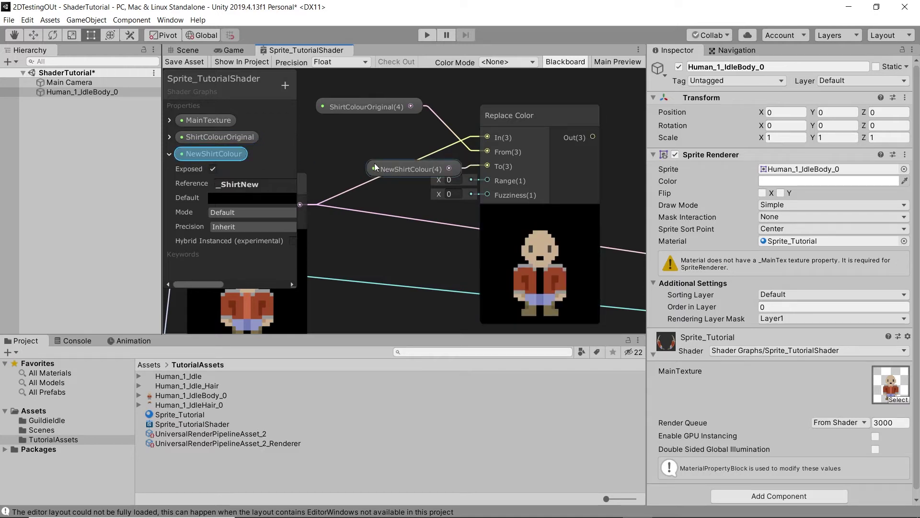
drag(375, 165, 329, 141)
Set the NewShirtColour default to the shirt's original orange and move the Replace Color node clear of the property nodes.
click(233, 198)
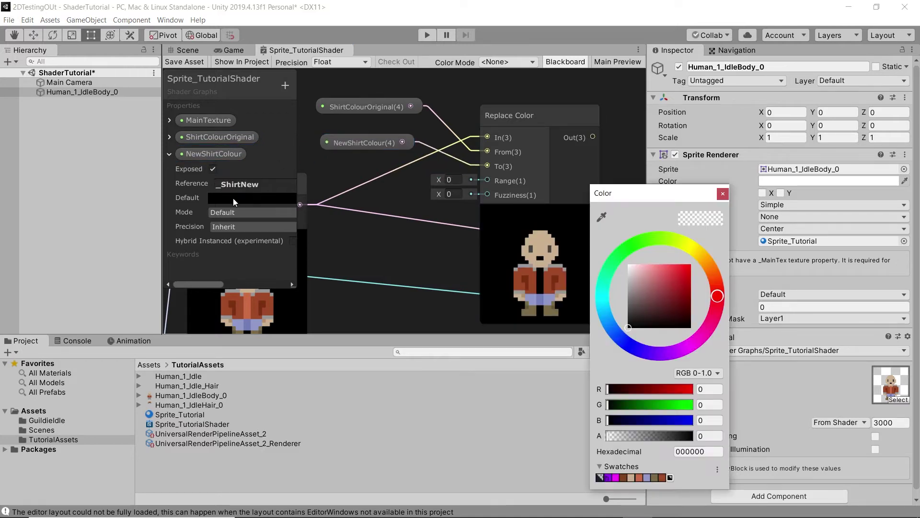
click(670, 284)
drag(716, 307, 575, 222)
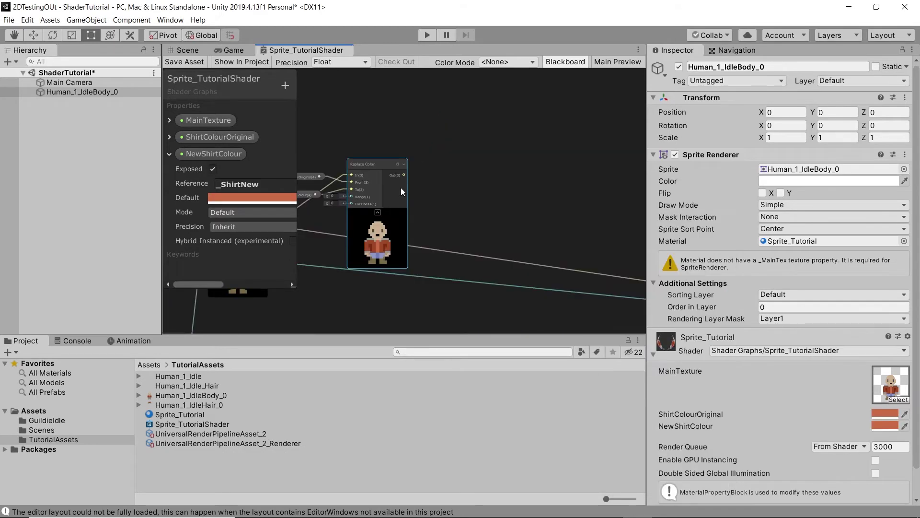
drag(401, 188, 421, 153)
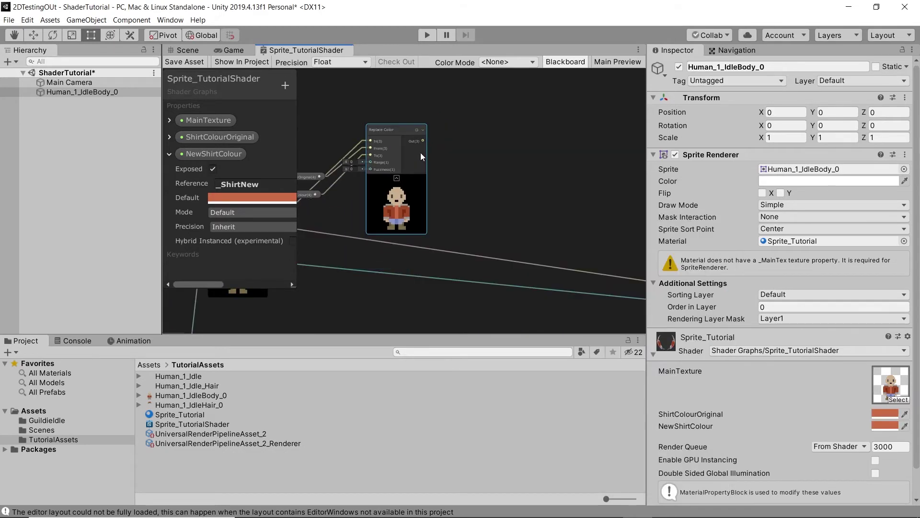
scroll(436, 169, up, 3)
middle_drag(456, 179, 550, 168)
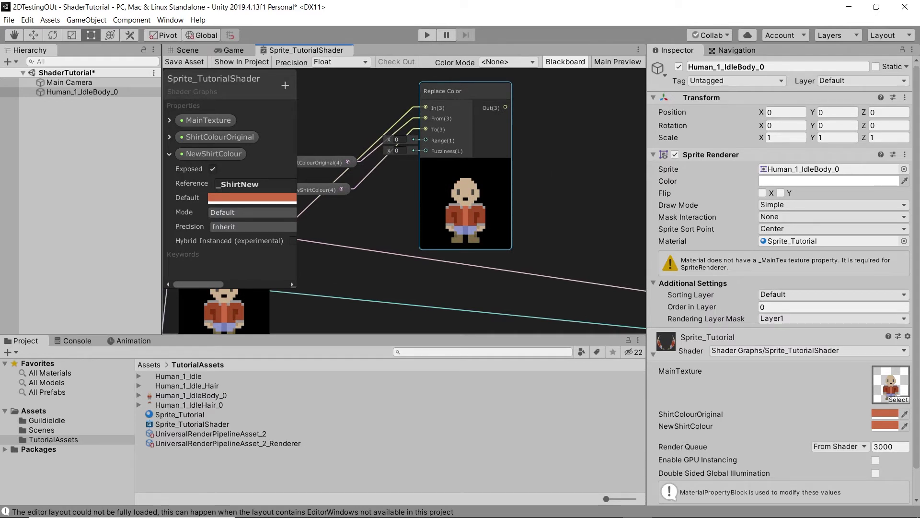
Add a Color property named JacketColour with the reference _JacketColour.
click(279, 89)
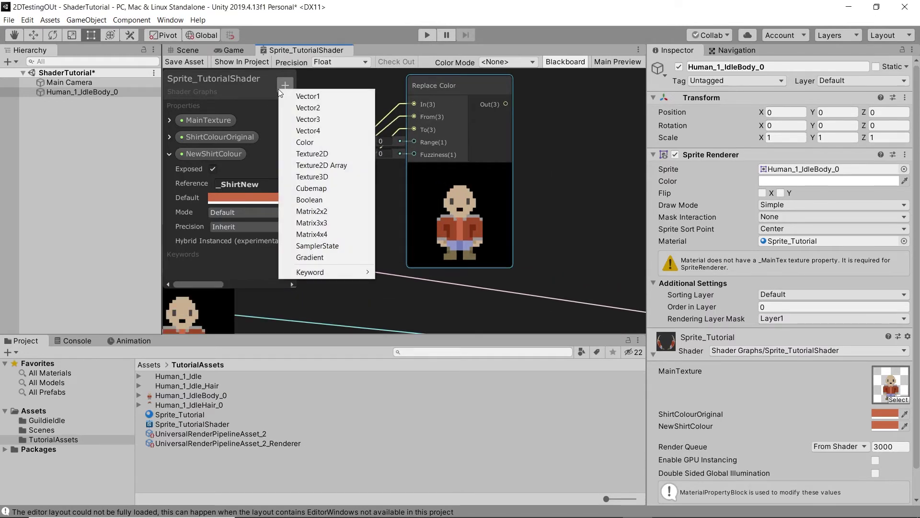
click(295, 144)
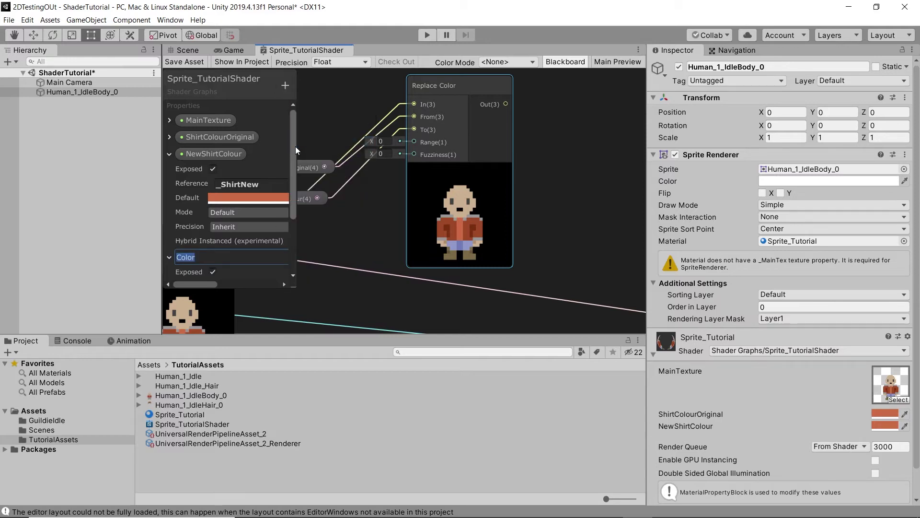
text(JacketColour)
key(Return)
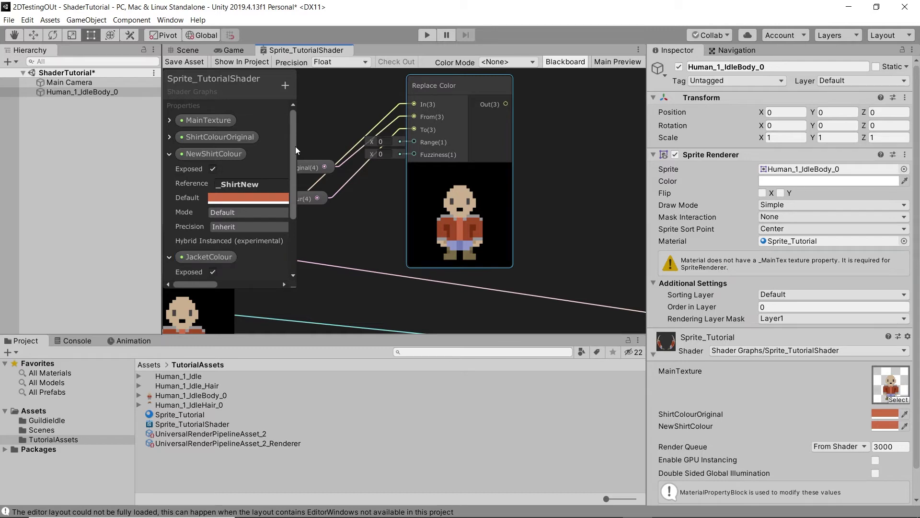
scroll(288, 210, down, 4)
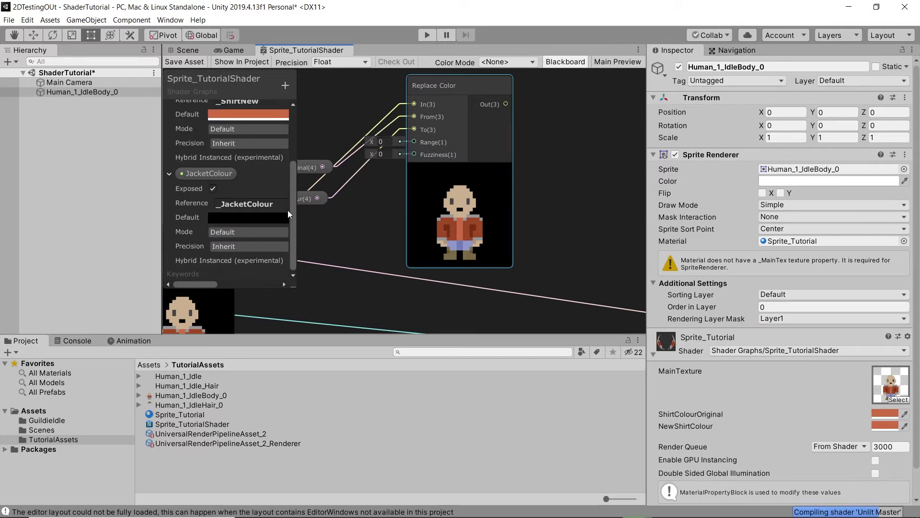
scroll(460, 203, down, 4)
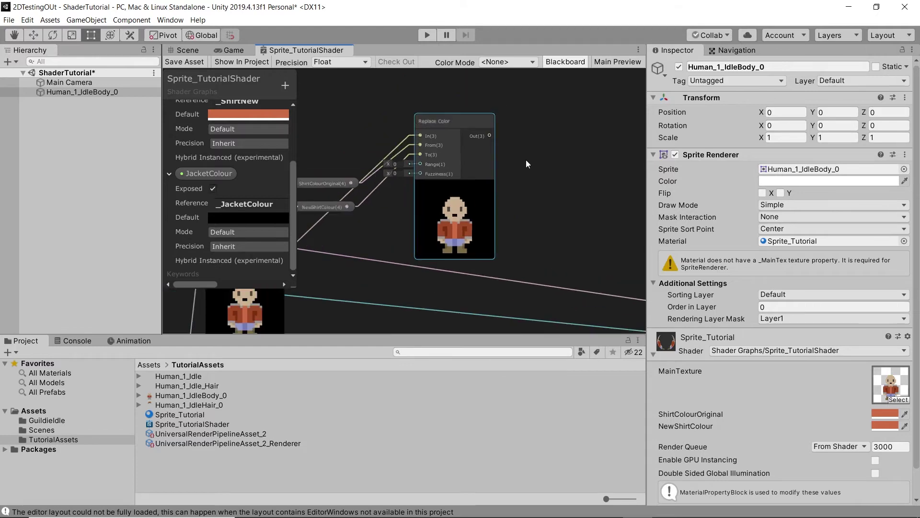
Add a second Replace Color node with its In input fed by the shirt Replace Color node's output.
drag(435, 137, 505, 139)
text(replace)
key(Down)
key(Down)
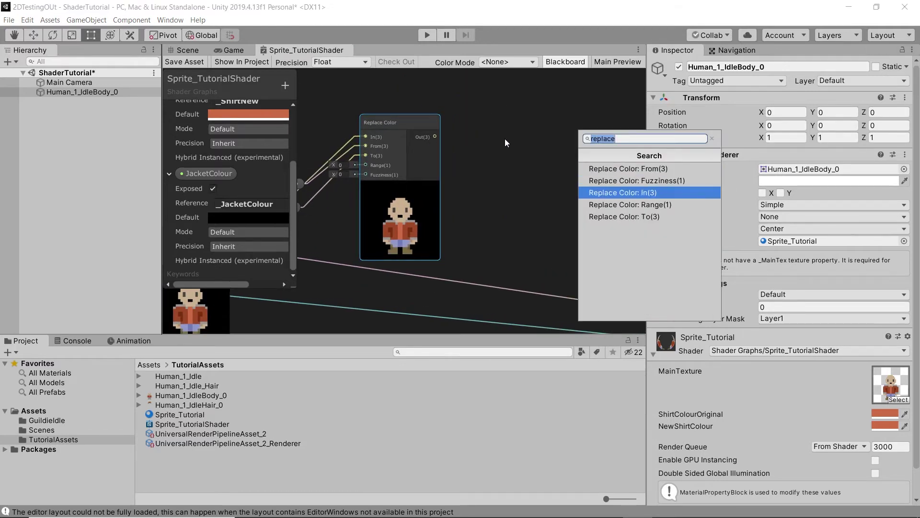
key(Return)
scroll(504, 139, up, 4)
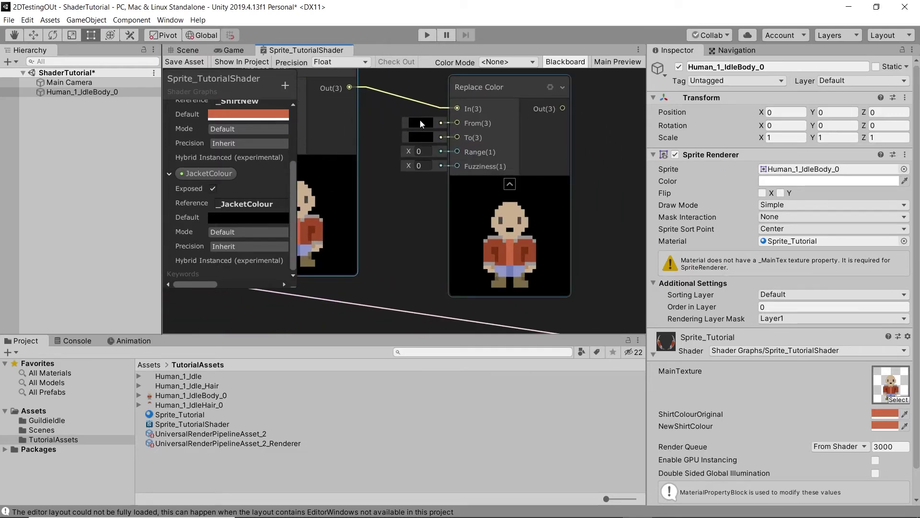
Set the second Replace Color's From colour to the sprite's main jacket colour, 9F4926, and shift the node away from the first one.
click(420, 122)
click(602, 217)
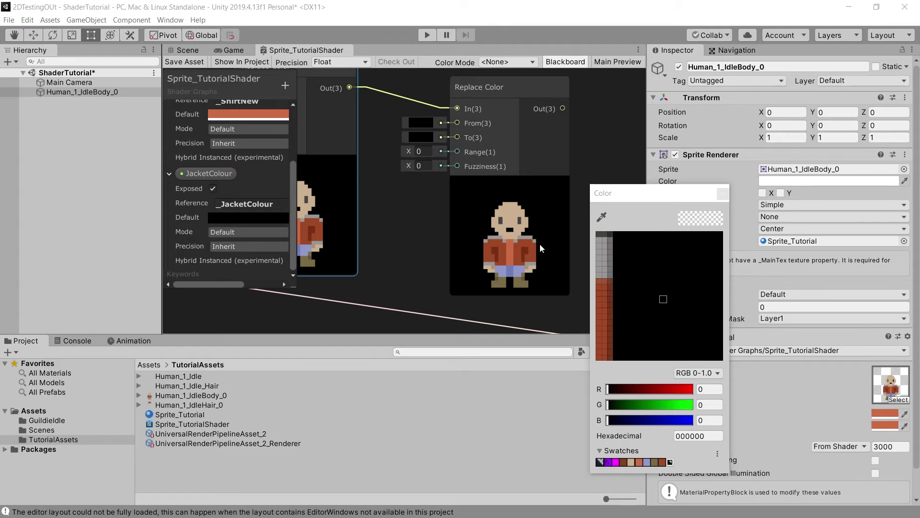
click(522, 242)
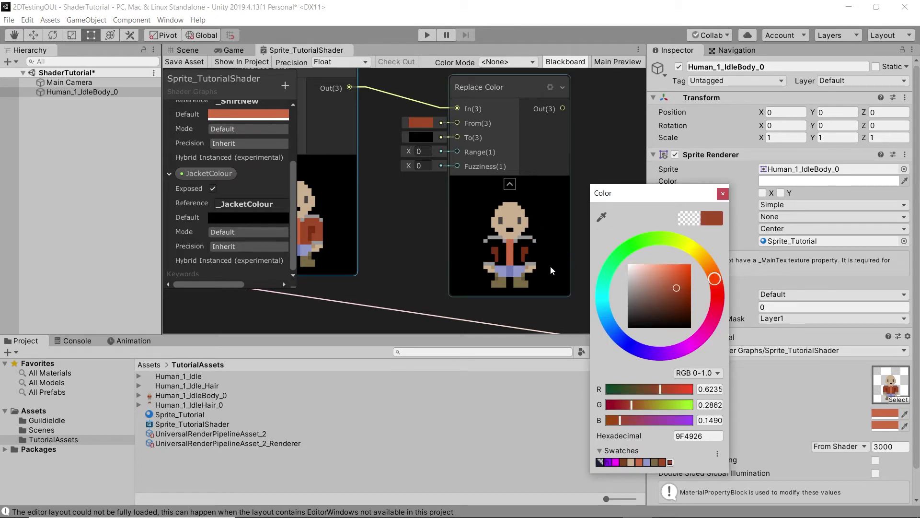
drag(537, 185, 574, 184)
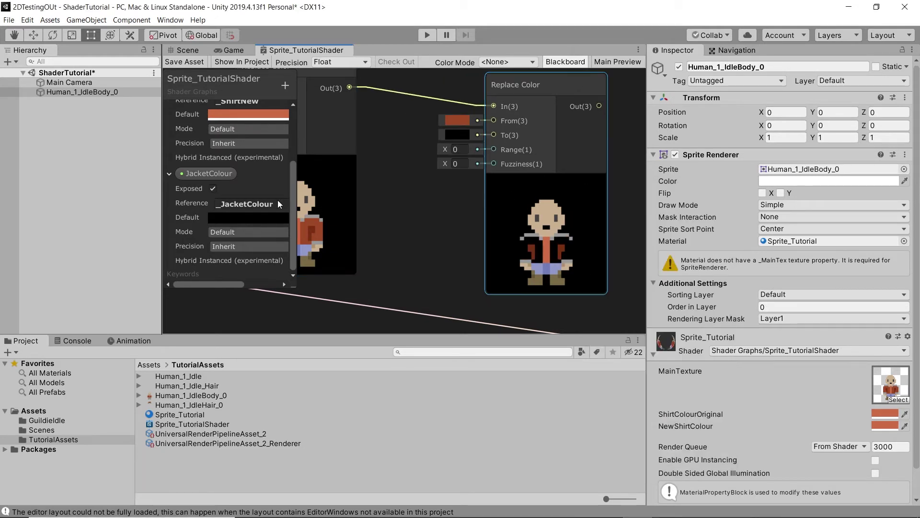
Connect a JacketColour property node to the second Replace Color's To input and set its default to the jacket's 9F4926.
drag(219, 174, 380, 206)
drag(453, 215, 490, 138)
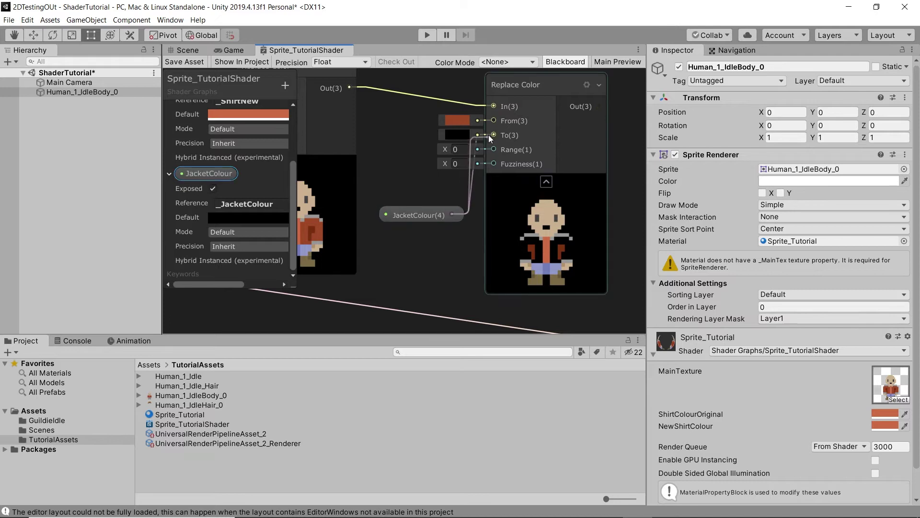
click(235, 217)
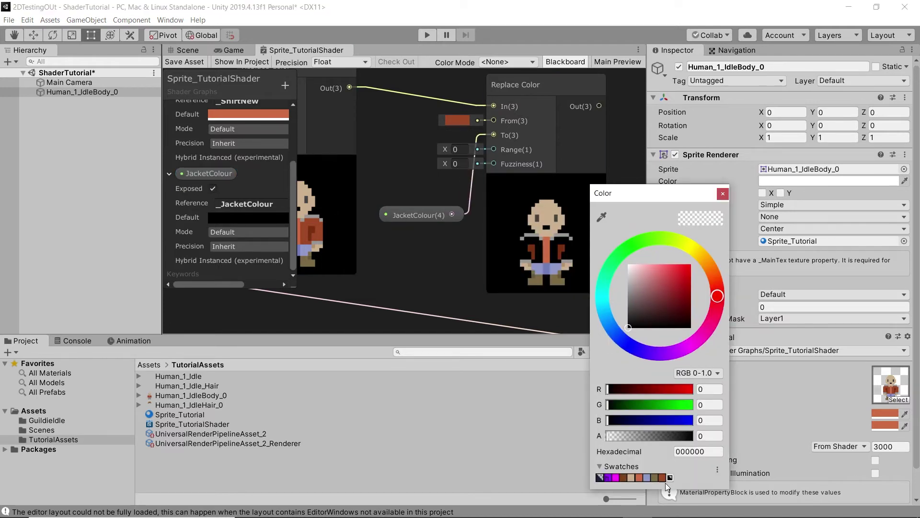
click(664, 477)
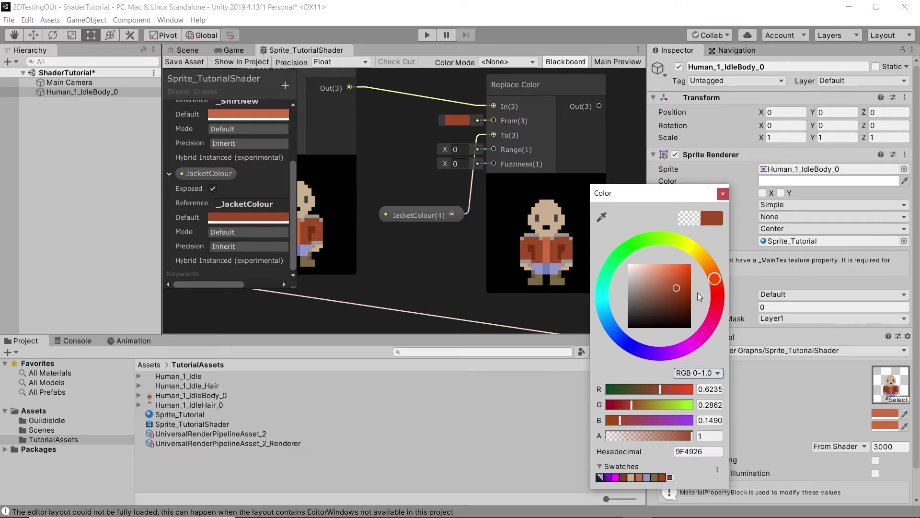
drag(718, 318, 712, 273)
click(533, 184)
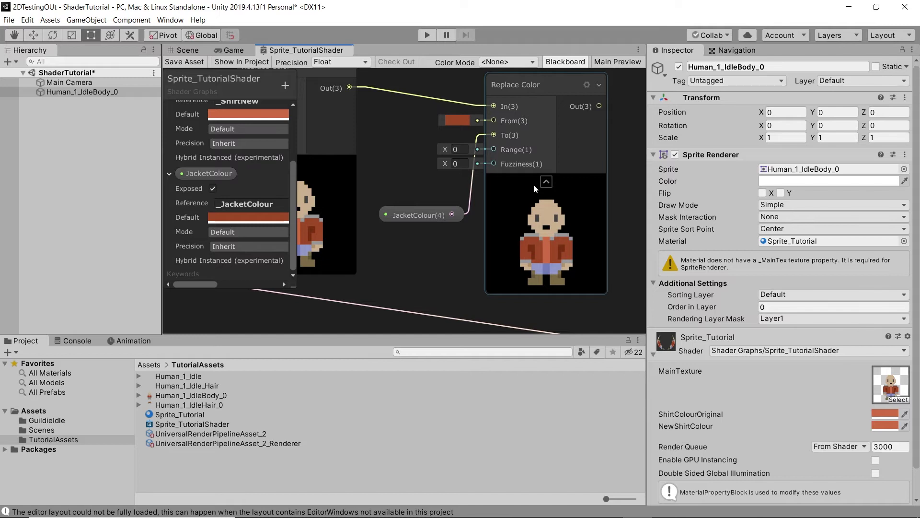
Move the JacketColour node up so it sits level with the second Replace Color's To input.
scroll(533, 184, down, 5)
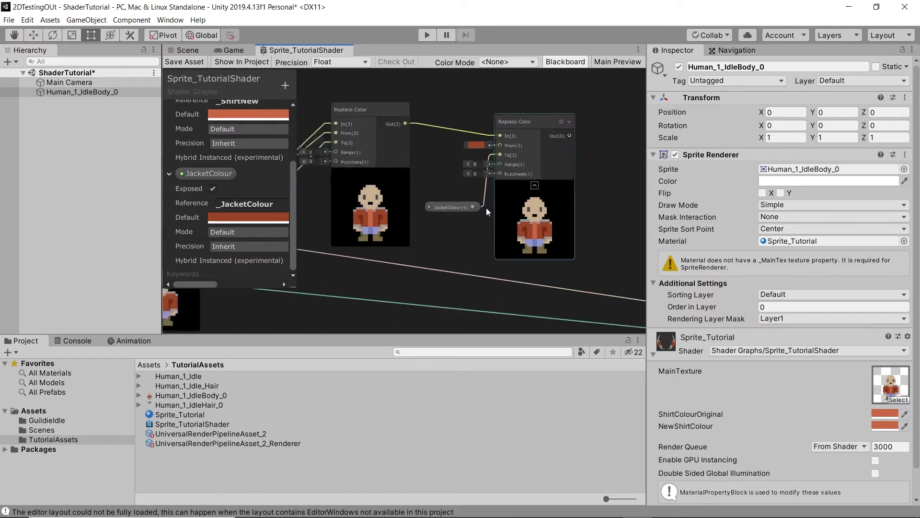
middle_drag(494, 234, 394, 201)
scroll(461, 142, up, 4)
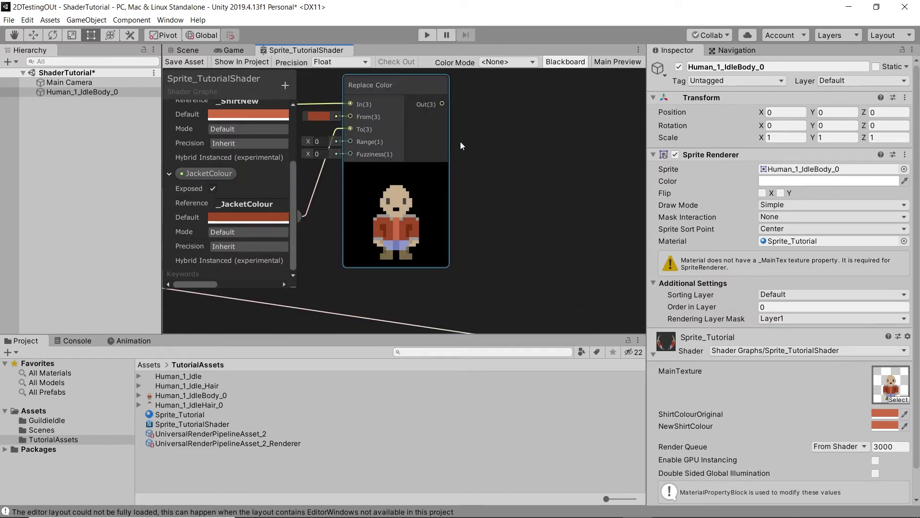
scroll(485, 147, down, 3)
scroll(485, 147, up, 2)
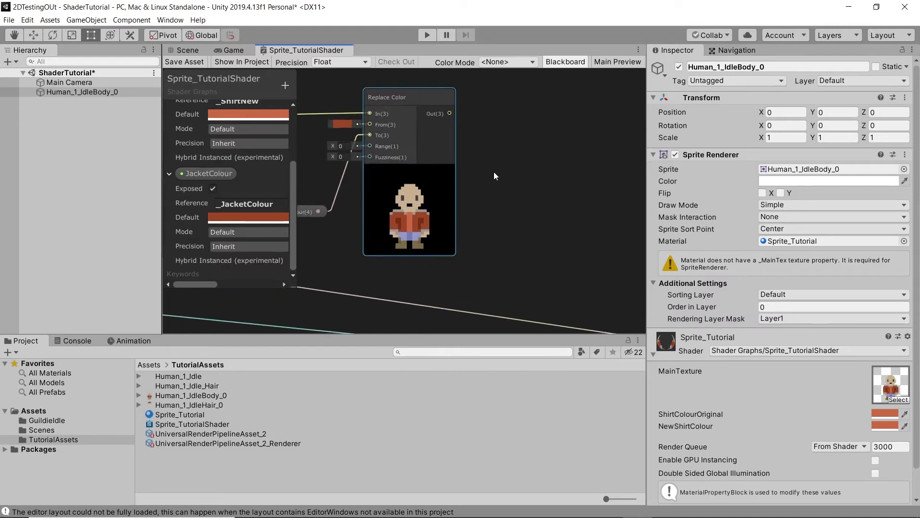
middle_drag(484, 165, 542, 205)
drag(375, 247, 363, 194)
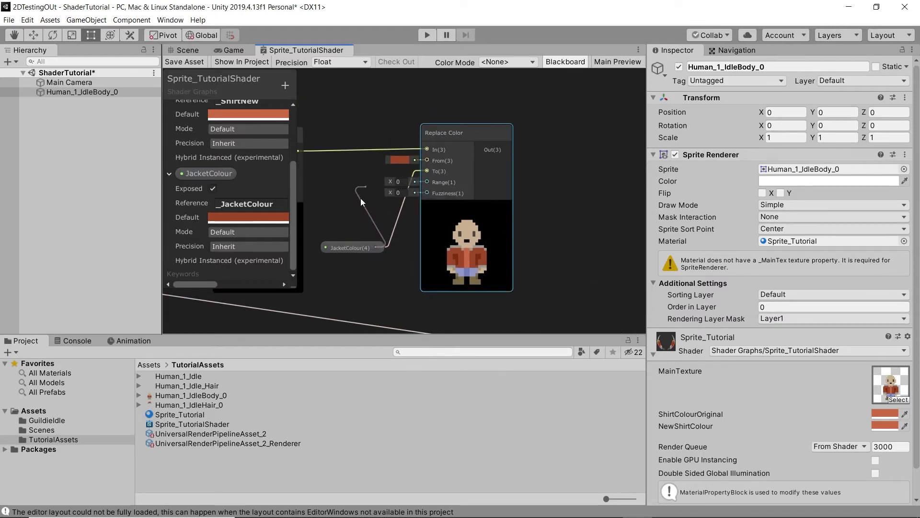
drag(335, 247, 330, 170)
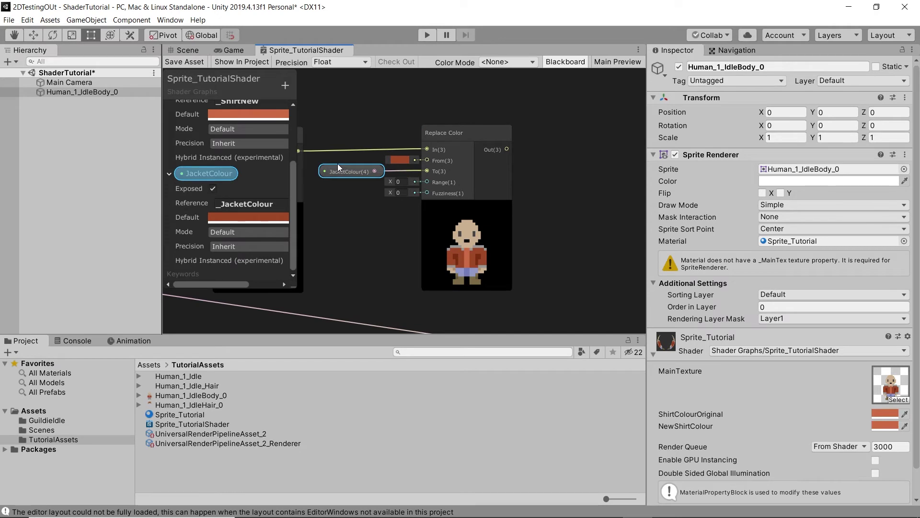
Chain a third Replace Color node from the second one's output and sample the sprite's darker jacket shade as its From colour.
scroll(569, 299, down, 2)
scroll(459, 225, up, 3)
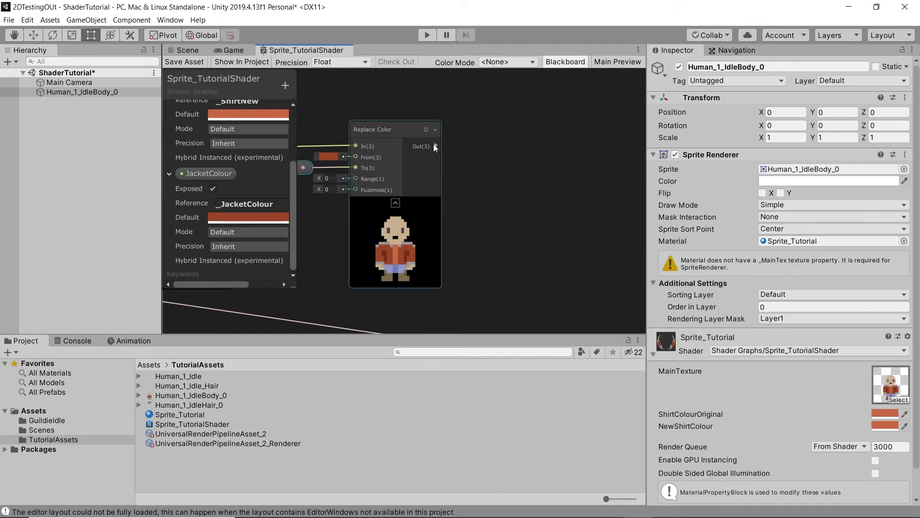
drag(435, 146, 495, 148)
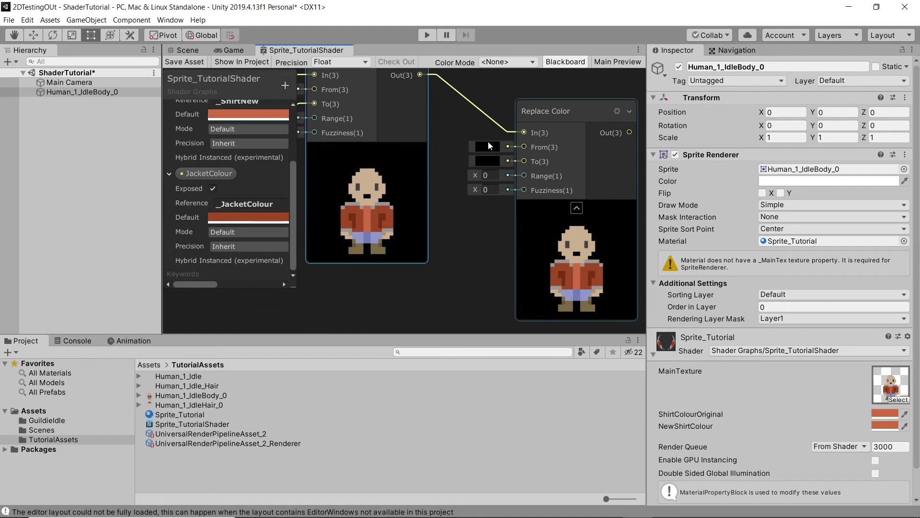
click(488, 147)
click(601, 217)
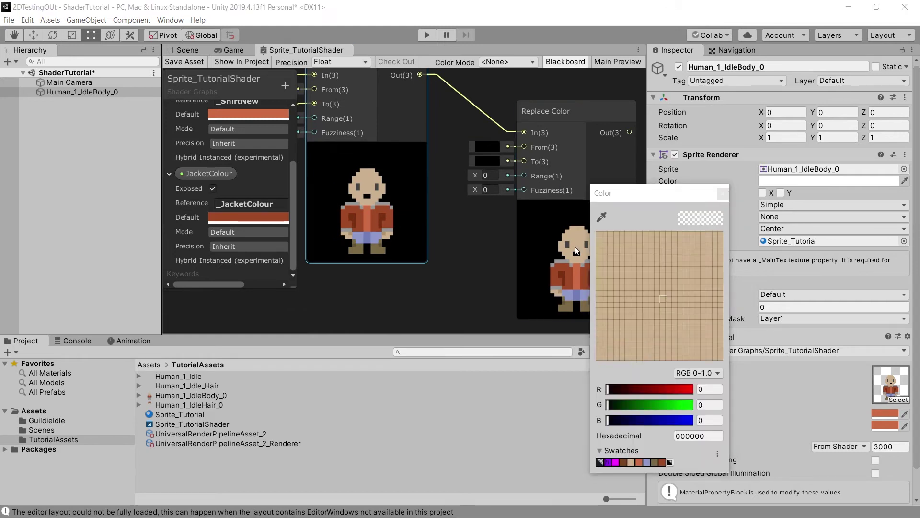
click(560, 275)
Examine the Multiply Blend node, its two JacketColour inputs and its link to the third Replace Color's To input.
scroll(471, 266, down, 4)
middle_drag(462, 289, 413, 235)
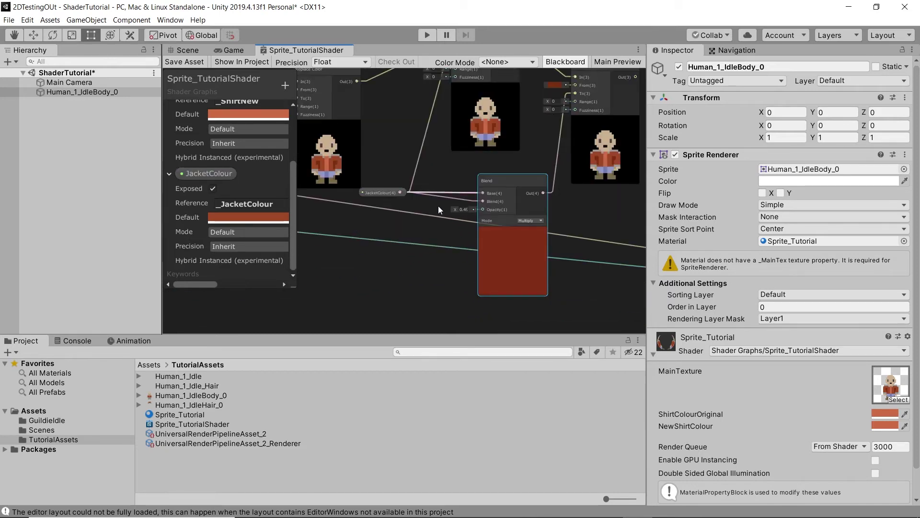
scroll(421, 209, up, 3)
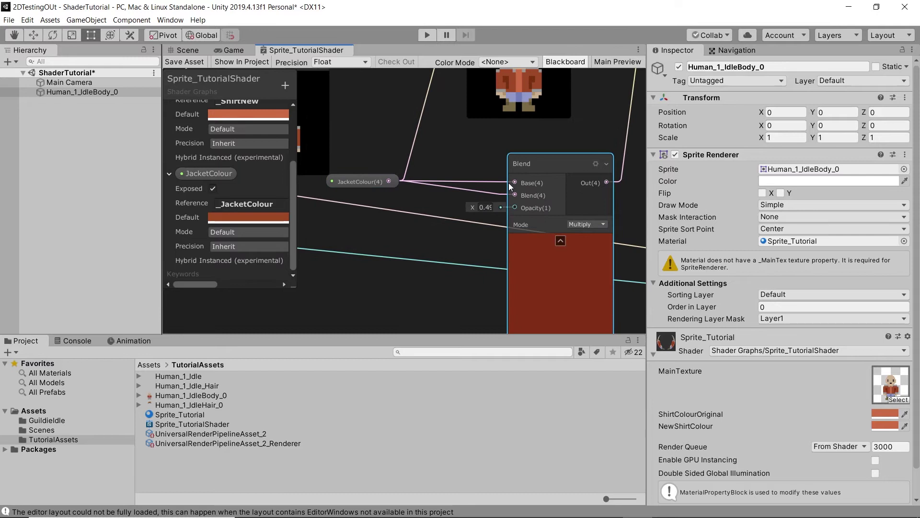
scroll(522, 232, down, 3)
scroll(560, 160, up, 6)
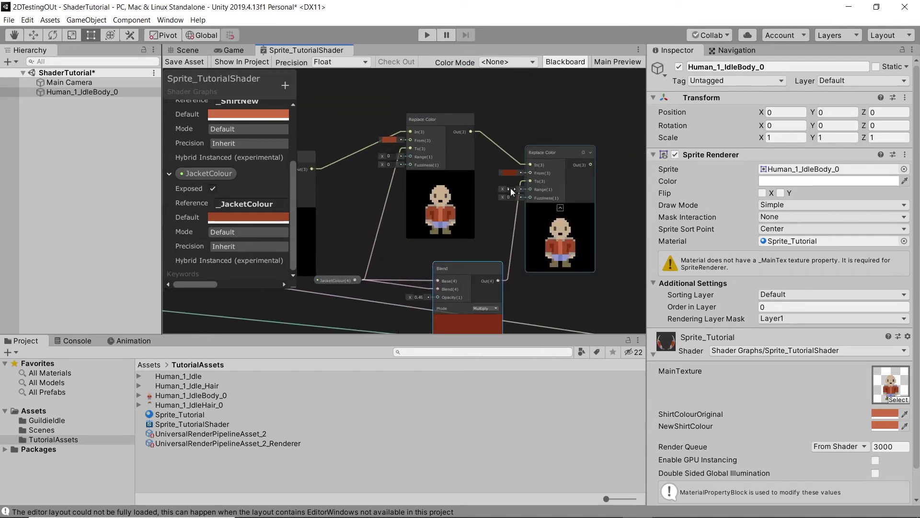
middle_drag(581, 283, 570, 229)
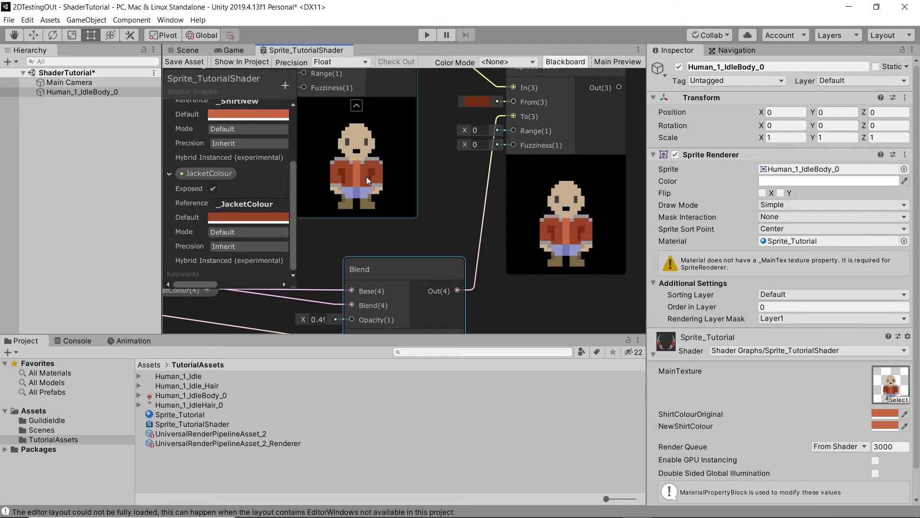
scroll(393, 191, down, 3)
middle_drag(488, 261, 567, 197)
scroll(568, 197, up, 3)
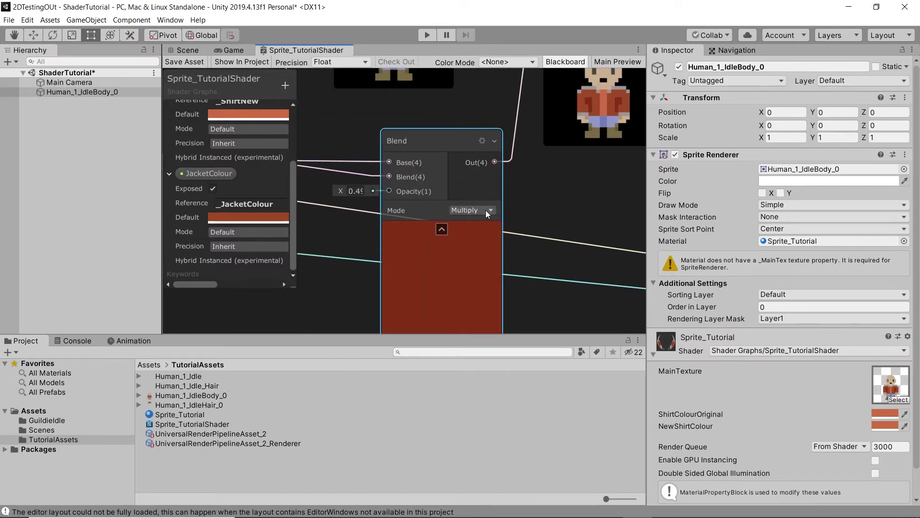
Set the Blend node's Opacity to 0.5.
middle_drag(441, 196, 365, 261)
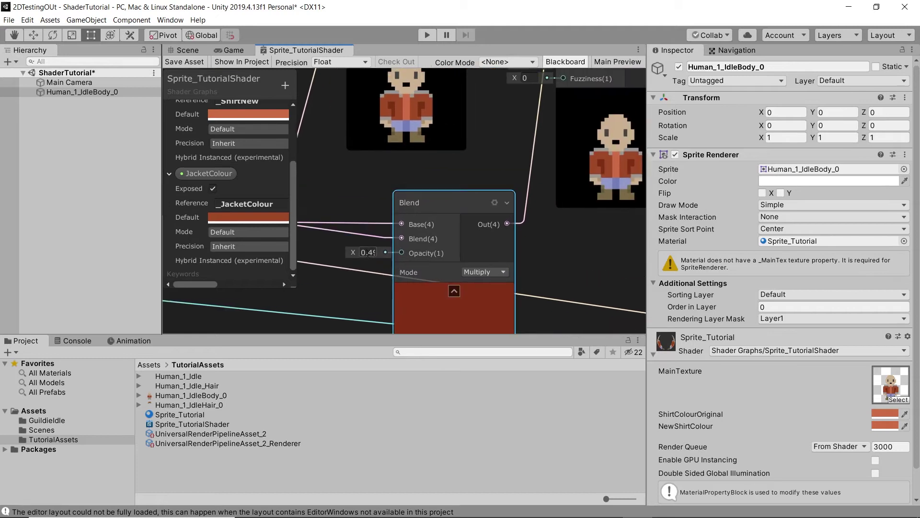
click(368, 252)
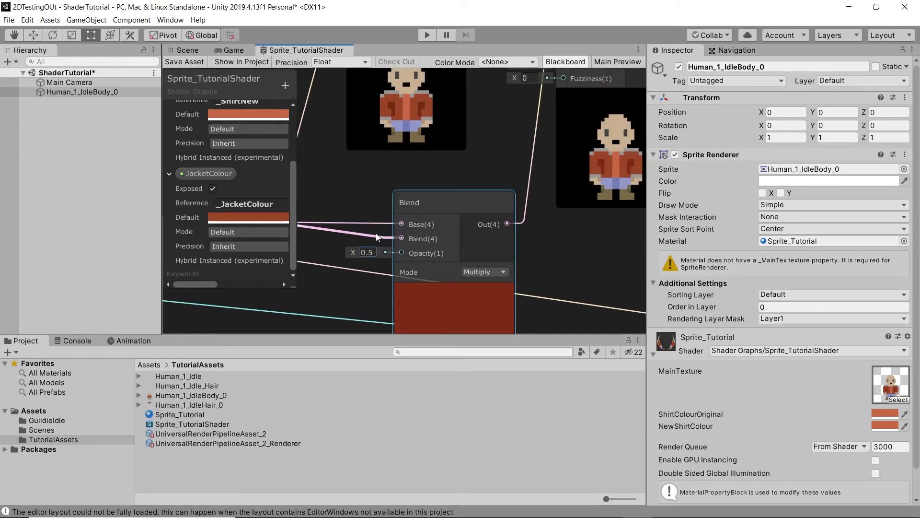
scroll(361, 192, down, 3)
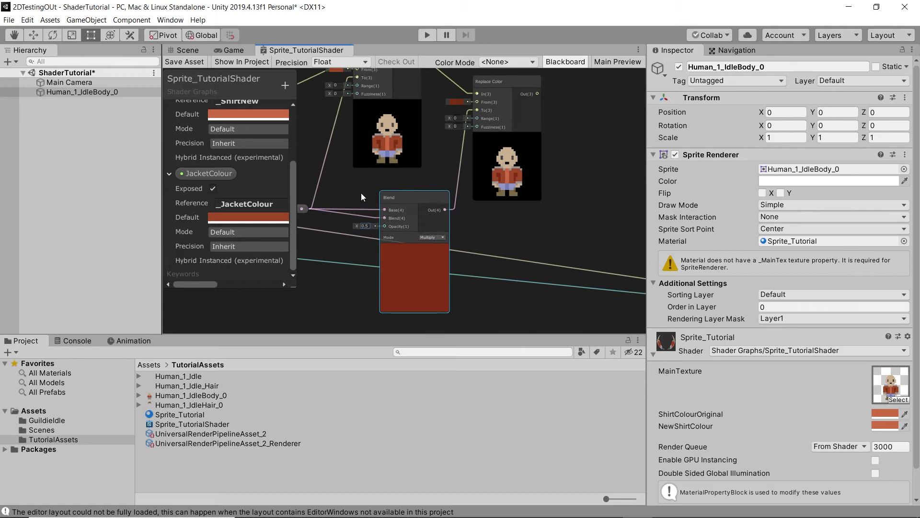
Change the JacketColour default to green, 269F67, and compare the jacket's main and darker shades in the node previews.
middle_drag(362, 192, 457, 189)
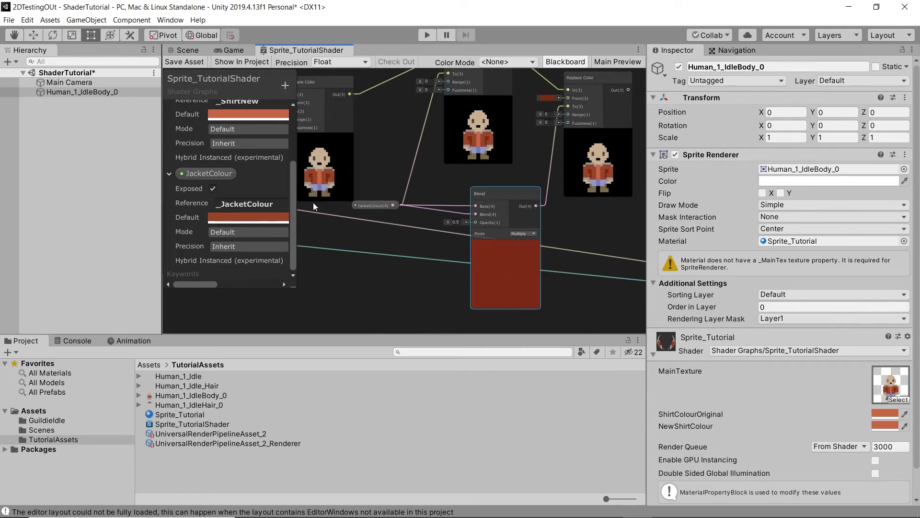
click(252, 217)
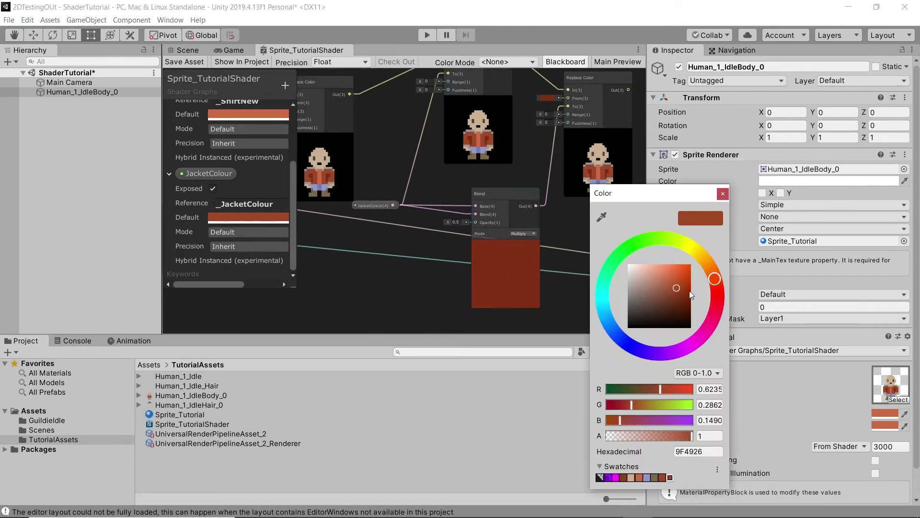
drag(713, 286, 605, 267)
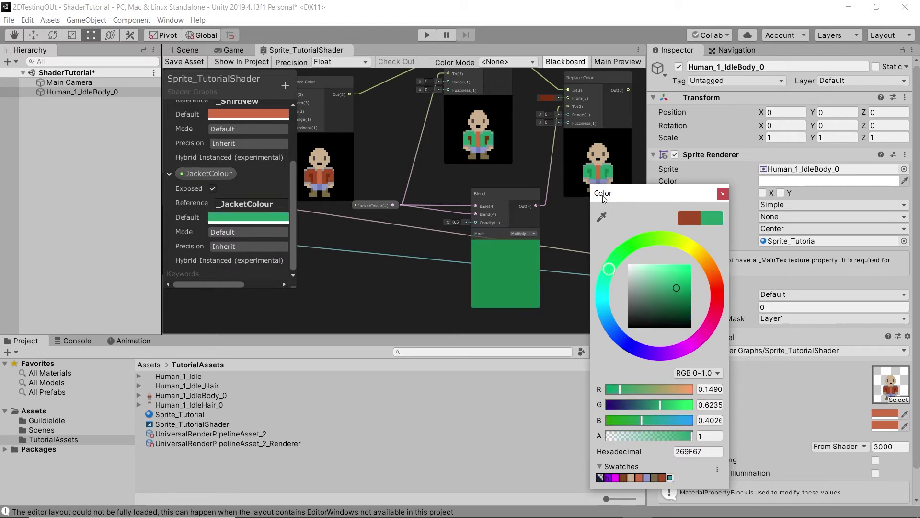
scroll(539, 179, up, 3)
middle_drag(486, 183, 466, 167)
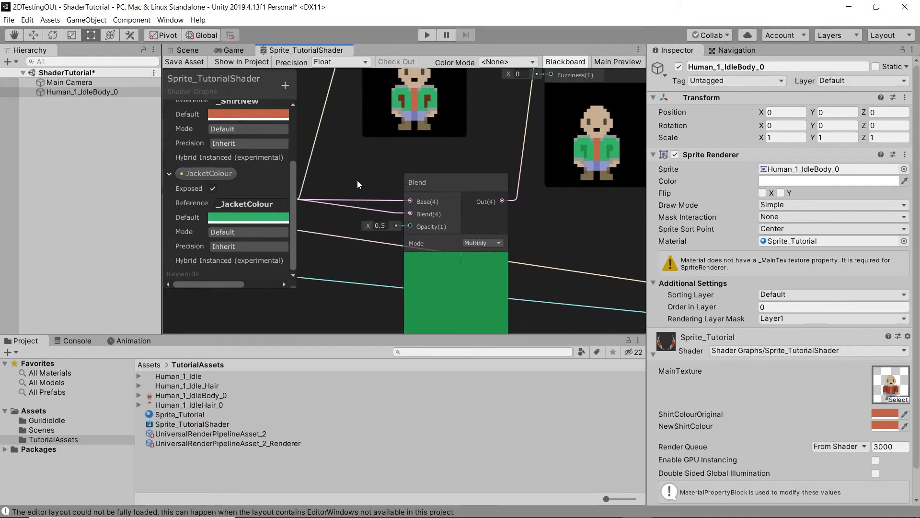
middle_drag(336, 183, 405, 157)
Move the Replace Color and Blend chain away from the Subtract node, and spread the ShirtColourOriginal and NewShirtColour nodes clear of its connections.
scroll(434, 153, down, 1)
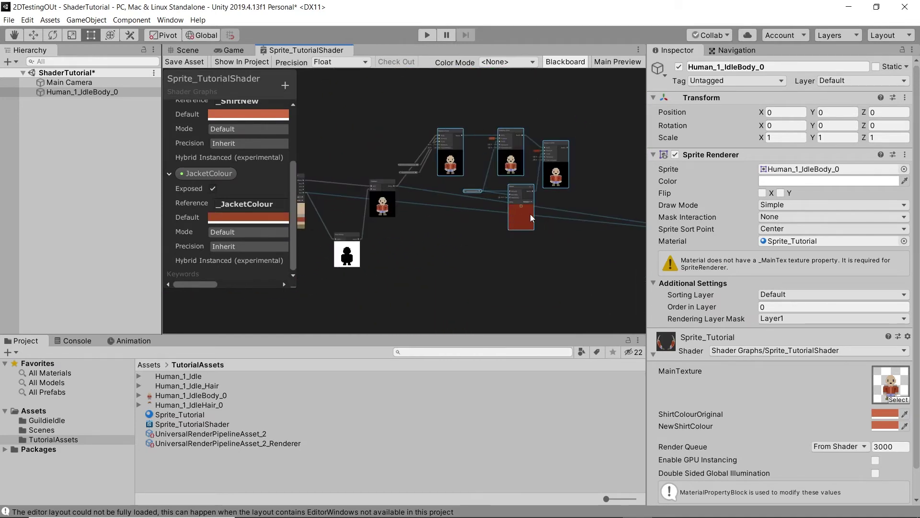
drag(530, 213, 579, 184)
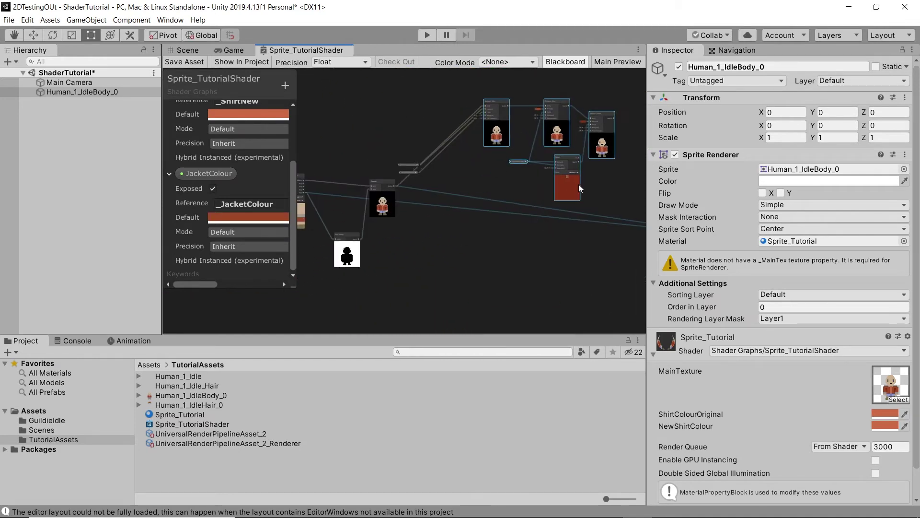
scroll(421, 169, up, 3)
drag(403, 160, 395, 100)
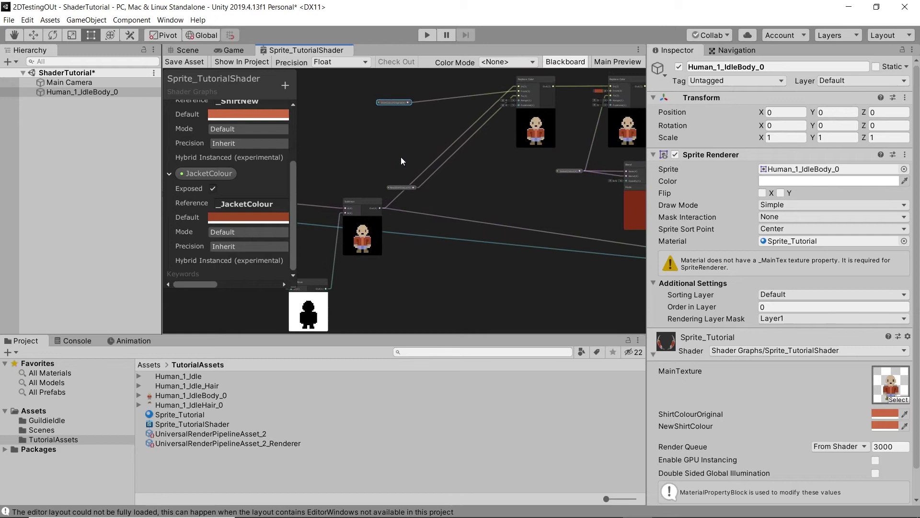
drag(395, 184, 373, 142)
drag(400, 188, 365, 125)
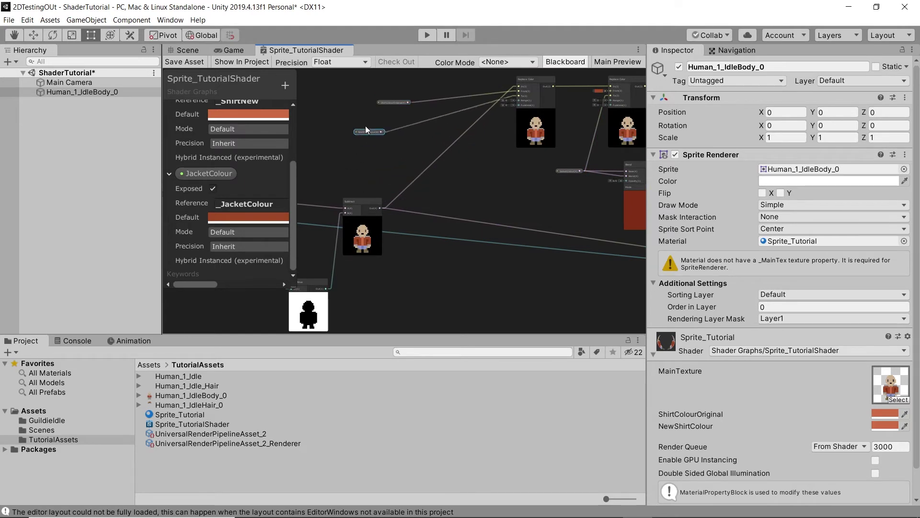
Add a Blend node below the first Replace Color, feeding NewShirtColour into its Base and a JacketColour node into its Blend input.
scroll(439, 148, up, 3)
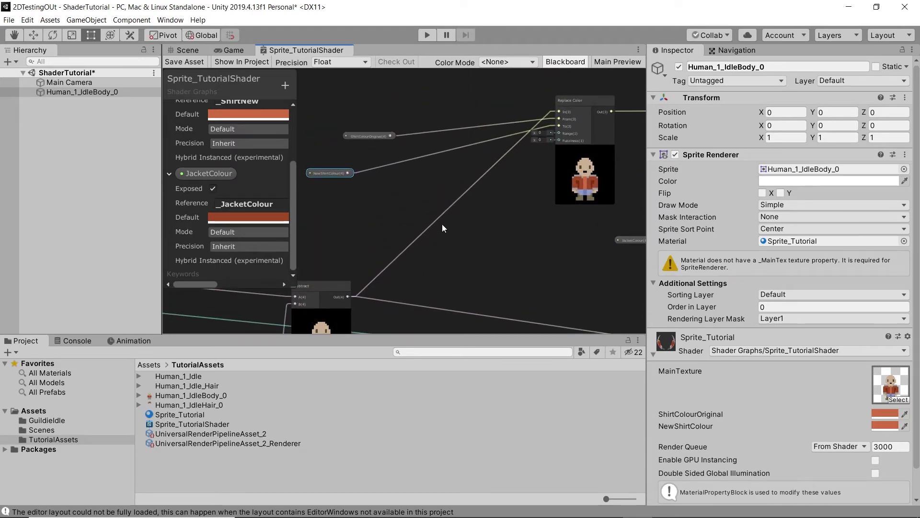
middle_drag(542, 257, 497, 231)
right_click(498, 232)
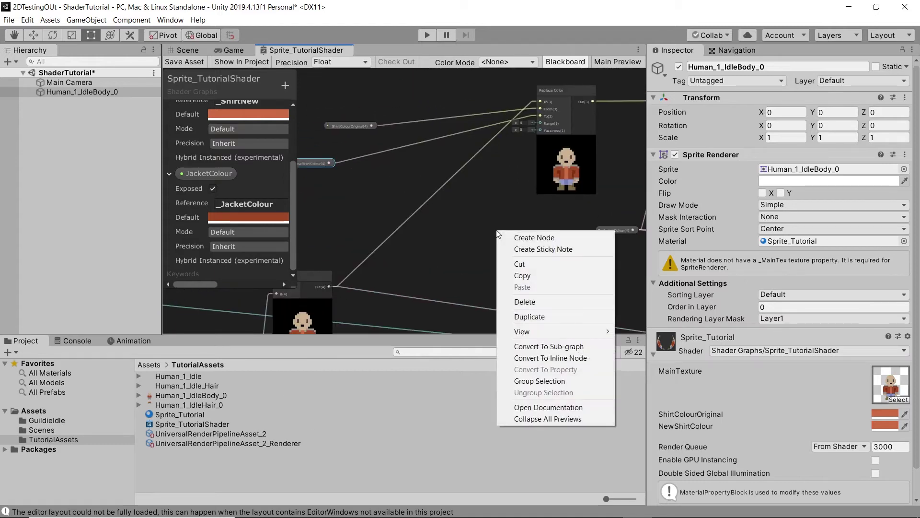
click(344, 171)
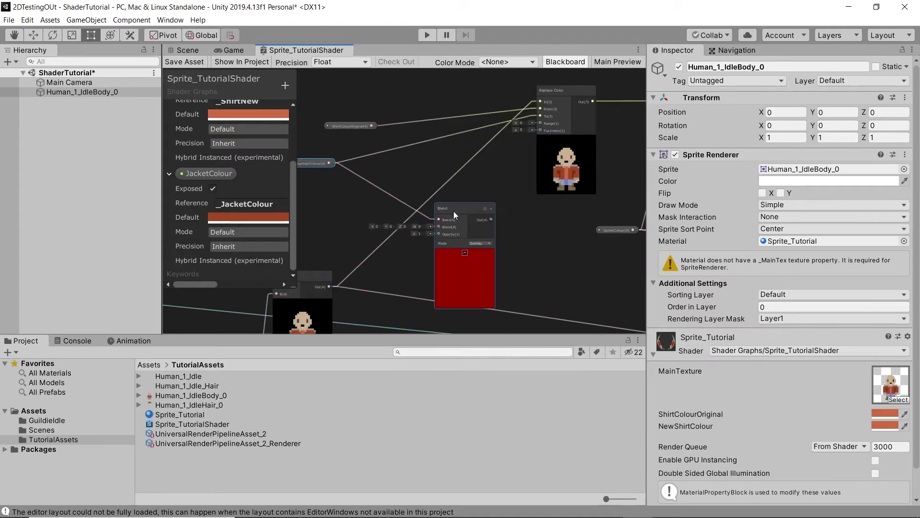
scroll(525, 216, up, 3)
drag(204, 173, 470, 233)
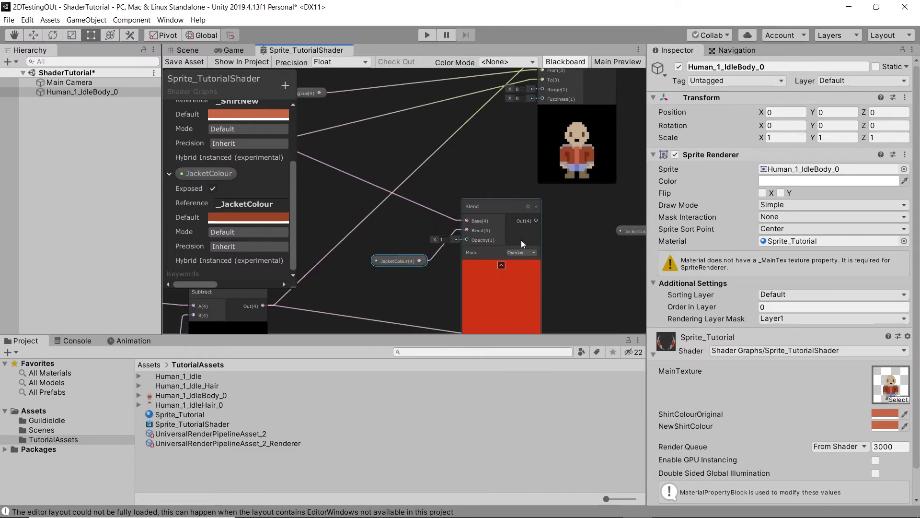
Set the new Blend node's mode to Multiply and its Opacity to 0.5.
click(524, 251)
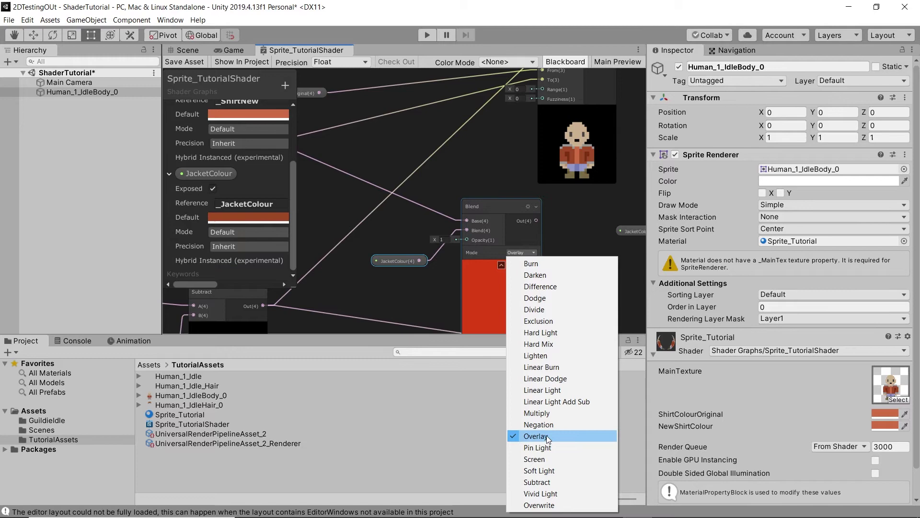
click(537, 413)
middle_drag(381, 246, 327, 258)
scroll(328, 263, up, 3)
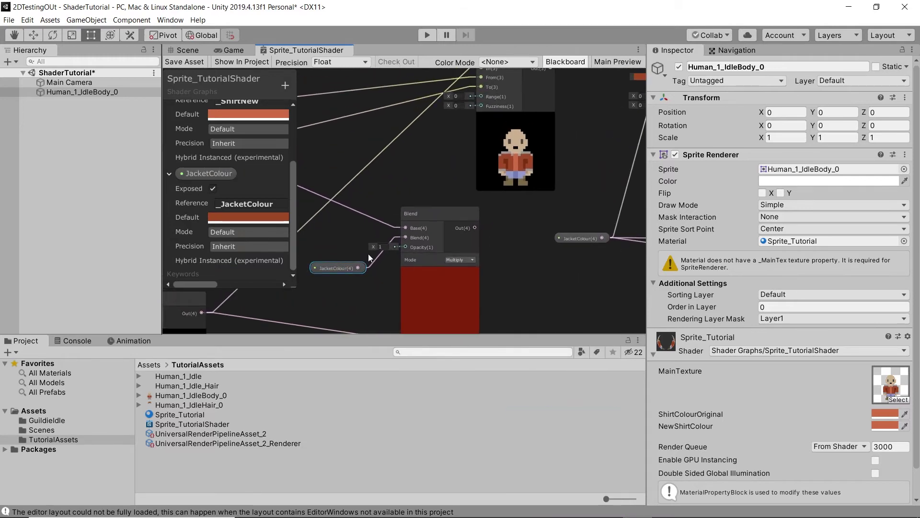
drag(375, 245, 361, 251)
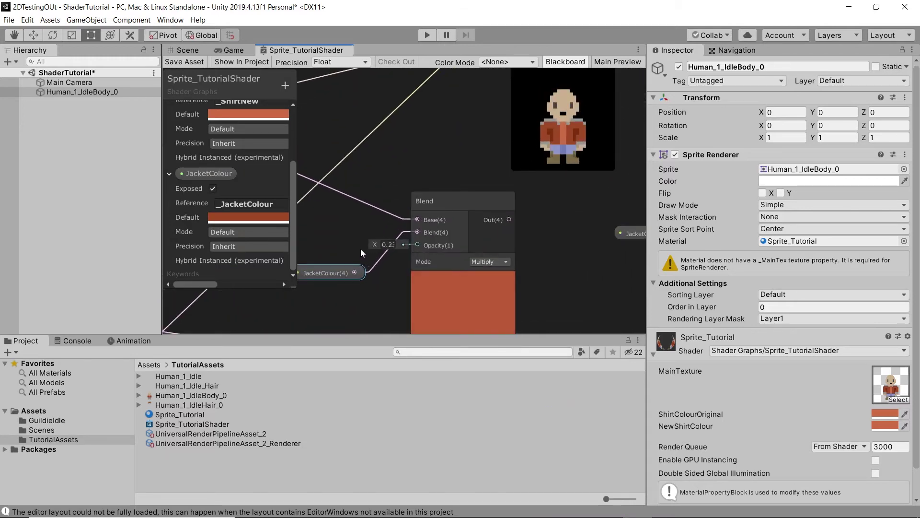
click(388, 245)
text(.5)
key(Return)
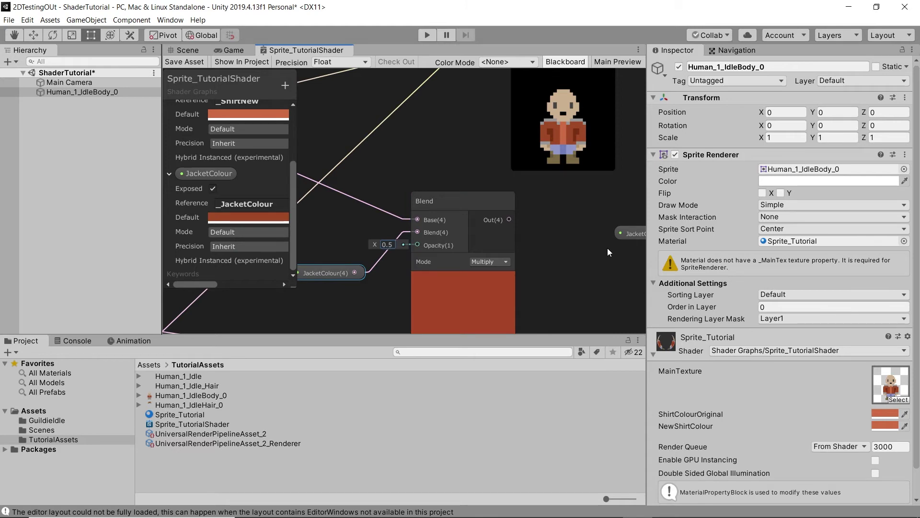
Move the first Replace Color node up and connect the new Blend's output to the second Replace Color's To input.
scroll(578, 137, down, 4)
middle_drag(548, 181, 457, 268)
middle_drag(518, 235, 485, 223)
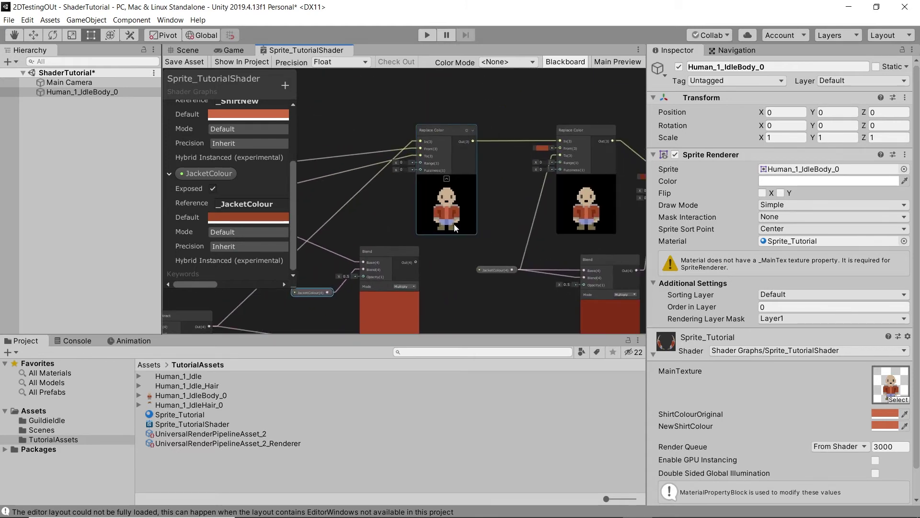
drag(450, 228, 444, 184)
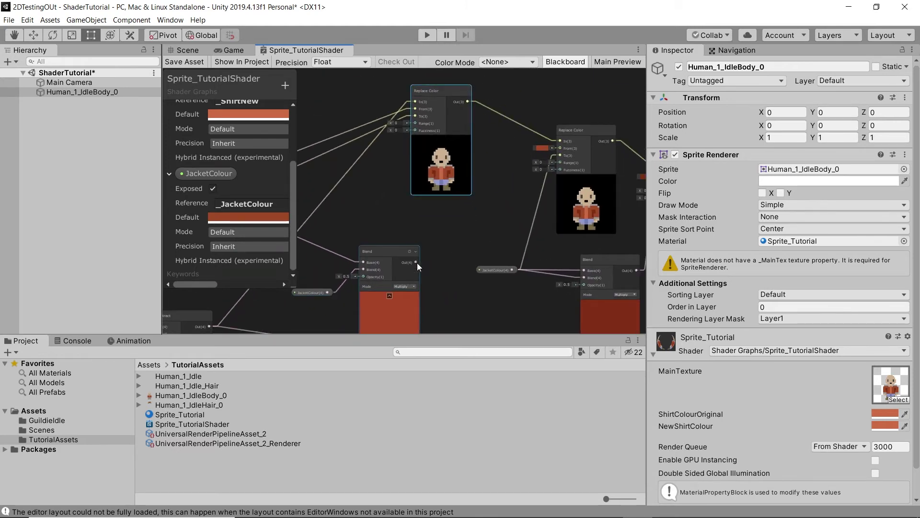
middle_drag(488, 278, 435, 248)
click(360, 254)
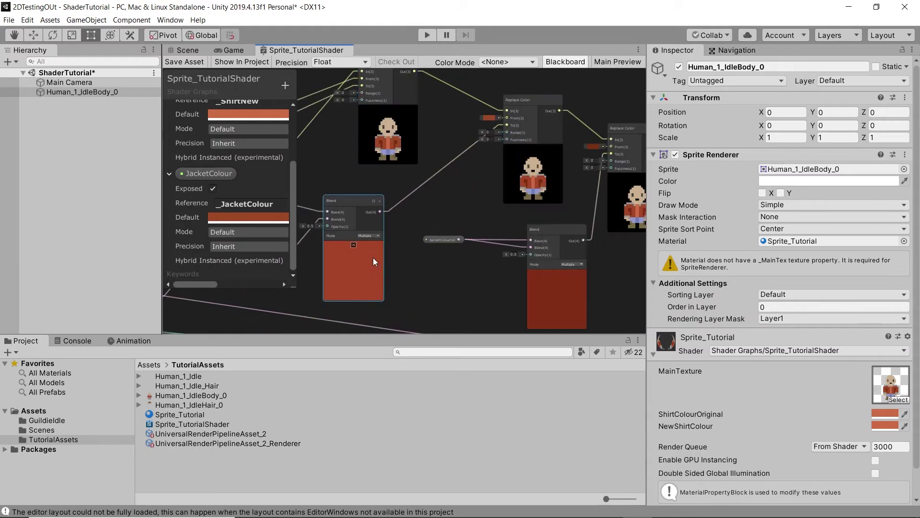
Connect the first Blend's output to the second Blend's Base input in place of JacketColour.
scroll(433, 154, up, 3)
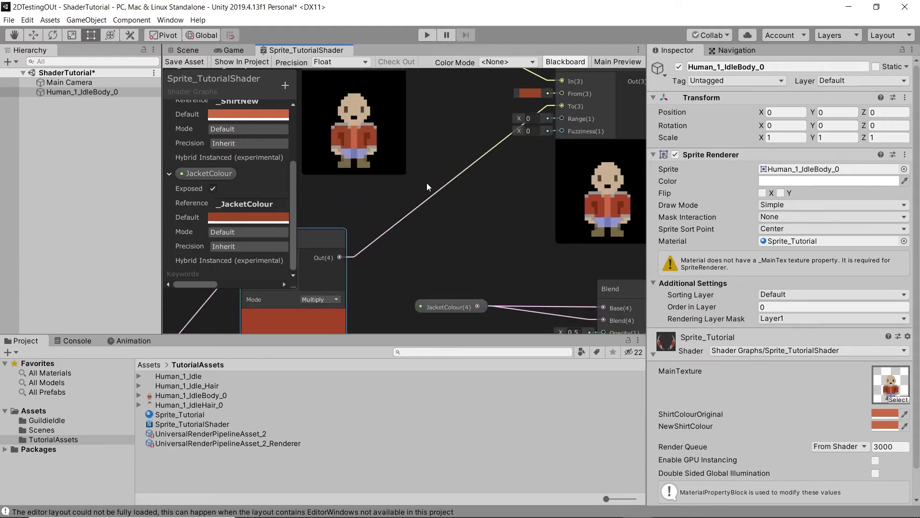
scroll(419, 156, down, 2)
middle_drag(408, 233, 404, 187)
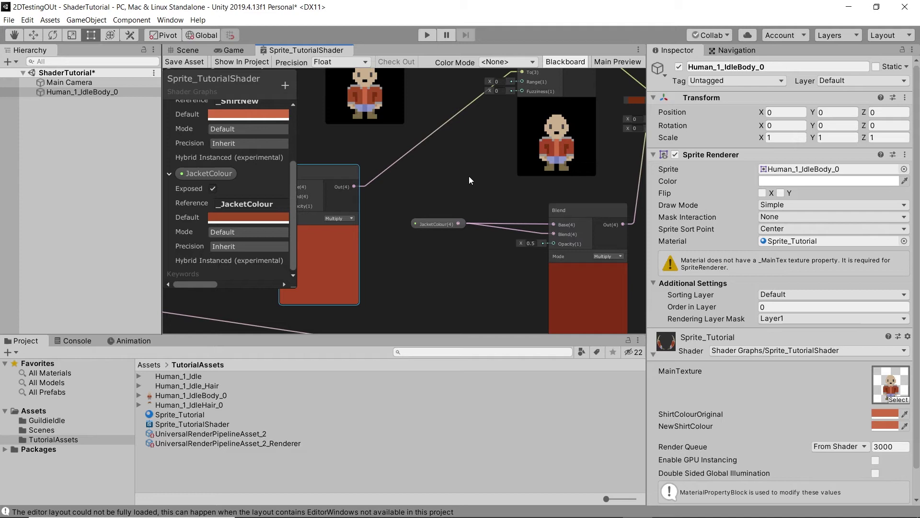
drag(355, 188, 556, 223)
click(443, 233)
Try purple and red as the NewShirtColour default, compare the Replace Color previews, and restore the original orange swatch.
middle_drag(486, 187, 304, 224)
scroll(356, 242, down, 2)
middle_drag(437, 220, 586, 152)
scroll(254, 156, up, 3)
middle_drag(405, 165, 542, 191)
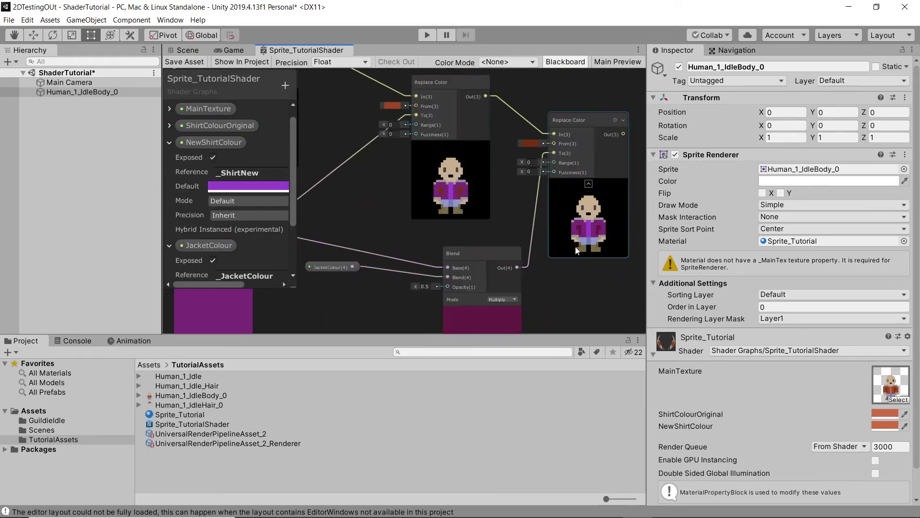
middle_drag(589, 203, 432, 163)
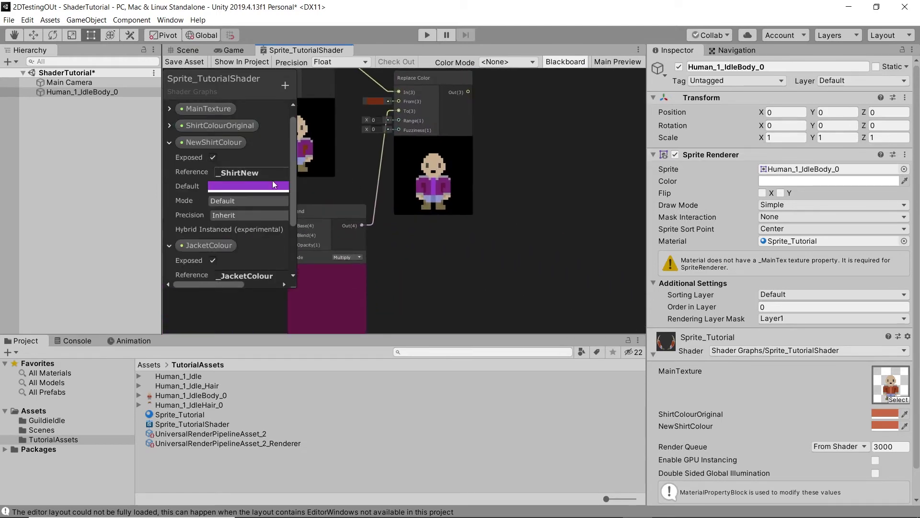
click(267, 185)
drag(660, 357, 726, 290)
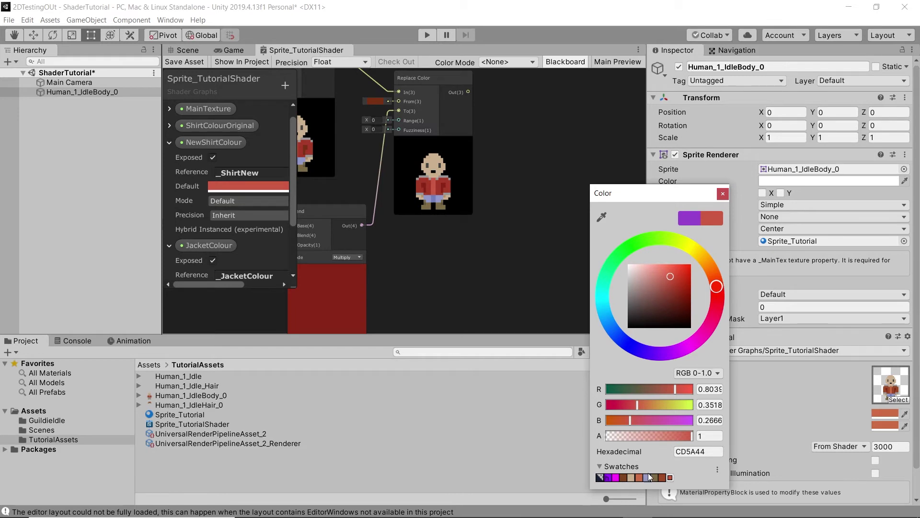
click(639, 477)
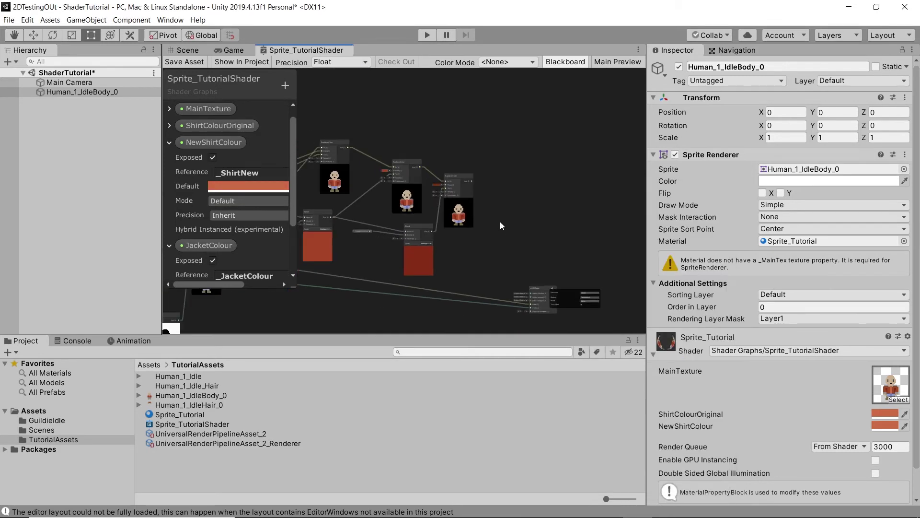
Connect the last Replace Color's output to the master node's Color input and save the shader asset.
scroll(466, 216, down, 3)
middle_drag(466, 217, 569, 187)
scroll(569, 187, up, 3)
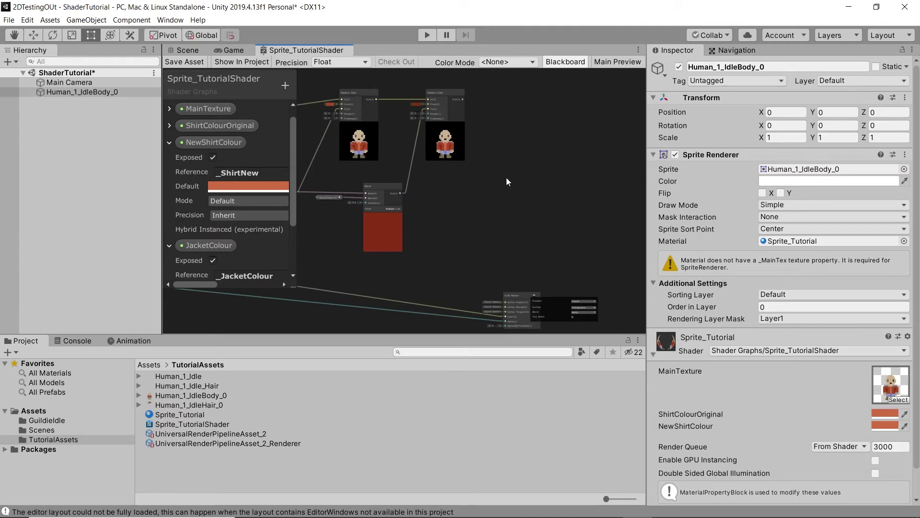
drag(461, 96, 465, 105)
drag(481, 171, 508, 271)
click(187, 60)
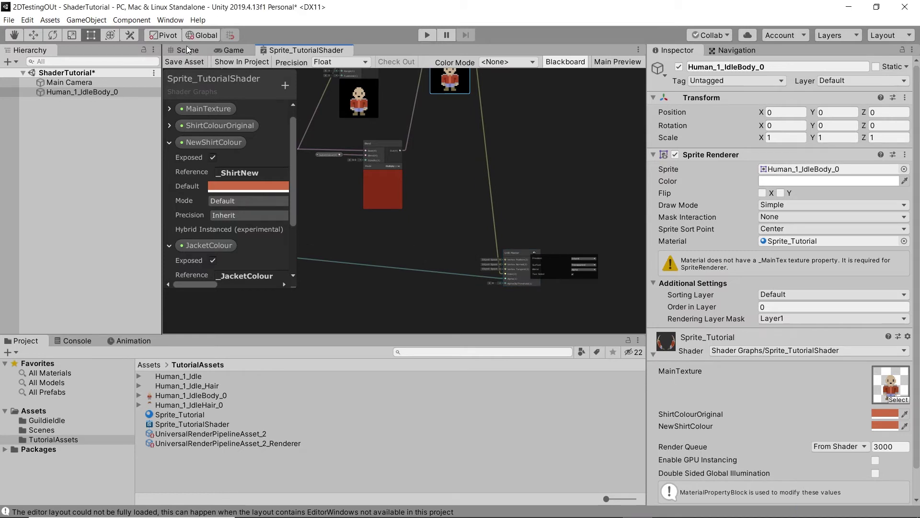
In the Scene view, try other hues for the material's JacketColour and restore its original red-brown swatch.
click(194, 50)
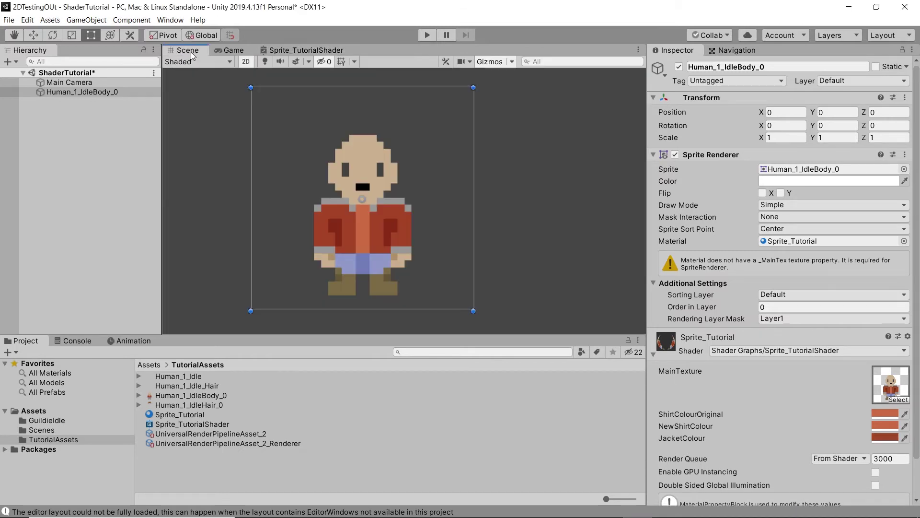
scroll(749, 280, down, 3)
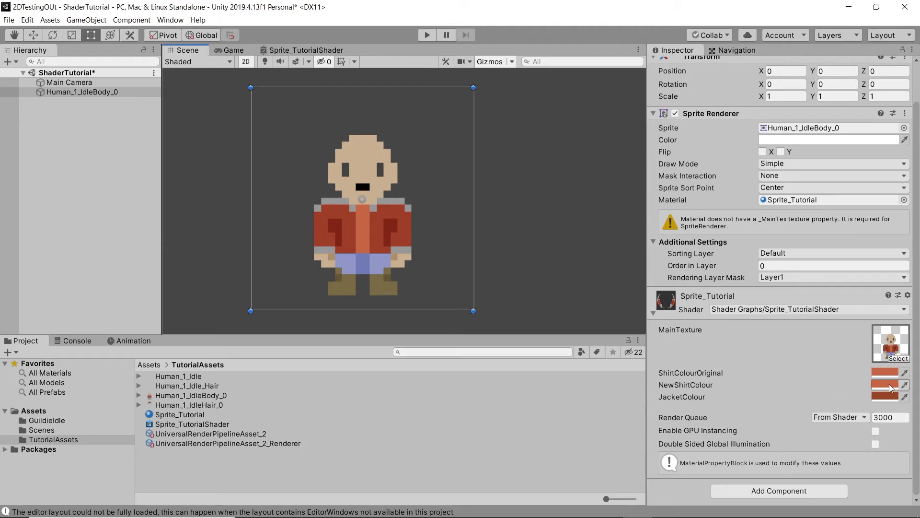
click(887, 397)
drag(639, 364, 712, 267)
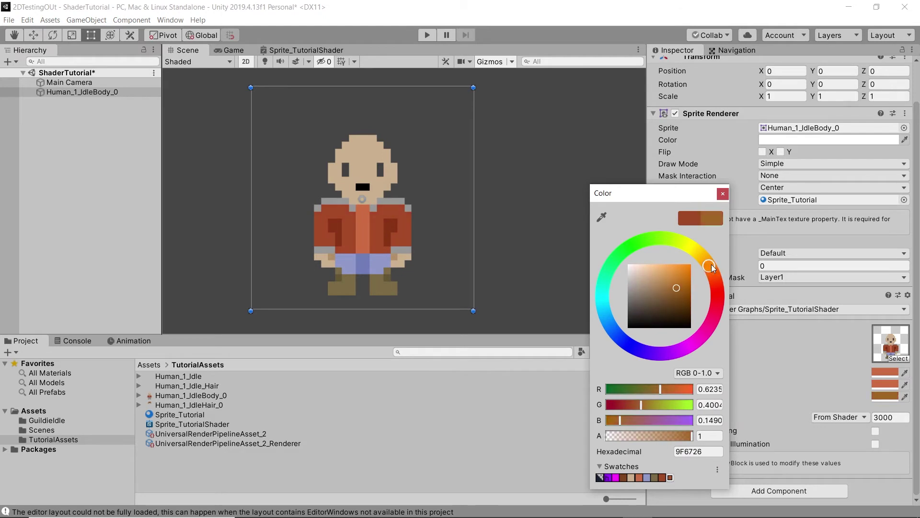
click(662, 477)
click(723, 194)
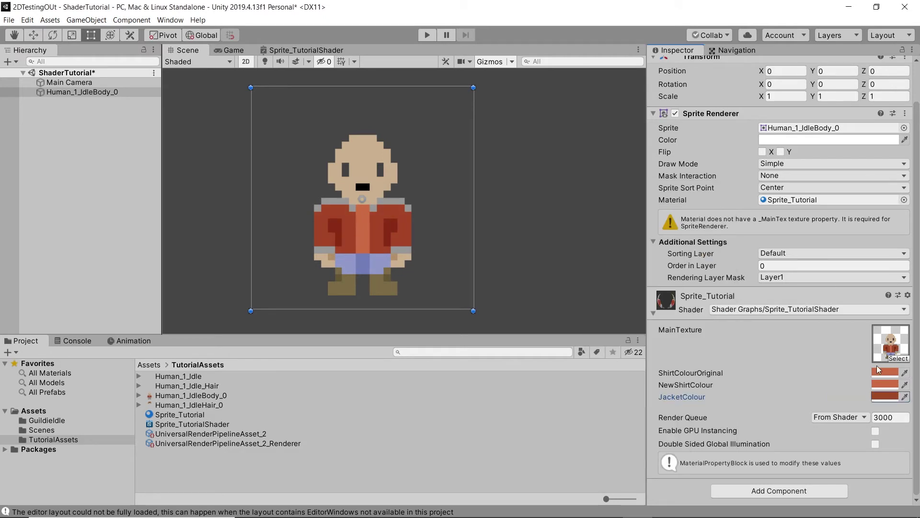
Try other hues for the material's NewShirtColour on the sprite and return it to orange, CD6C44.
click(878, 386)
drag(720, 289, 697, 313)
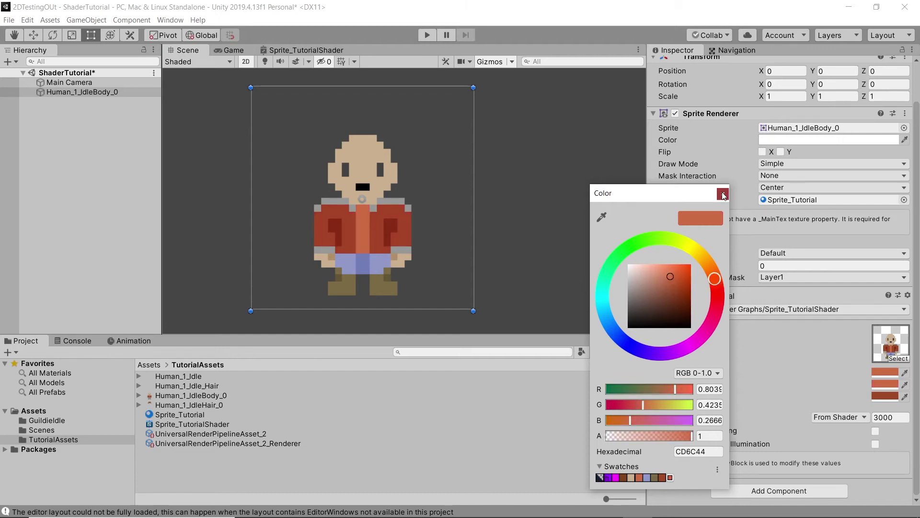
click(722, 193)
Examine the shader graph's chained Blend nodes, their NewShirtColour and JacketColour inputs, and their links to the Replace Color nodes.
click(312, 51)
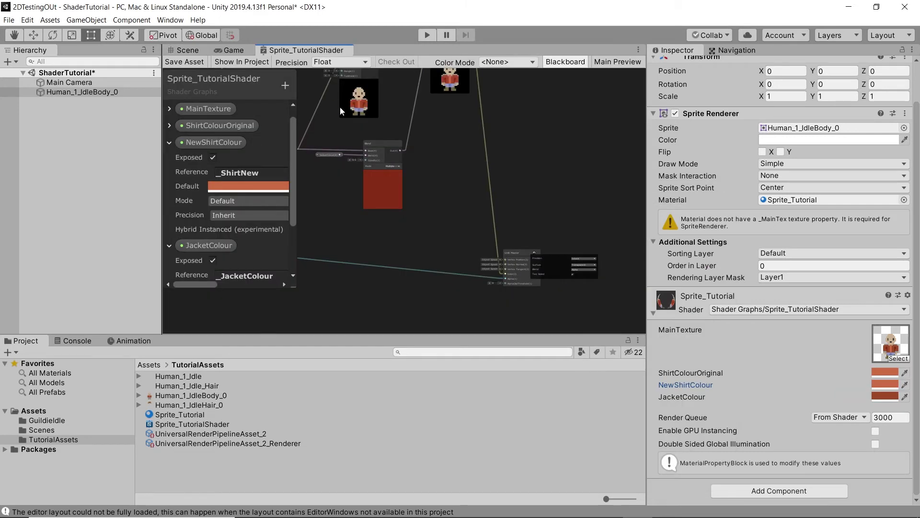
scroll(431, 245, down, 5)
middle_drag(398, 255, 550, 246)
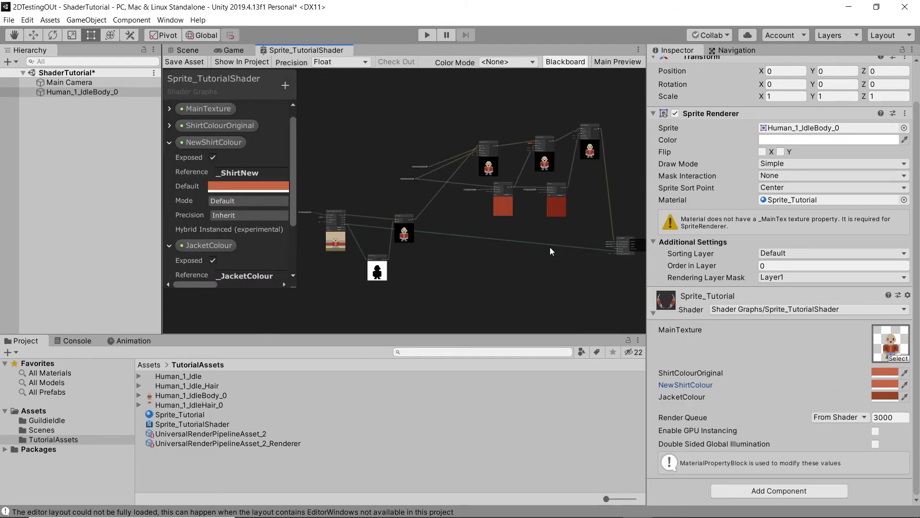
scroll(511, 176, up, 6)
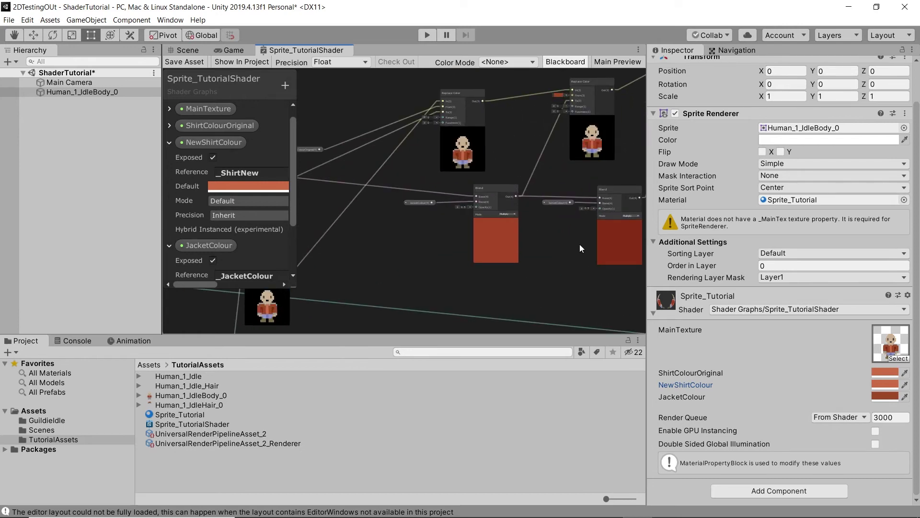
scroll(580, 204, up, 4)
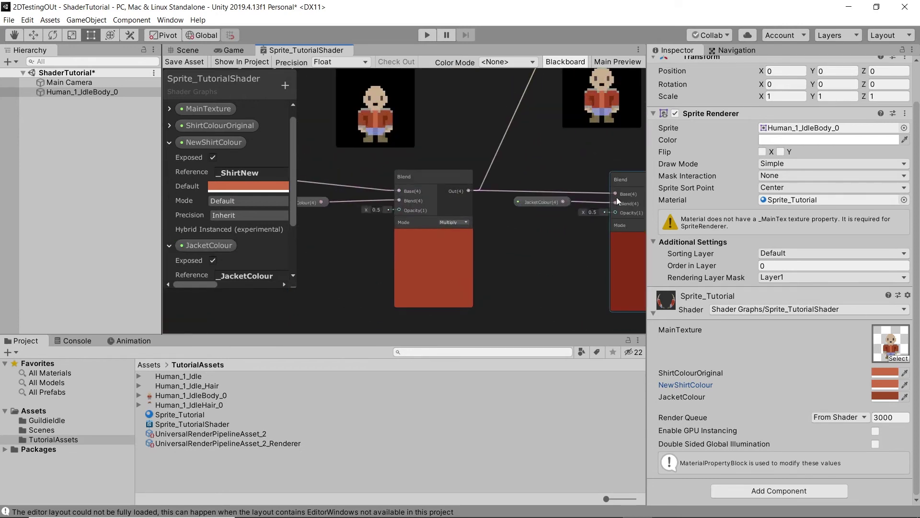
scroll(609, 202, down, 1)
scroll(597, 210, down, 11)
middle_drag(597, 210, 514, 167)
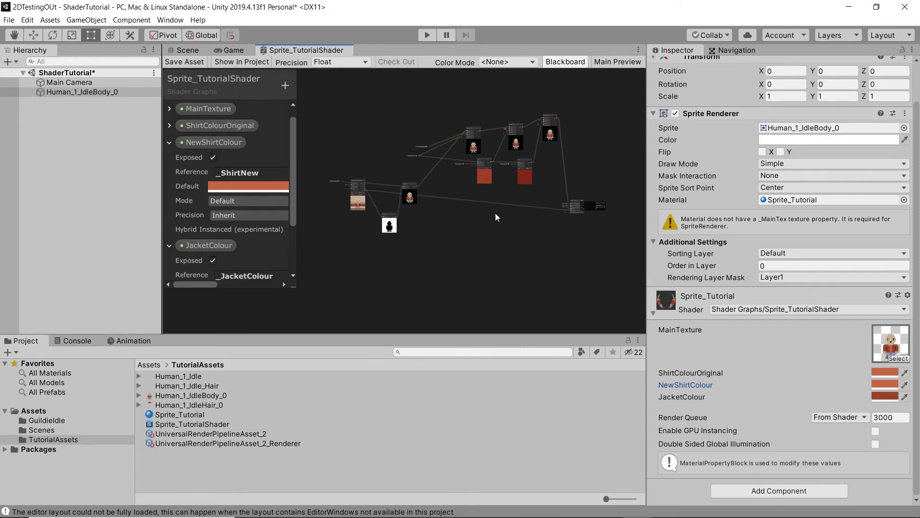
Move the body texture sampling and One Minus nodes upward to clear space beneath them in the graph.
scroll(431, 223, up, 5)
scroll(445, 224, up, 3)
drag(342, 115, 317, 97)
middle_drag(475, 223, 395, 140)
drag(448, 201, 430, 142)
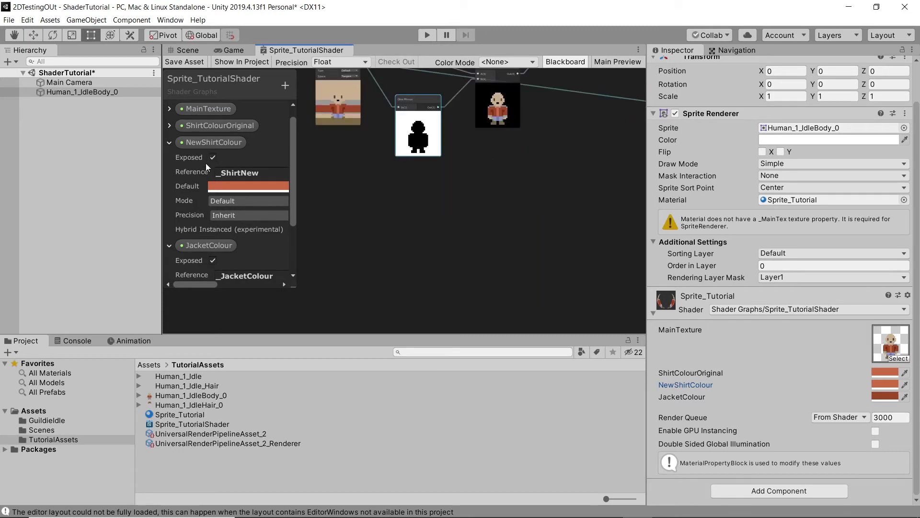
Collapse the NewShirtColour and JacketColour properties and add a Texture2D property named HairTexture.
click(166, 145)
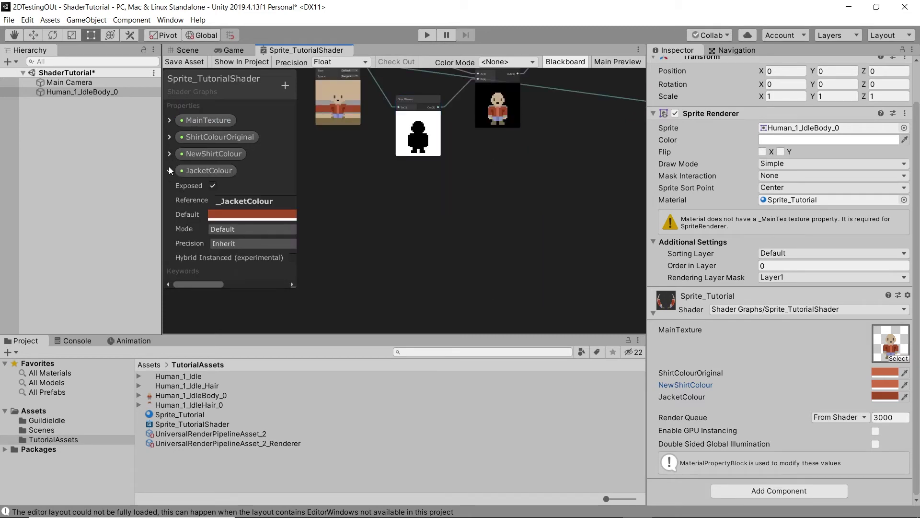
click(169, 170)
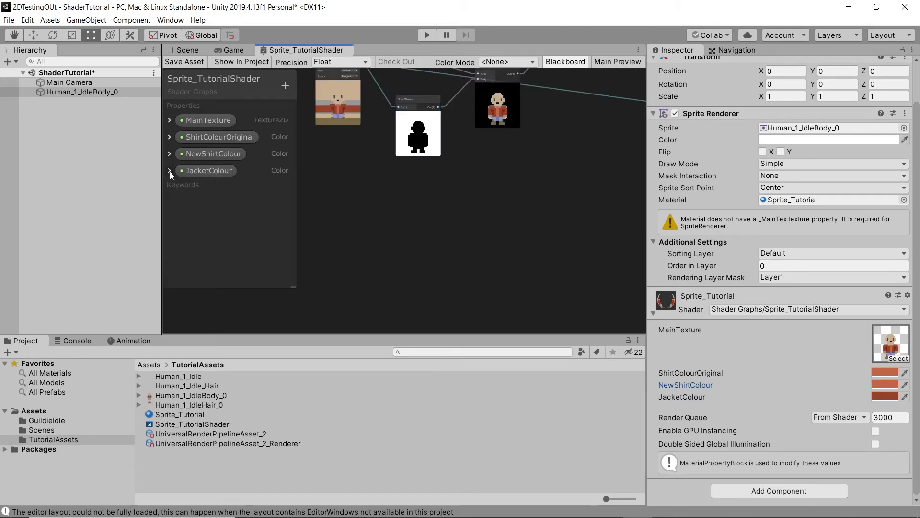
click(286, 87)
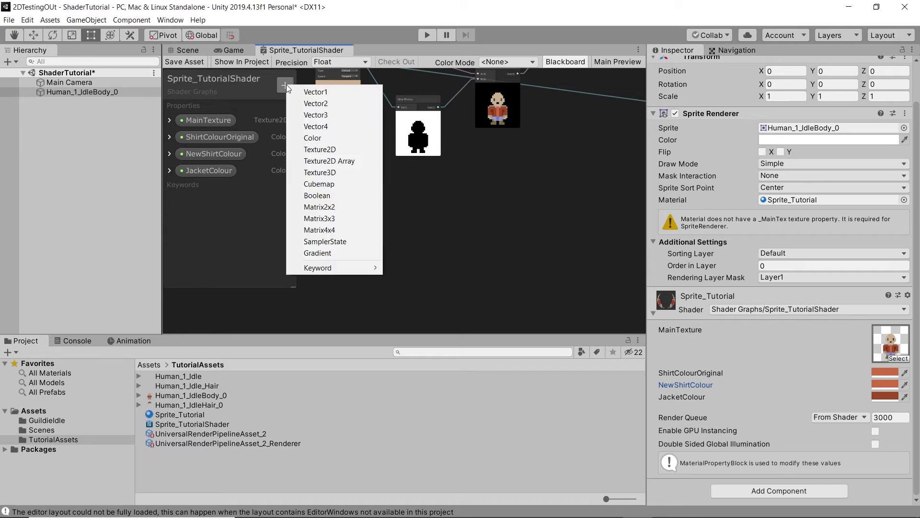
click(310, 150)
text(HairTexture)
key(Return)
Set the HairTexture property's reference to _HairText and its default texture to Human_1_IdleHair_0.
click(253, 218)
text(_)
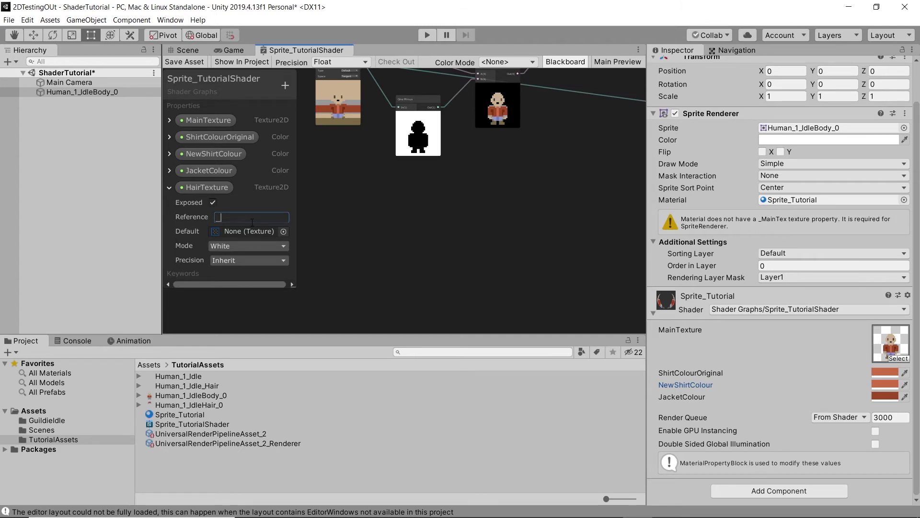
text(HairText)
click(283, 231)
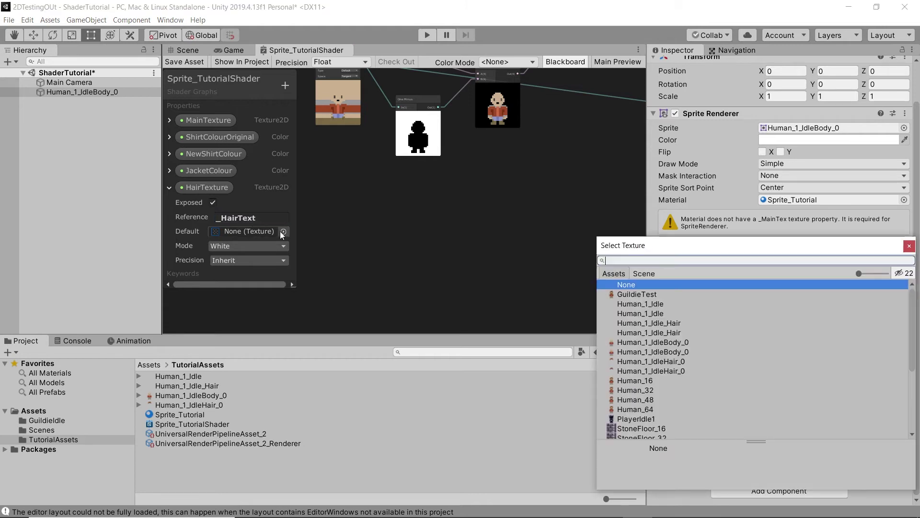
click(219, 404)
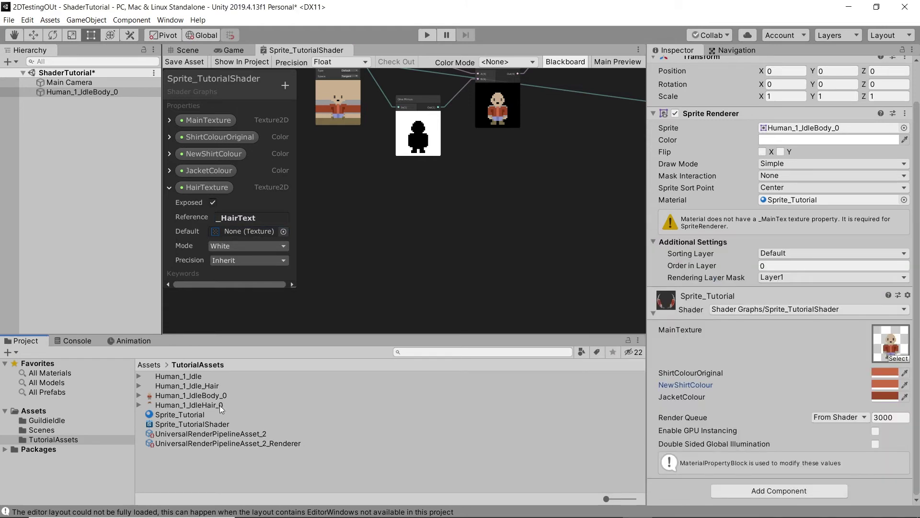
drag(188, 402, 244, 231)
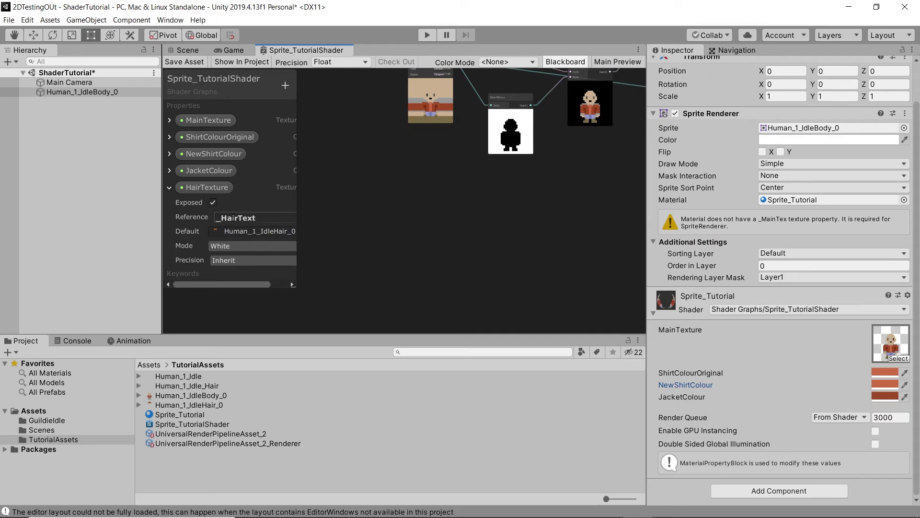
click(169, 187)
Set up a second Sample Texture 2D LOD, One Minus and Subtract chain for HairTexture, placing it beneath the body chain.
scroll(502, 224, down, 3)
drag(390, 102, 366, 76)
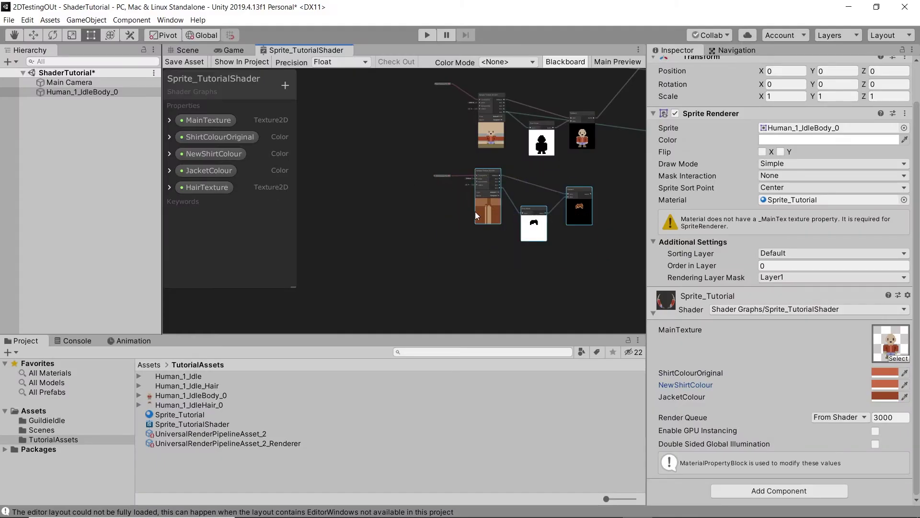
drag(475, 212, 461, 250)
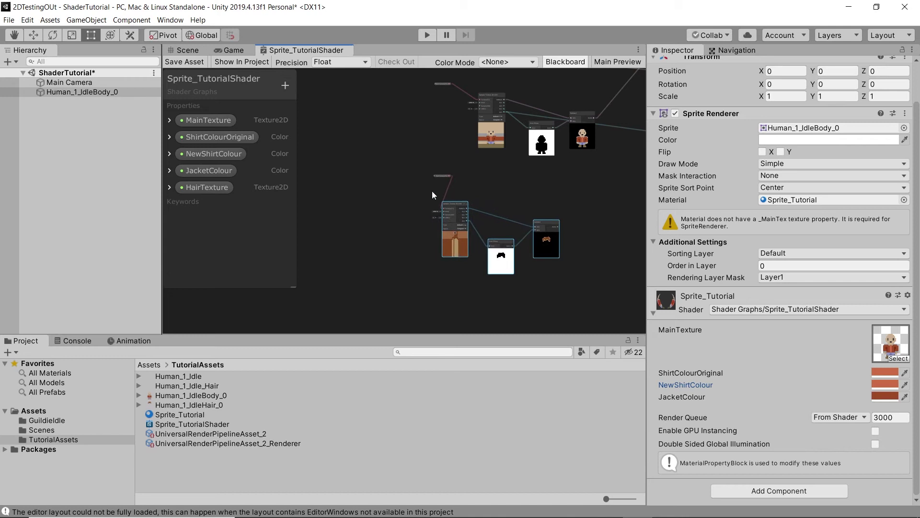
drag(441, 177, 396, 213)
scroll(436, 237, up, 4)
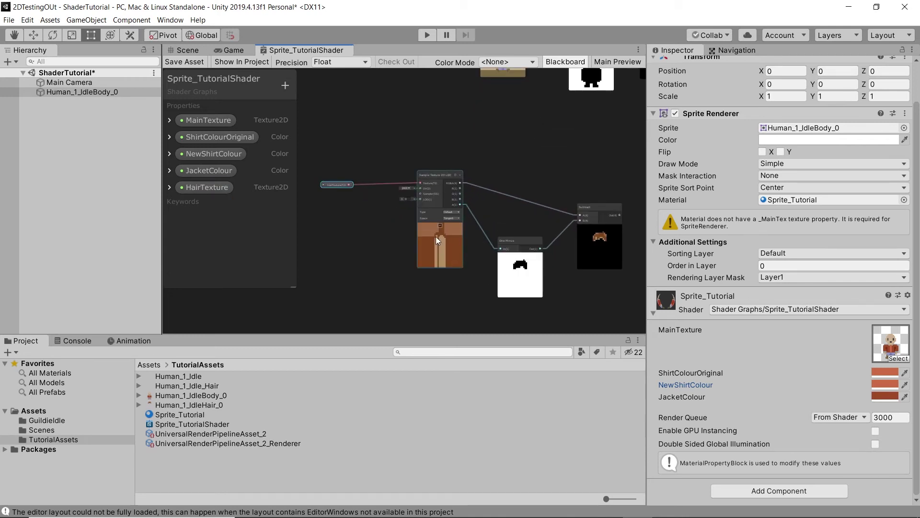
middle_drag(504, 220, 357, 213)
scroll(495, 246, up, 6)
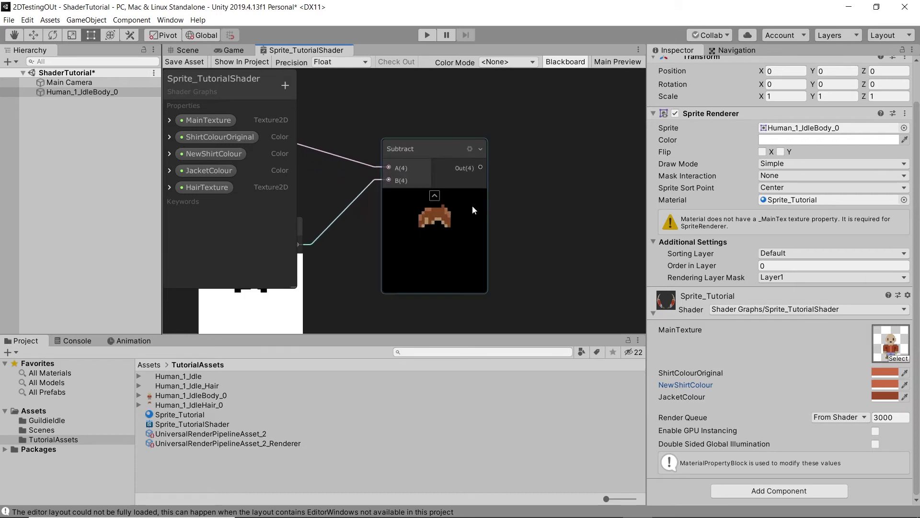
scroll(463, 205, down, 6)
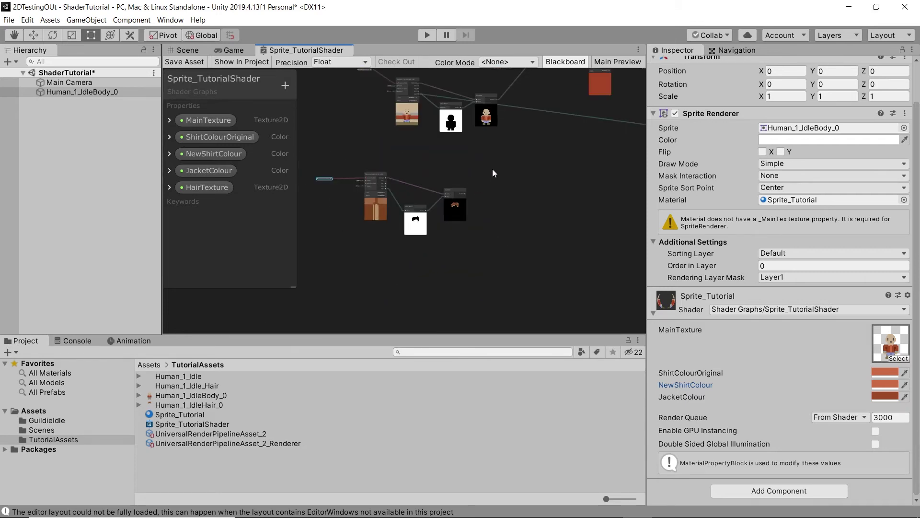
Create a Blend node whose Base input is fed by the body chain's Subtract output.
scroll(469, 201, up, 2)
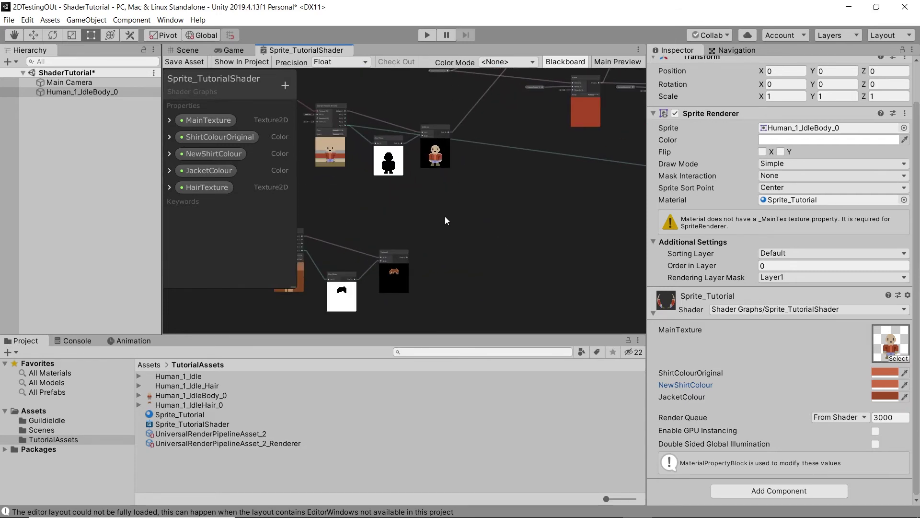
scroll(441, 213, up, 2)
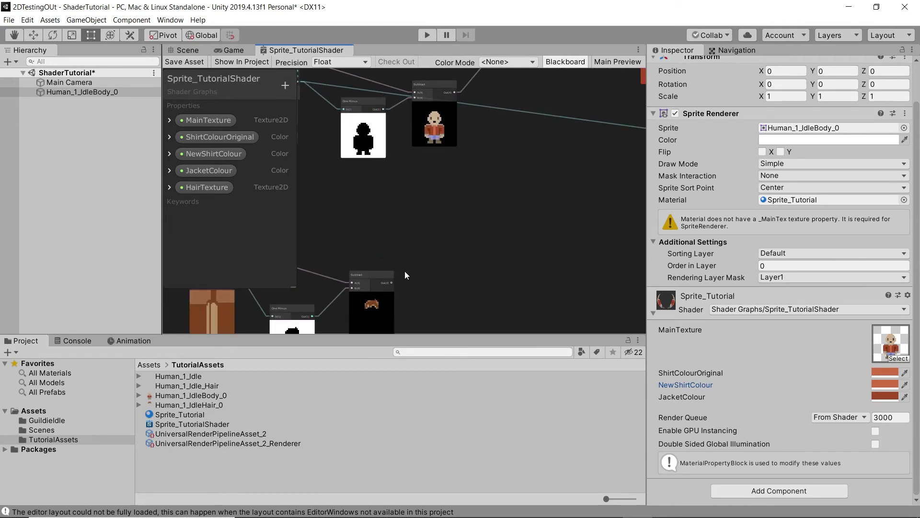
drag(453, 91, 447, 113)
scroll(446, 113, down, 3)
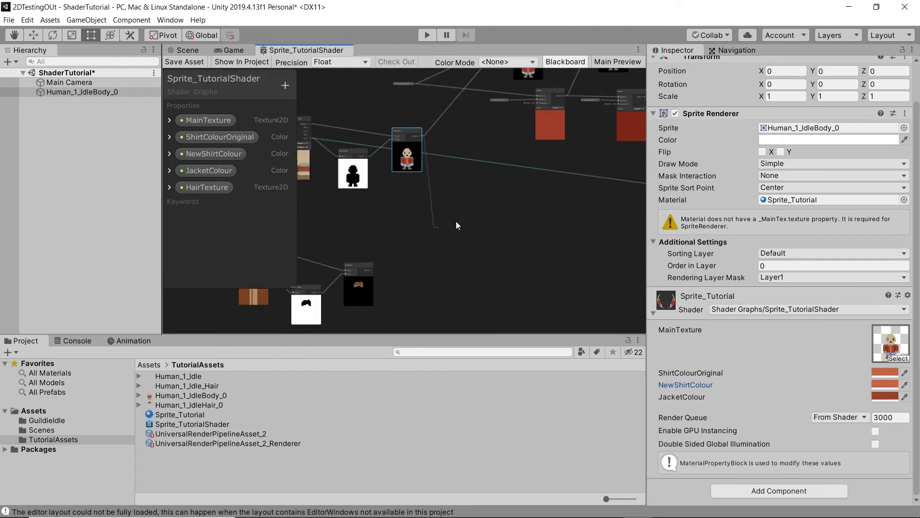
text(blend)
key(Return)
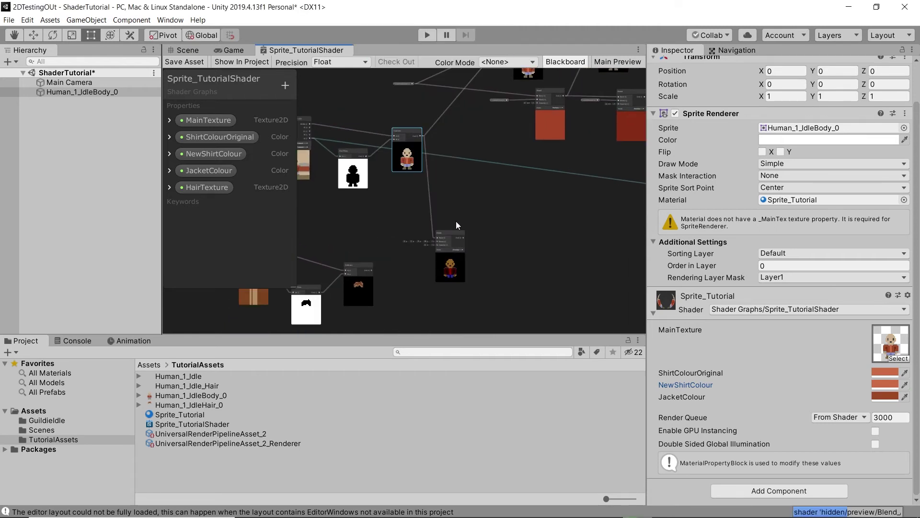
Connect the hair Subtract output to the new Blend node's Blend input and set its mode to Overwrite.
scroll(441, 240, up, 2)
scroll(343, 220, up, 2)
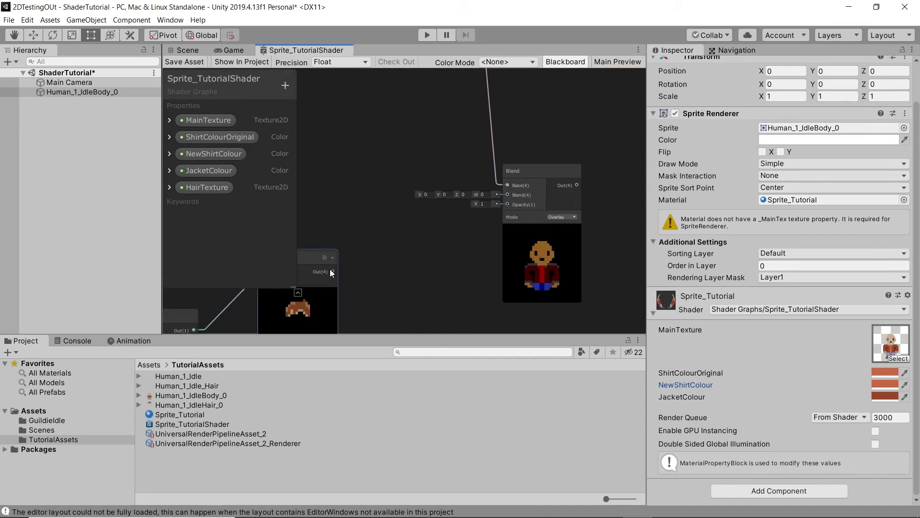
drag(333, 272, 490, 183)
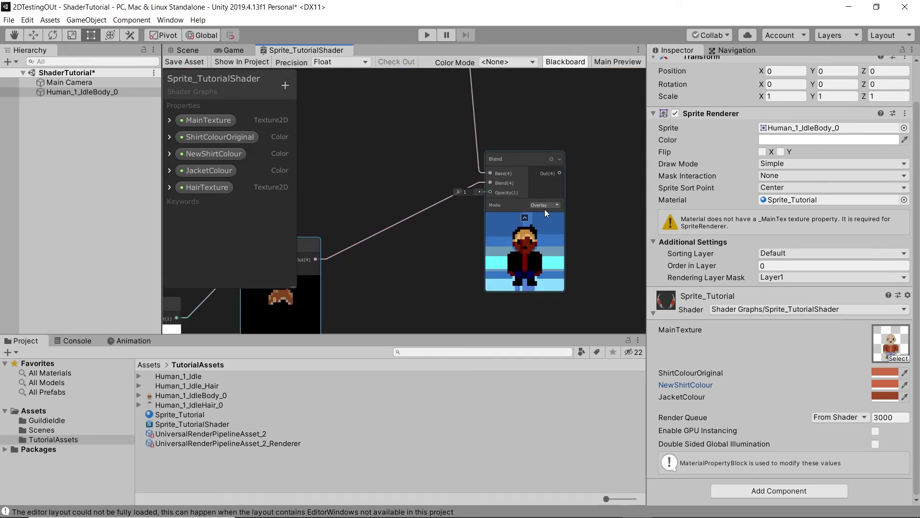
click(538, 205)
click(600, 457)
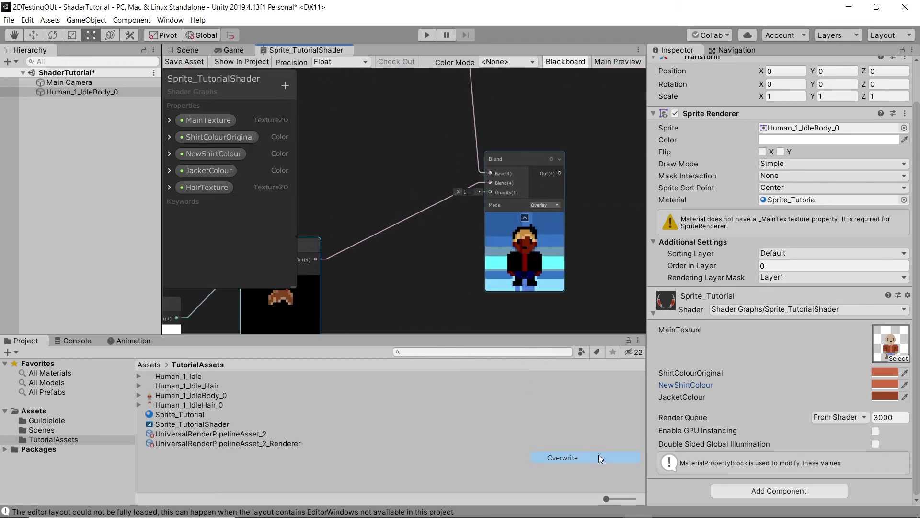
Connect the hair texture sample's alpha output to the Opacity input of the Overwrite Blend node.
scroll(555, 233, down, 3)
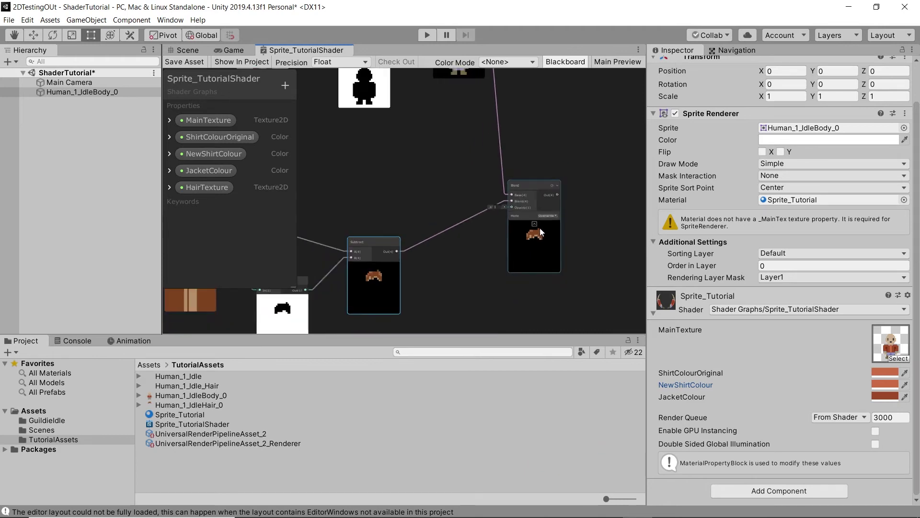
scroll(540, 230, up, 5)
mouse_move(440, 187)
mouse_down()
mouse_move(415, 182)
mouse_move(450, 190)
mouse_up()
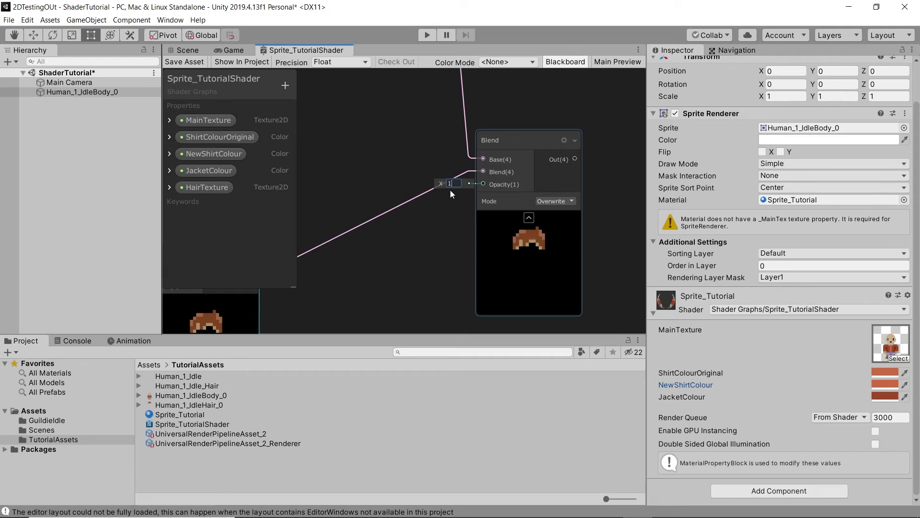
scroll(570, 183, down, 2)
scroll(432, 203, down, 4)
scroll(342, 212, up, 1)
middle_drag(342, 212, 414, 219)
drag(373, 226, 593, 193)
scroll(535, 271, up, 2)
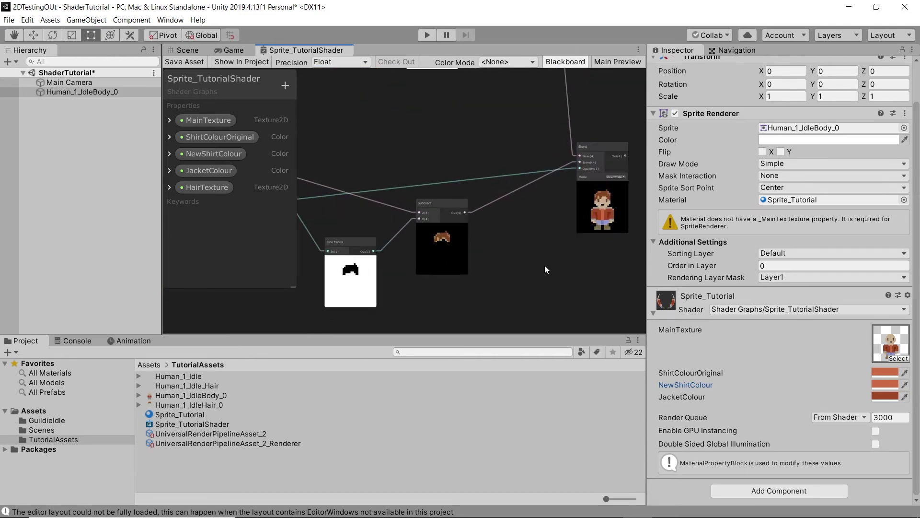
scroll(566, 212, up, 2)
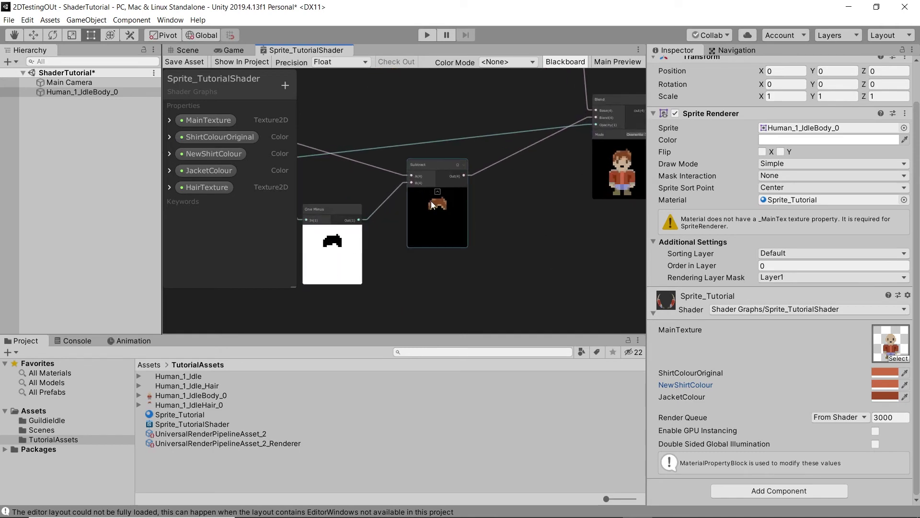
Add a Boolean property named HasHair with reference _Hair and its default value enabled.
scroll(484, 191, down, 2)
middle_drag(484, 191, 369, 259)
middle_drag(364, 128, 386, 191)
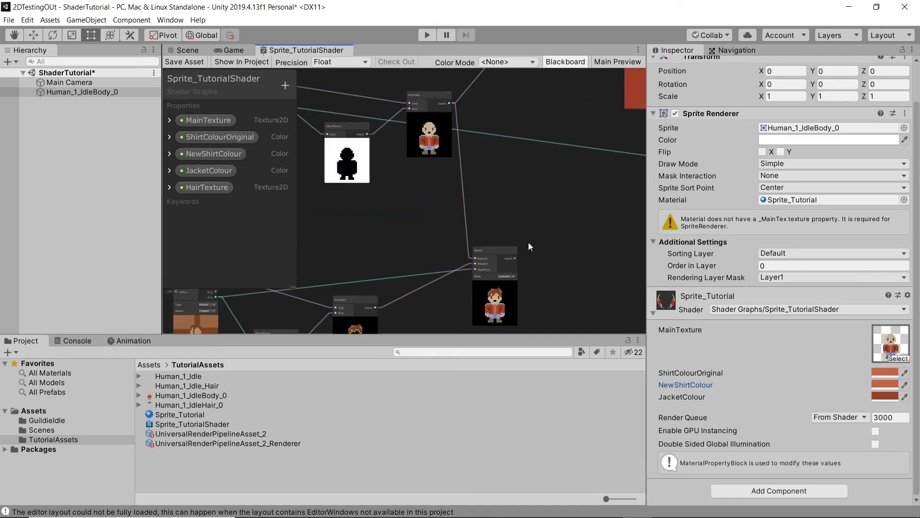
scroll(514, 257, down, 2)
middle_drag(509, 254, 455, 226)
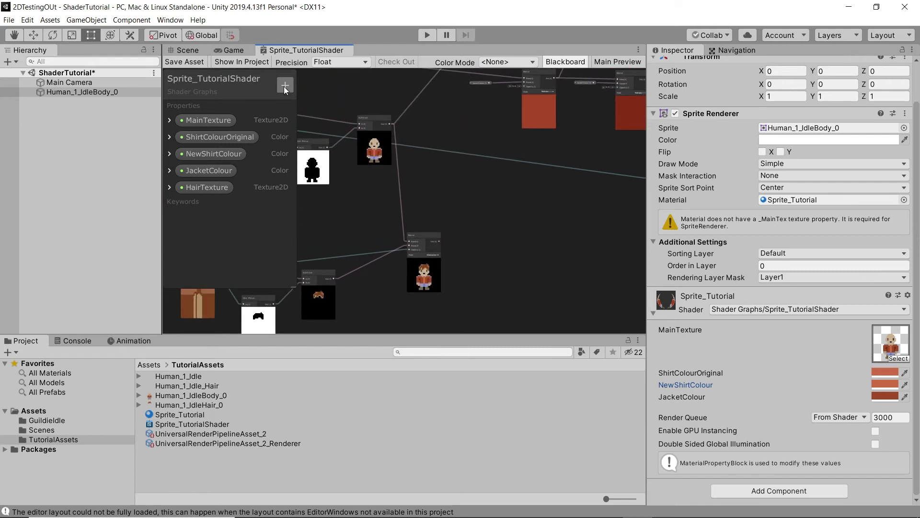
click(284, 85)
click(326, 197)
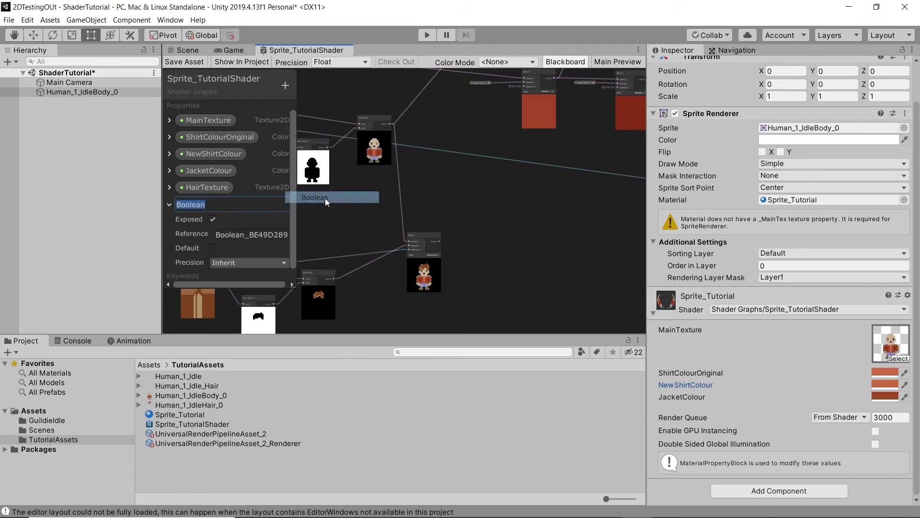
text(HasHair)
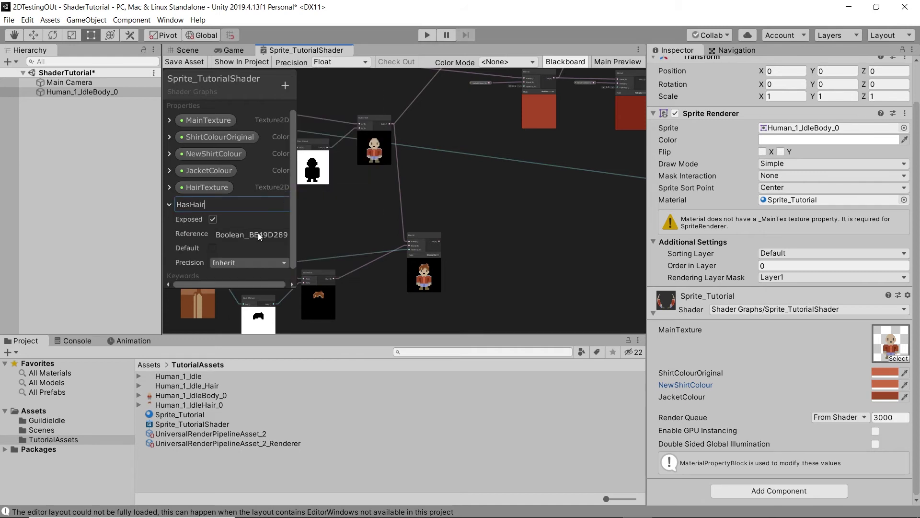
click(258, 234)
text(_Hair)
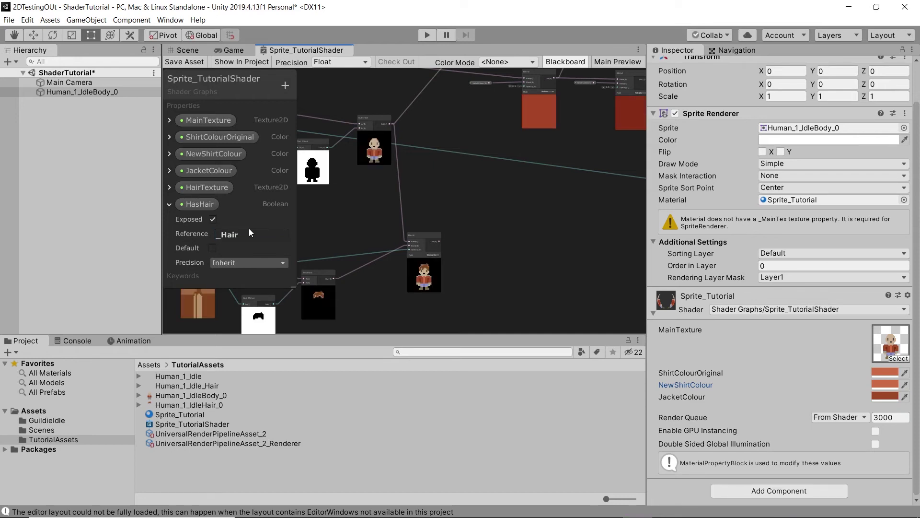
click(212, 248)
Create a Branch node in the empty graph space beside the body chain's Subtract node.
right_click(427, 166)
click(441, 172)
text(branch)
key(Return)
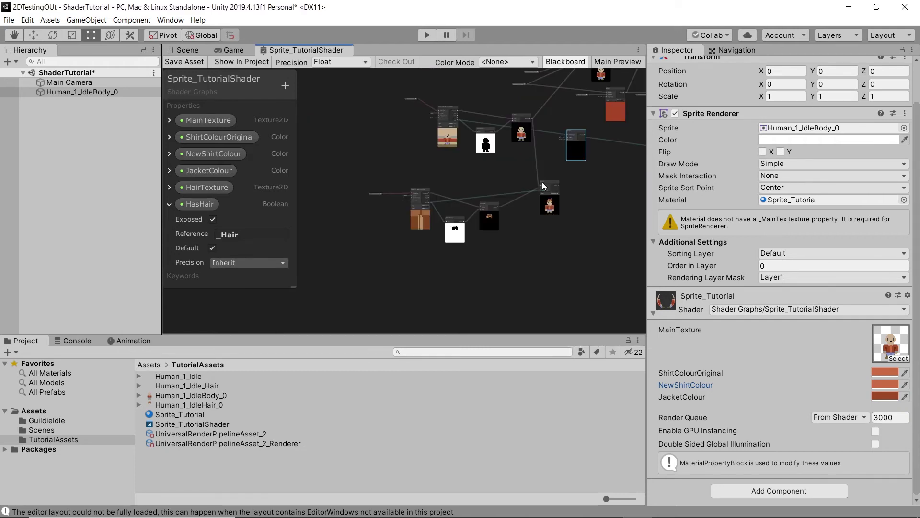
Shift the body and hair chains away from the Branch node and group the MainTexture, sampling, One Minus and Subtract nodes.
drag(550, 268, 344, 88)
drag(531, 131, 362, 139)
drag(574, 156, 445, 149)
scroll(445, 148, up, 3)
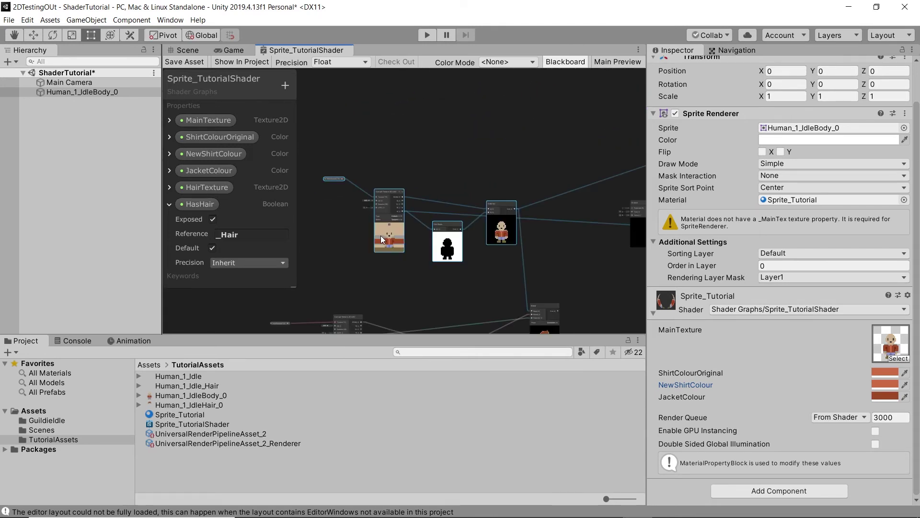
right_click(449, 256)
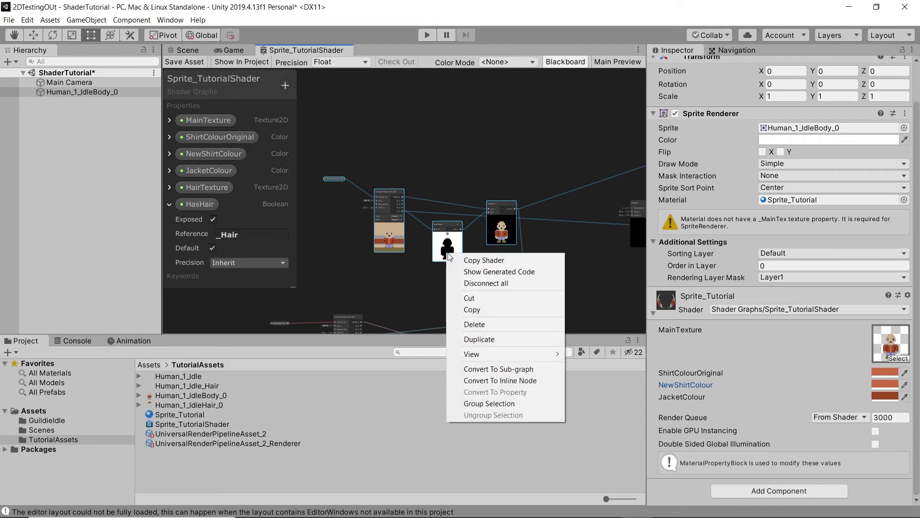
click(499, 405)
scroll(322, 169, up, 4)
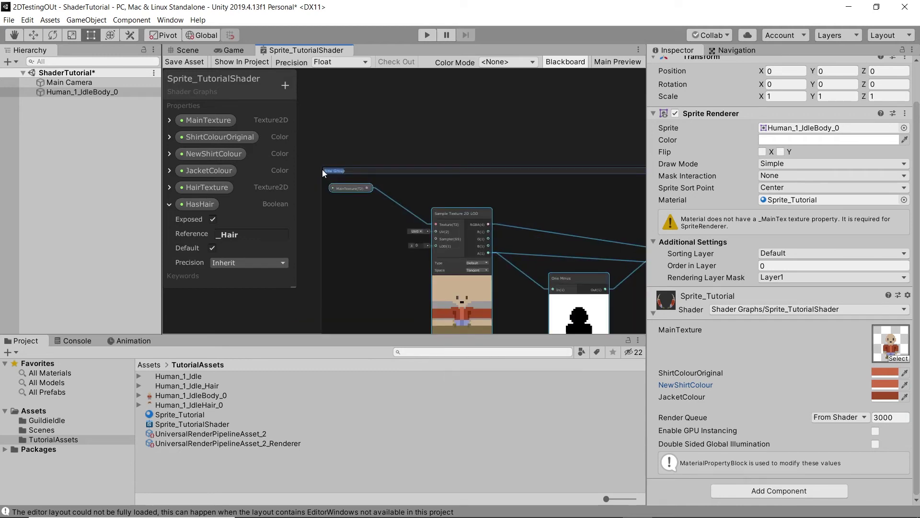
Add a HasHair property node to the graph, connect it to the Branch node's Predicate input and align it beside the node.
middle_drag(323, 169, 473, 148)
scroll(557, 142, up, 4)
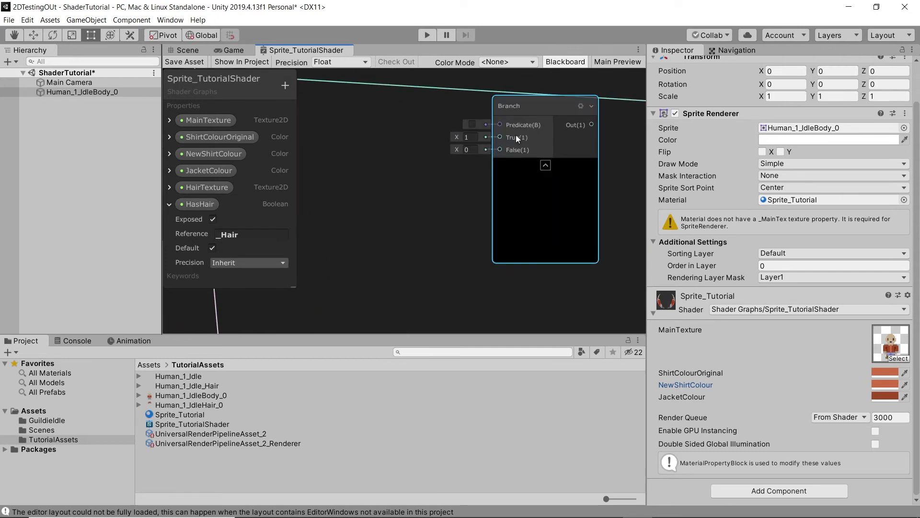
scroll(421, 136, down, 3)
middle_drag(413, 158, 443, 243)
drag(200, 209, 425, 220)
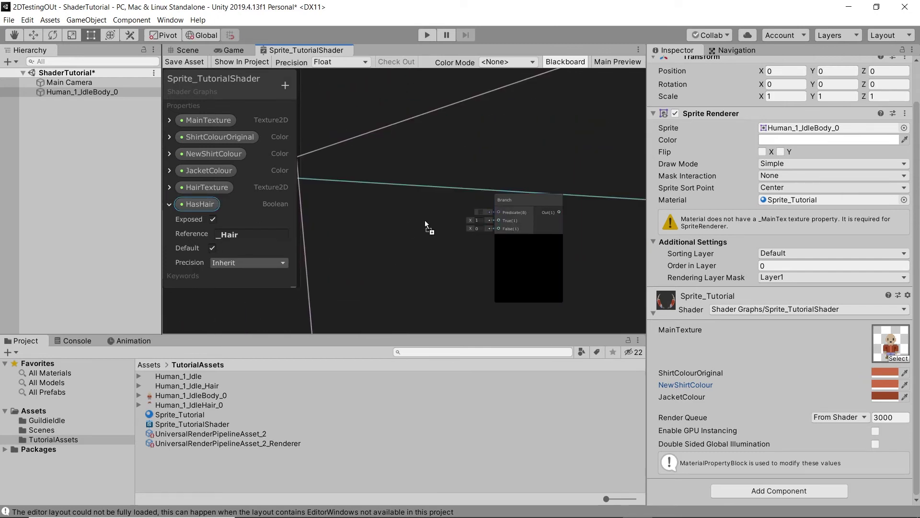
scroll(424, 220, up, 1)
drag(508, 216, 520, 209)
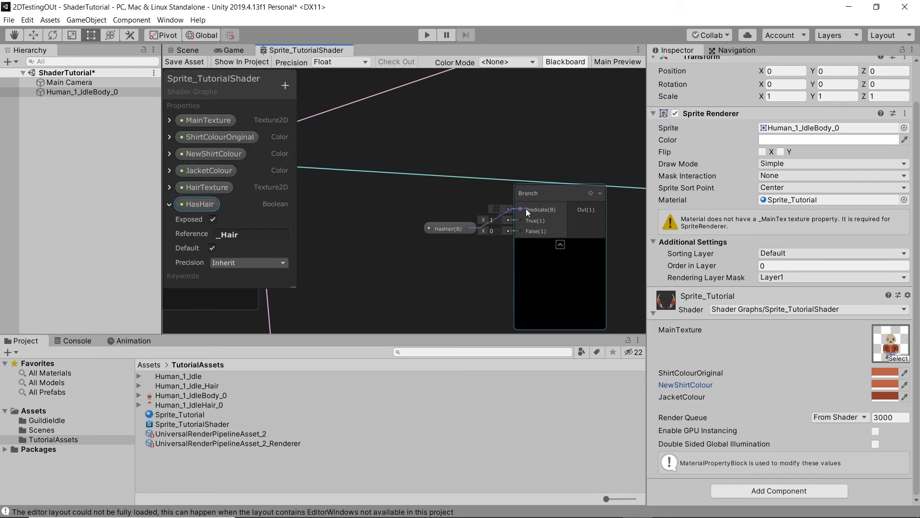
drag(448, 228, 441, 211)
Connect the hair Blend output to the Branch node's True input and the body Subtract output to its False input.
scroll(453, 219, down, 3)
scroll(439, 236, down, 1)
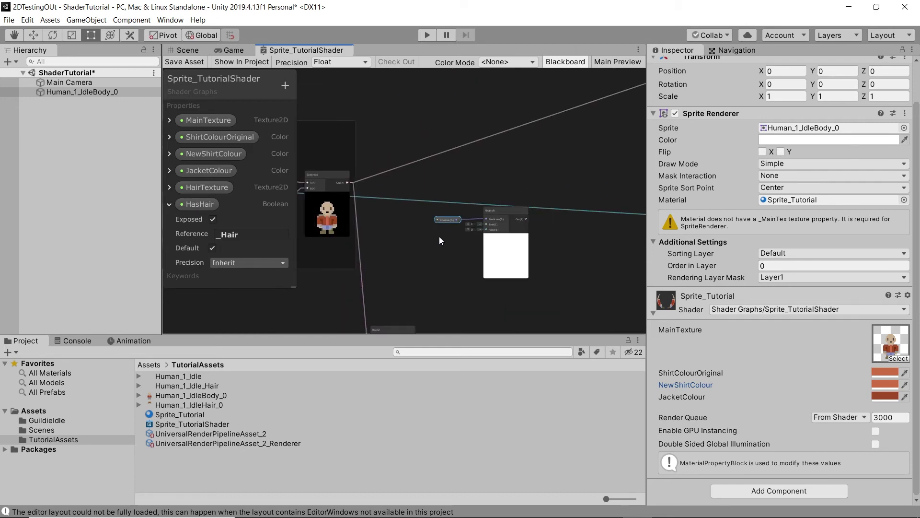
middle_drag(396, 235, 376, 197)
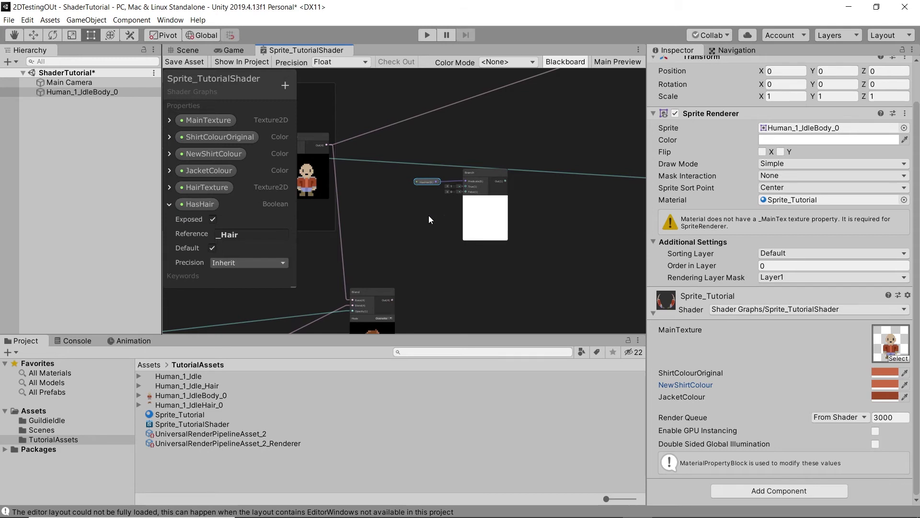
scroll(429, 218, up, 1)
scroll(398, 275, up, 1)
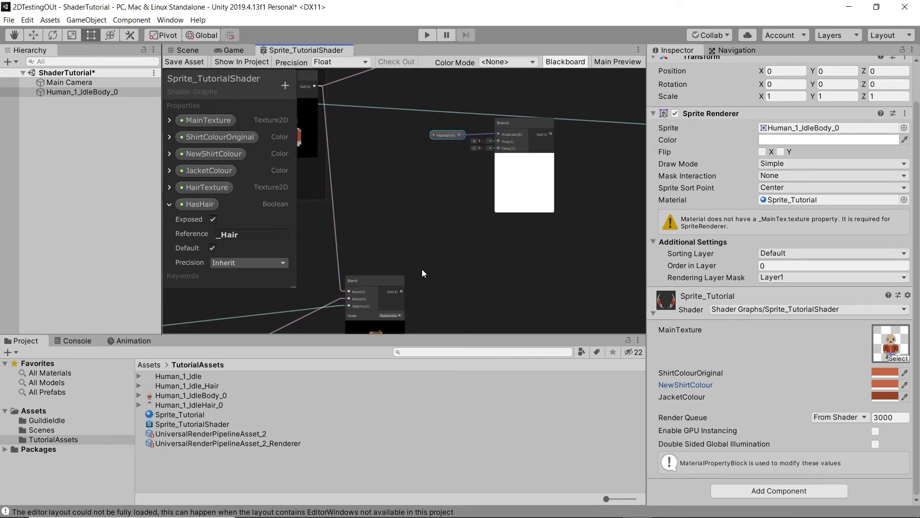
scroll(402, 267, down, 1)
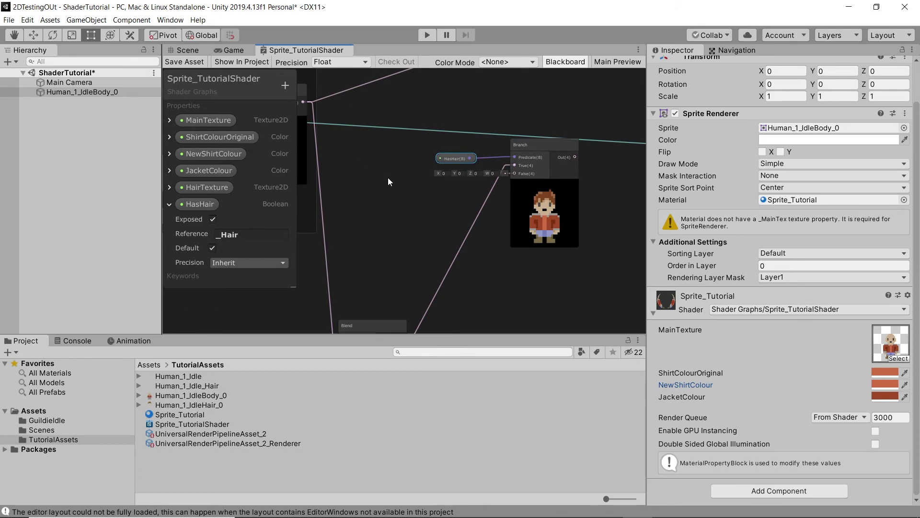
middle_drag(388, 177, 445, 198)
scroll(514, 150, down, 1)
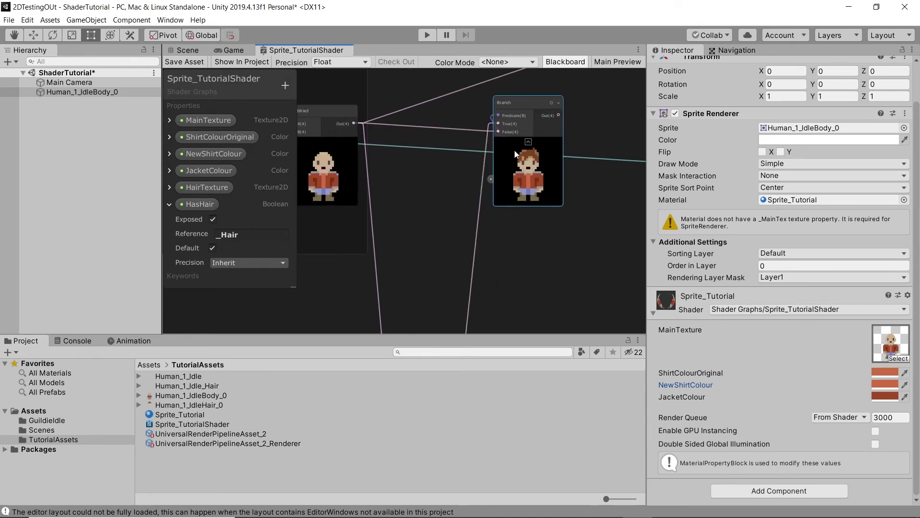
Connect the Branch output to the In input of the first Replace Color node in the recolouring chain.
scroll(442, 303, down, 1)
scroll(509, 228, down, 1)
scroll(461, 238, down, 1)
scroll(398, 249, down, 1)
middle_drag(613, 167, 569, 170)
scroll(570, 211, down, 3)
middle_drag(569, 230, 452, 236)
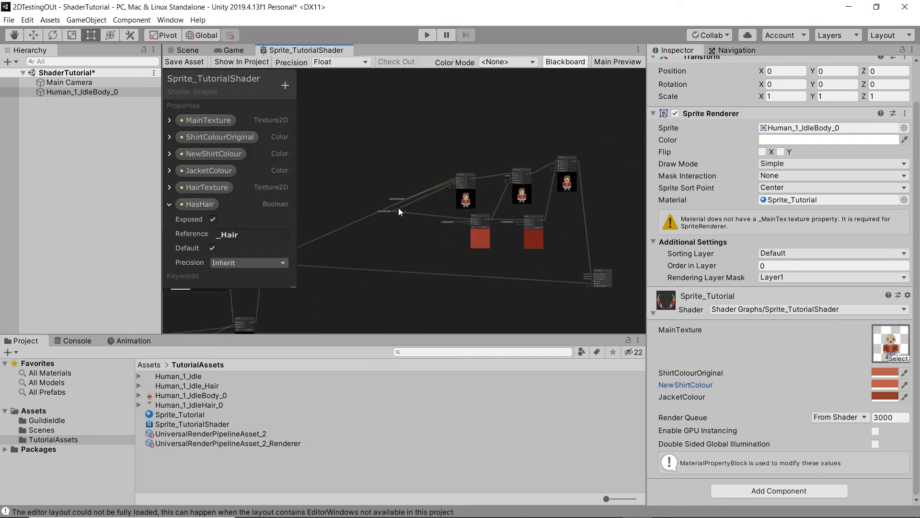
scroll(409, 209, up, 2)
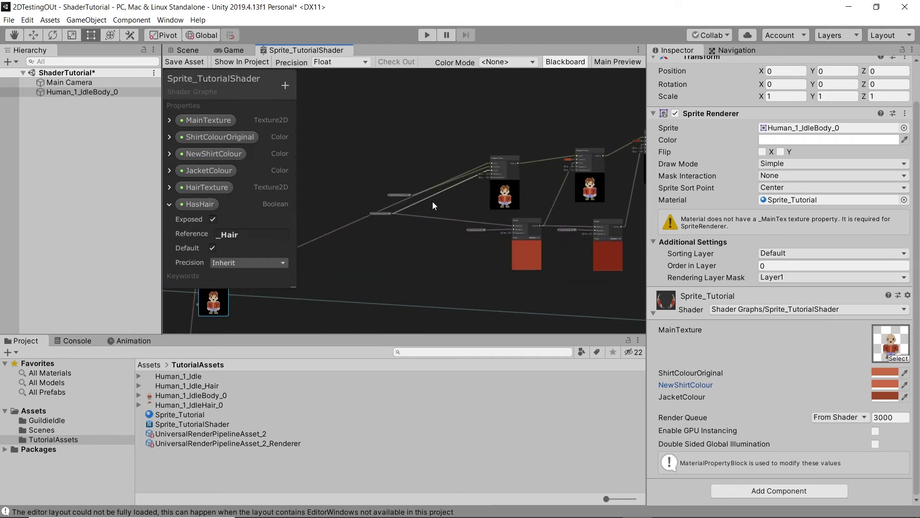
Switch the HasHair property's default off and back on to compare the character previews.
click(212, 248)
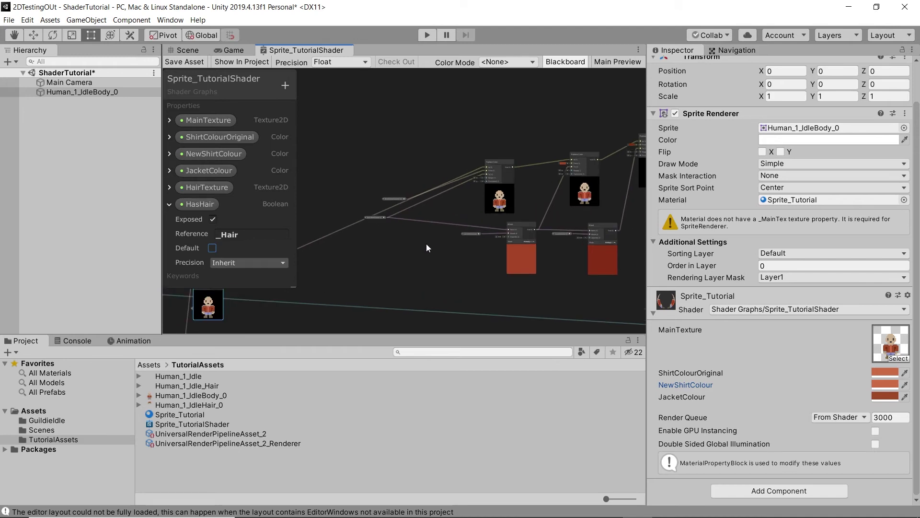
middle_drag(427, 244, 508, 214)
click(213, 248)
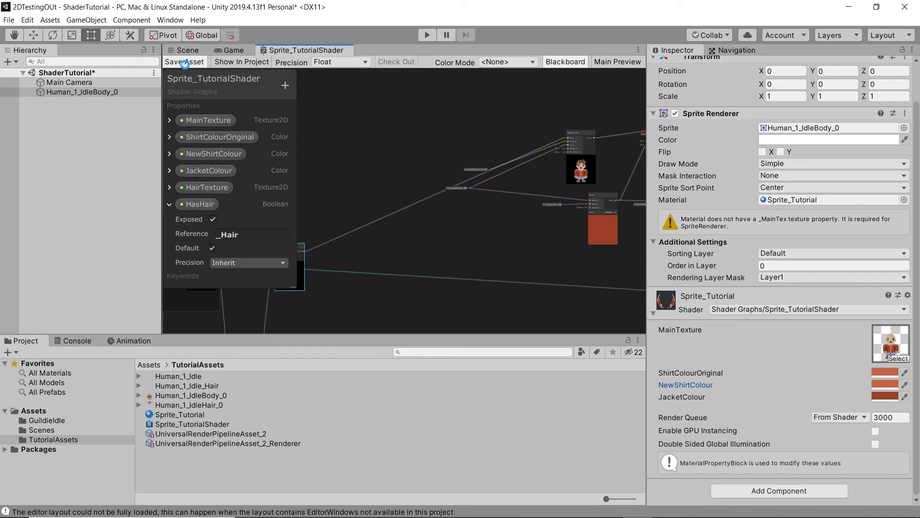
Save the shader asset and check the character in the Main Preview before hiding it again.
click(610, 62)
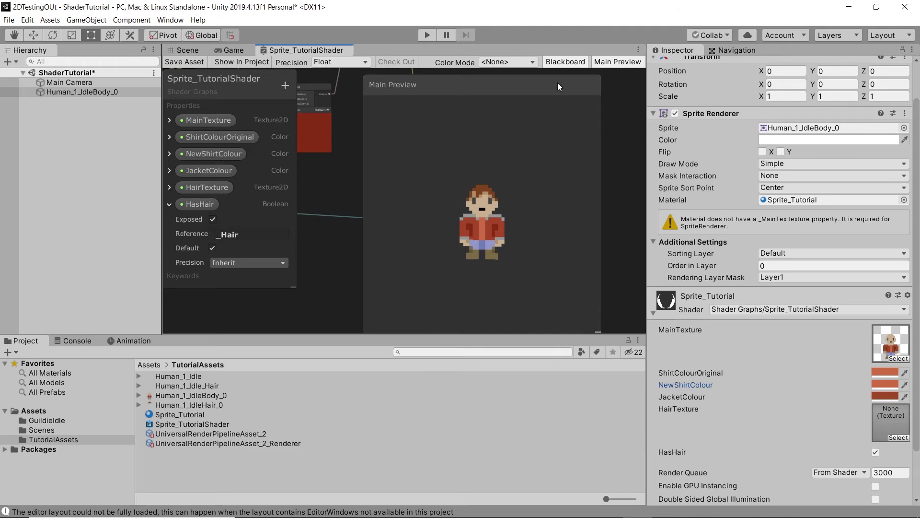
click(617, 62)
Reposition the Branch node and place the HasHair node above its incoming connections, beside the Predicate input.
middle_drag(330, 165, 609, 176)
middle_drag(299, 201, 643, 207)
scroll(471, 157, up, 3)
drag(440, 204, 490, 210)
drag(398, 212, 397, 154)
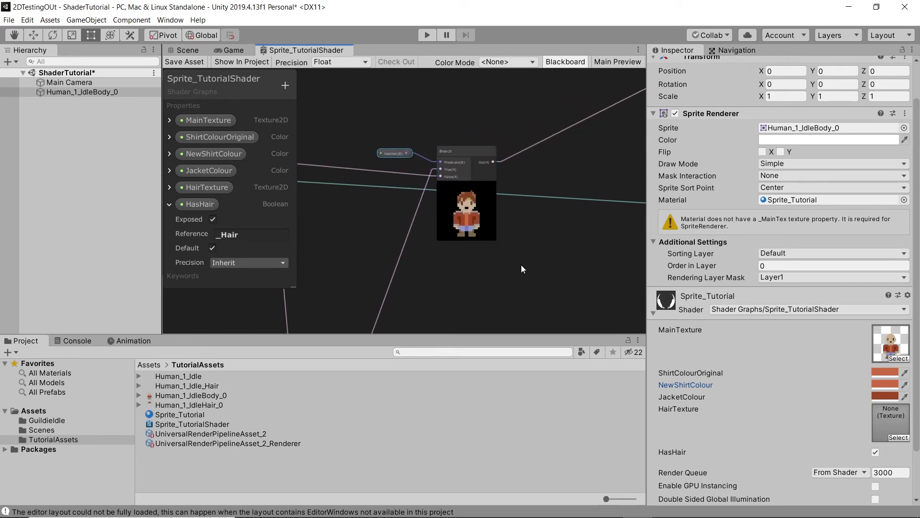
Split the Branch output and connect the Split node's A channel to the master node's alpha input.
scroll(522, 265, down, 3)
middle_drag(522, 265, 466, 142)
scroll(398, 211, up, 2)
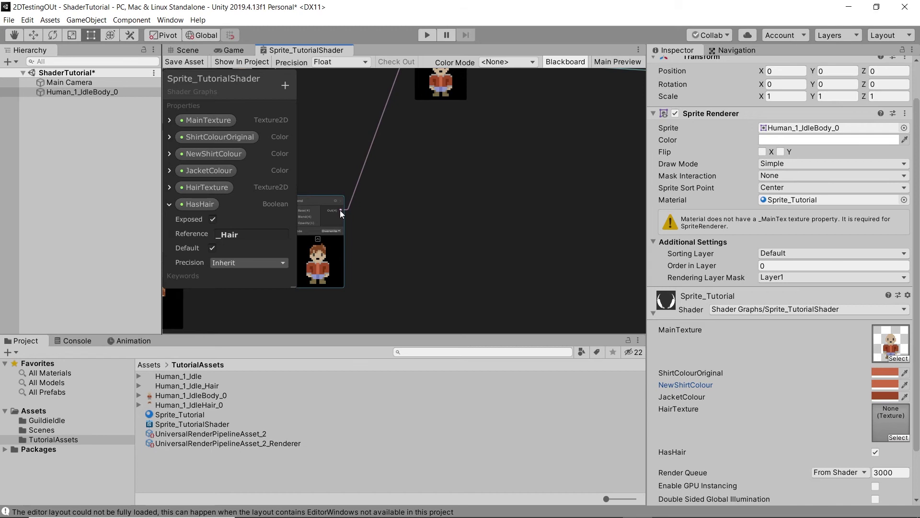
middle_drag(341, 210, 392, 174)
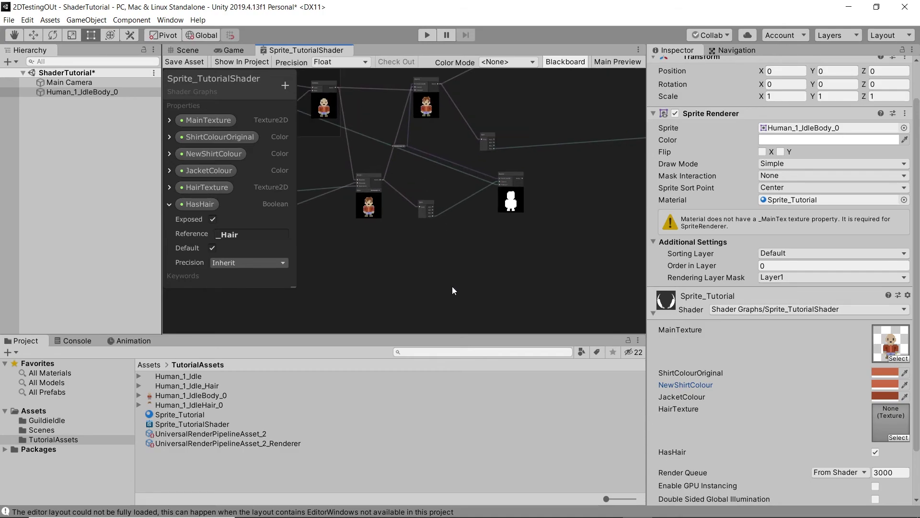
middle_drag(437, 164, 509, 198)
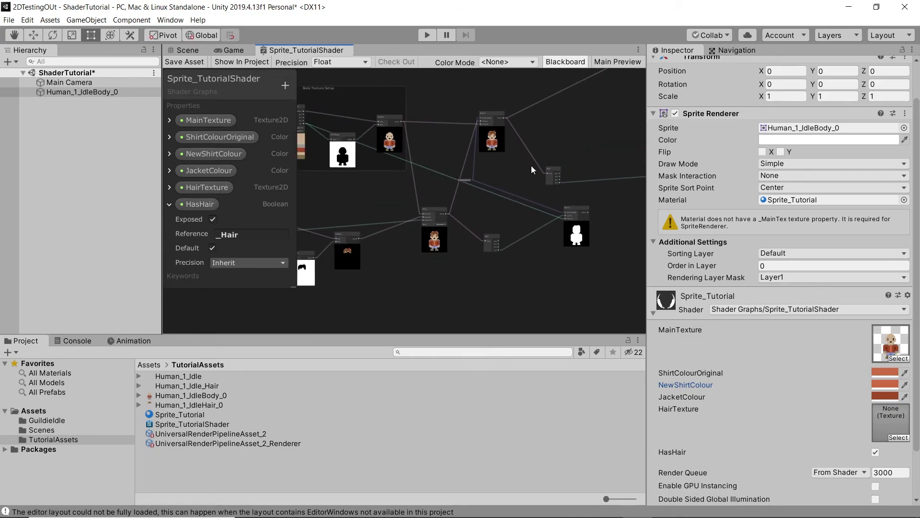
Delete the second Branch node and the Split node that feeds it from the hair Blend.
scroll(530, 168, up, 2)
drag(610, 292, 476, 232)
key(Delete)
Move the HasHair node back beside the remaining Branch and lower the master node in the graph.
scroll(458, 185, up, 3)
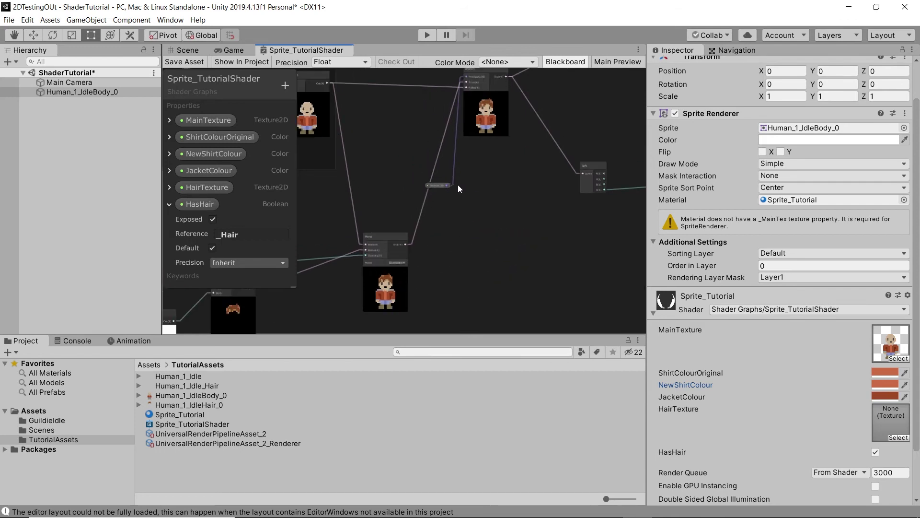
drag(427, 185, 386, 97)
middle_drag(484, 125, 416, 188)
scroll(479, 242, down, 4)
scroll(479, 242, up, 5)
middle_drag(486, 292, 383, 198)
scroll(441, 200, down, 4)
scroll(514, 180, down, 4)
middle_drag(633, 157, 417, 201)
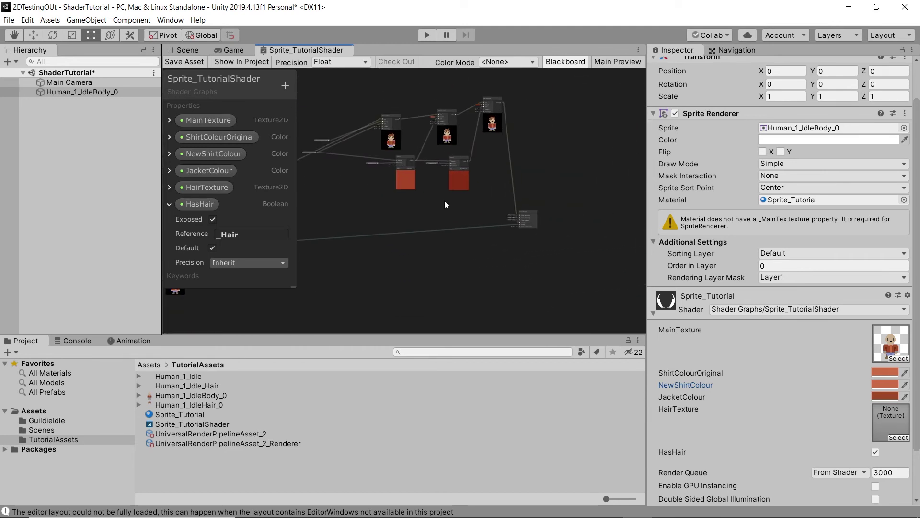
drag(537, 229, 539, 248)
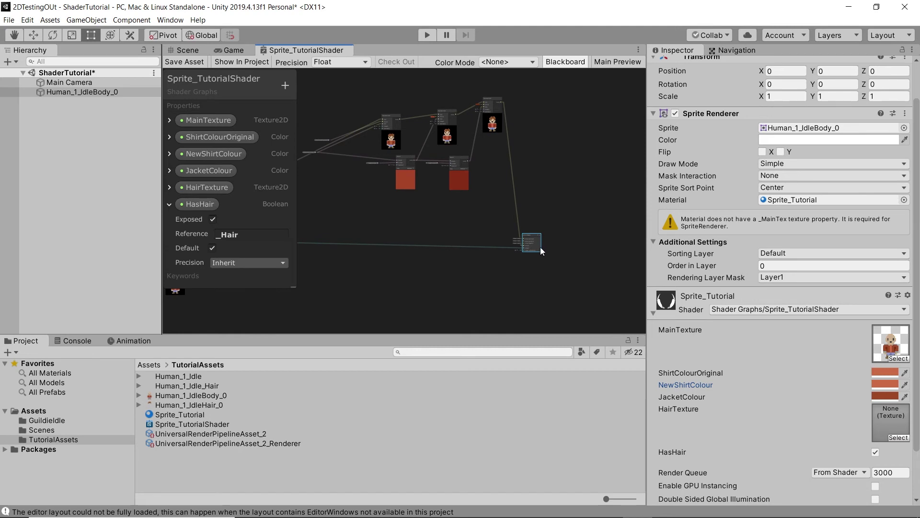
Select the Replace Color and Blend recolouring nodes together and move them closer to the Branch node.
middle_drag(378, 182, 519, 170)
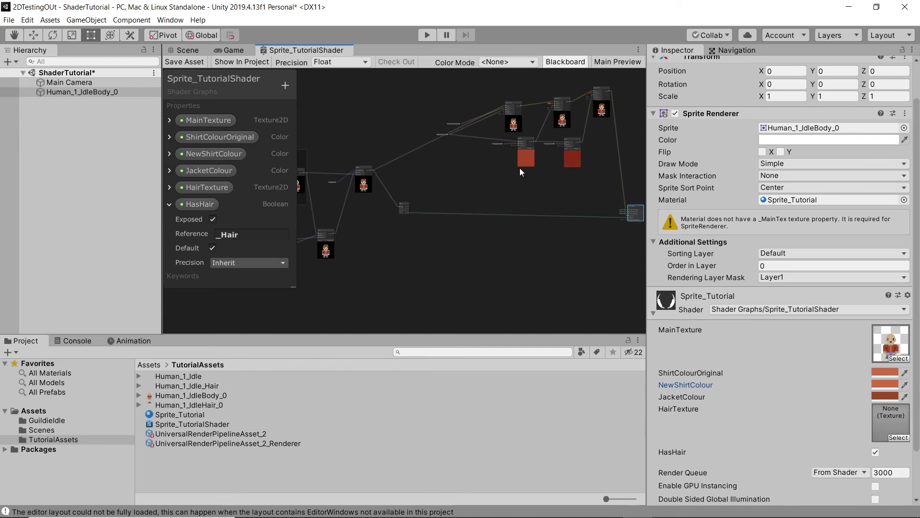
scroll(522, 173, up, 3)
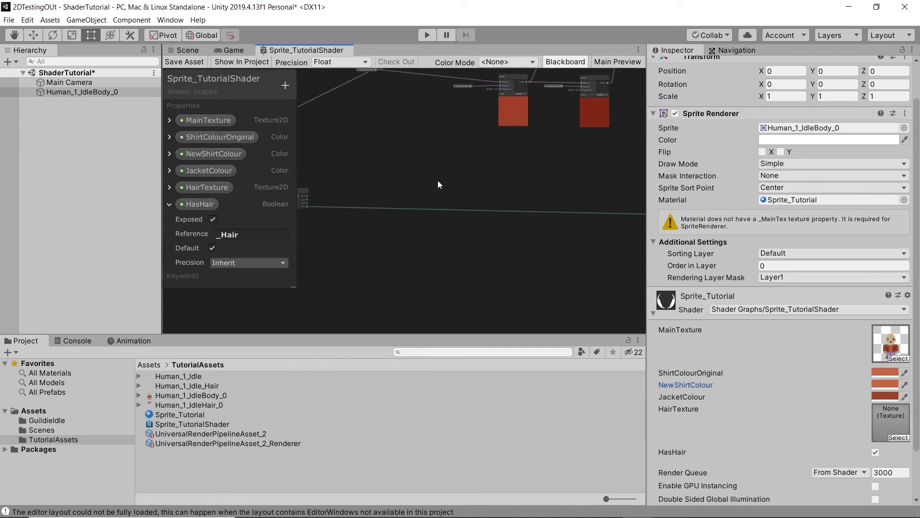
middle_drag(438, 180, 536, 212)
middle_drag(418, 281, 433, 264)
scroll(433, 263, up, 2)
scroll(502, 177, down, 5)
middle_drag(506, 126, 434, 209)
scroll(508, 243, up, 2)
scroll(508, 243, down, 2)
scroll(398, 195, down, 2)
drag(564, 235, 399, 136)
drag(488, 229, 391, 216)
click(464, 207)
Collapse the HasHair property's settings and add a Color property named HairColour.
scroll(459, 211, up, 2)
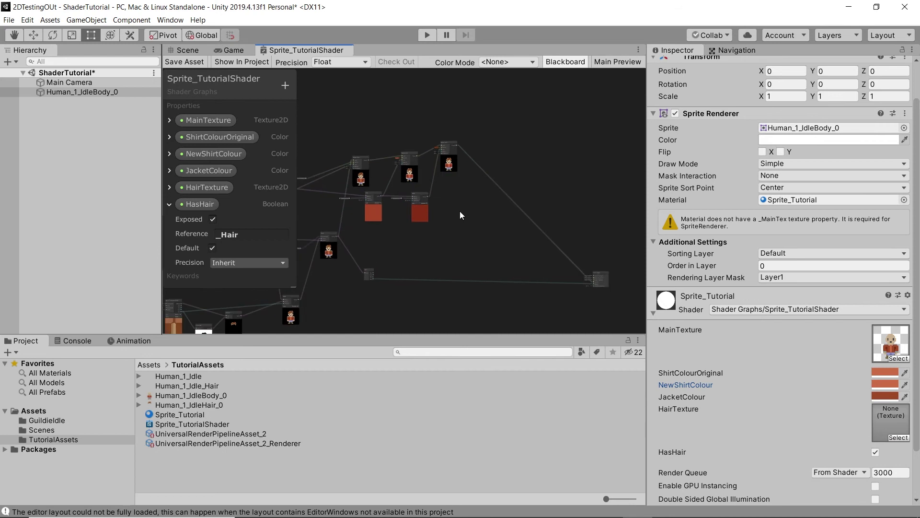
scroll(404, 177, up, 3)
middle_drag(525, 145, 552, 143)
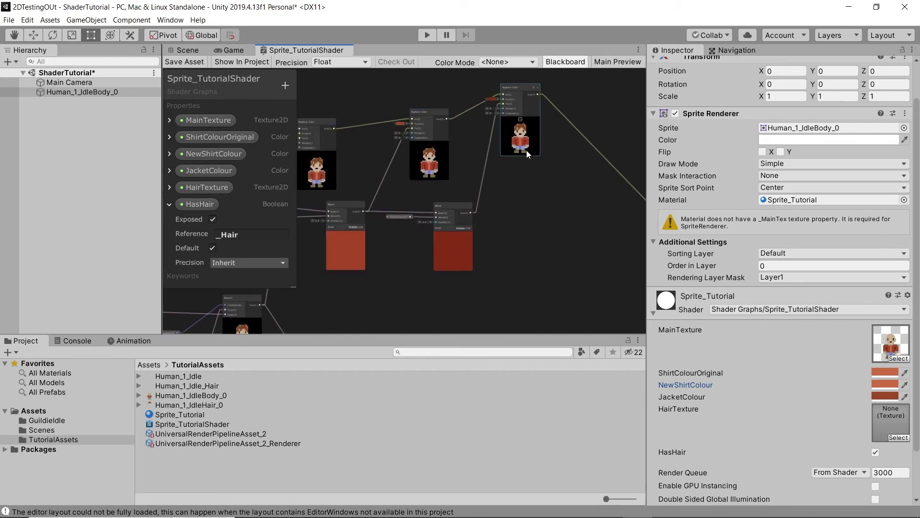
click(167, 207)
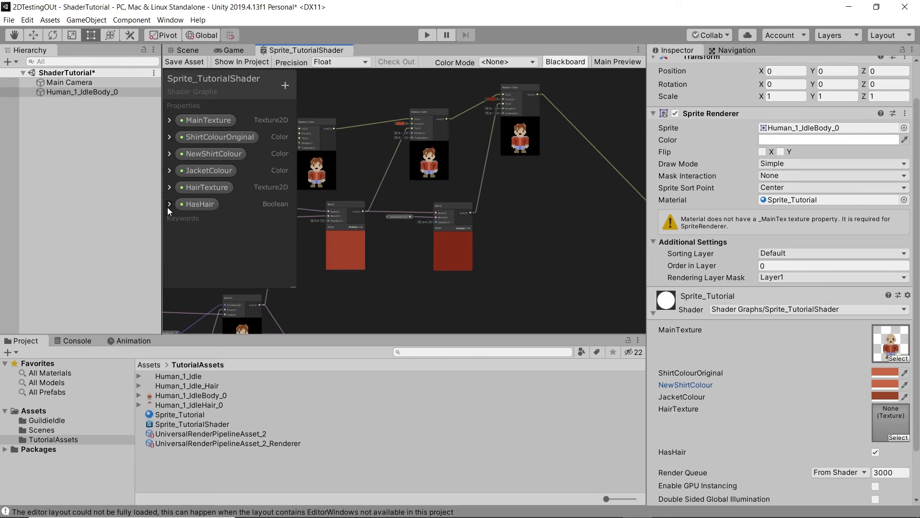
scroll(404, 216, up, 1)
middle_drag(513, 218, 599, 219)
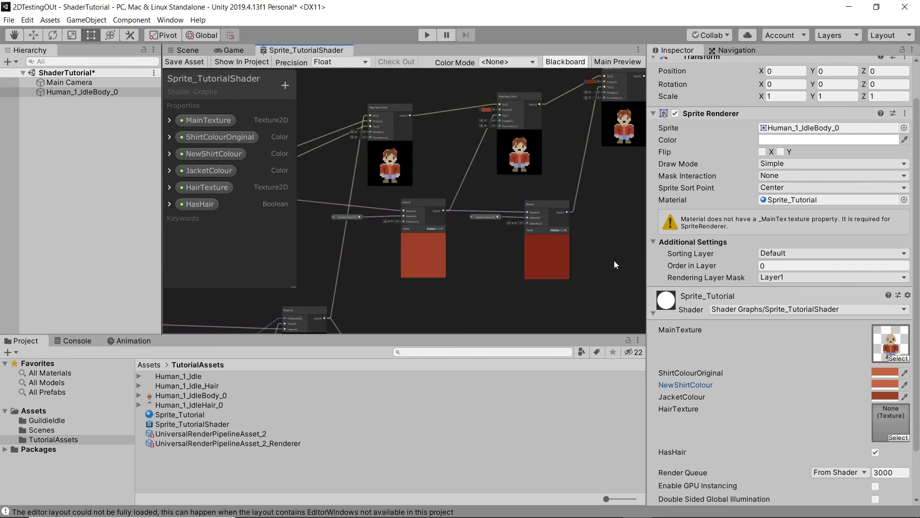
middle_drag(583, 309, 518, 286)
drag(442, 150, 443, 152)
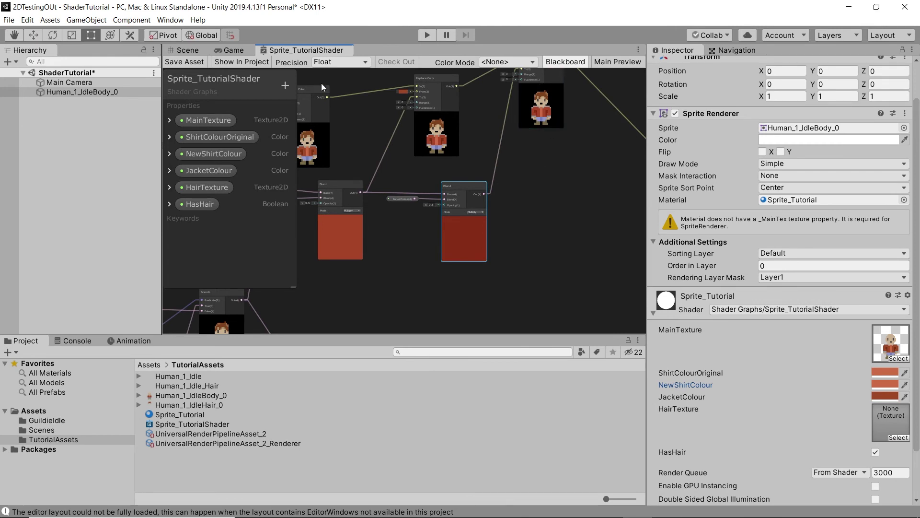
click(284, 87)
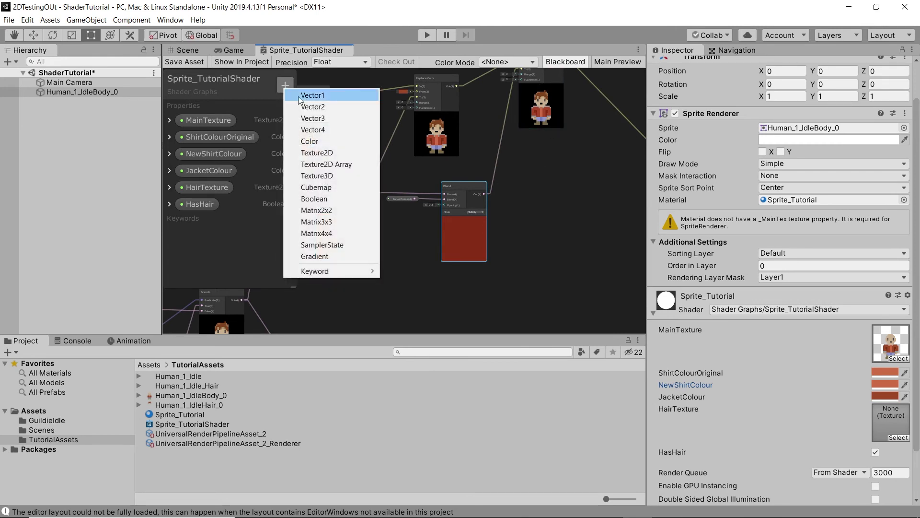
click(336, 139)
text(HairColour)
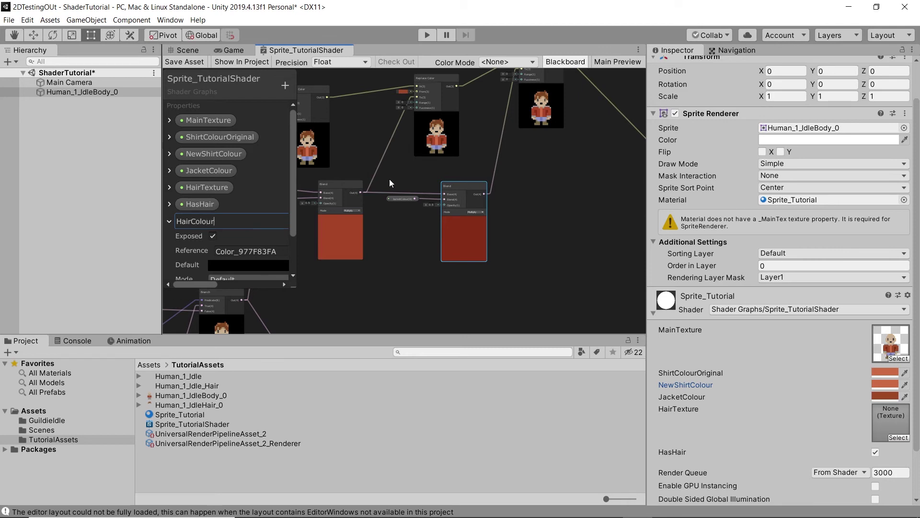
key(Return)
Create a Replace Color node from the last Replace Color node's output, connected to its In input.
scroll(514, 241, down, 4)
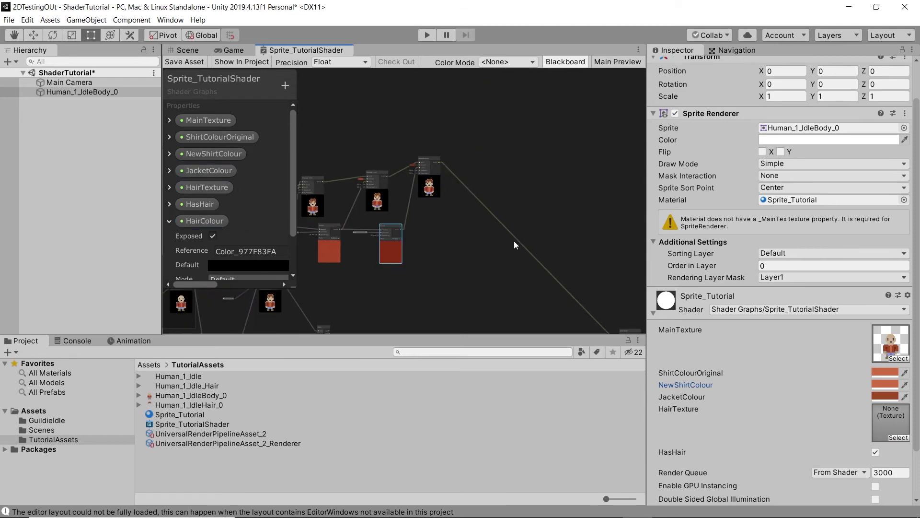
middle_drag(548, 215, 534, 305)
scroll(511, 287, up, 4)
middle_drag(480, 259, 418, 269)
scroll(379, 115, up, 3)
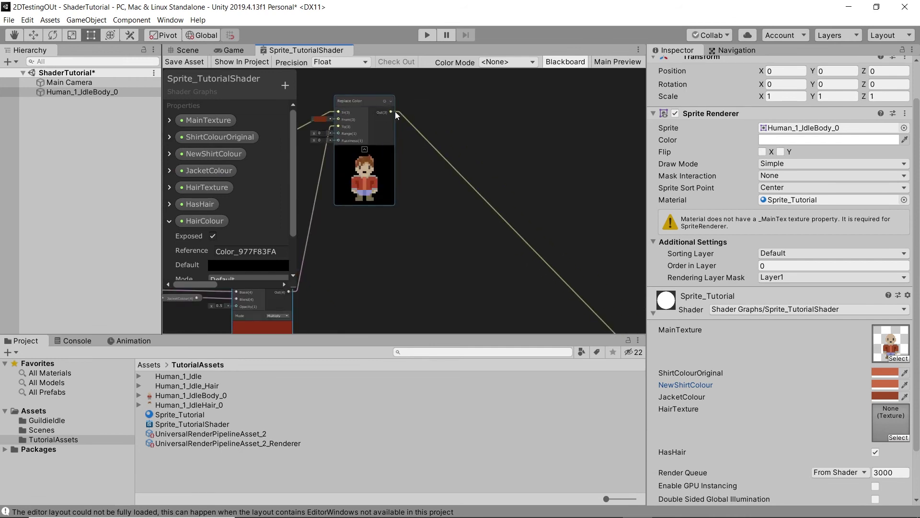
drag(396, 116, 471, 186)
text(replace)
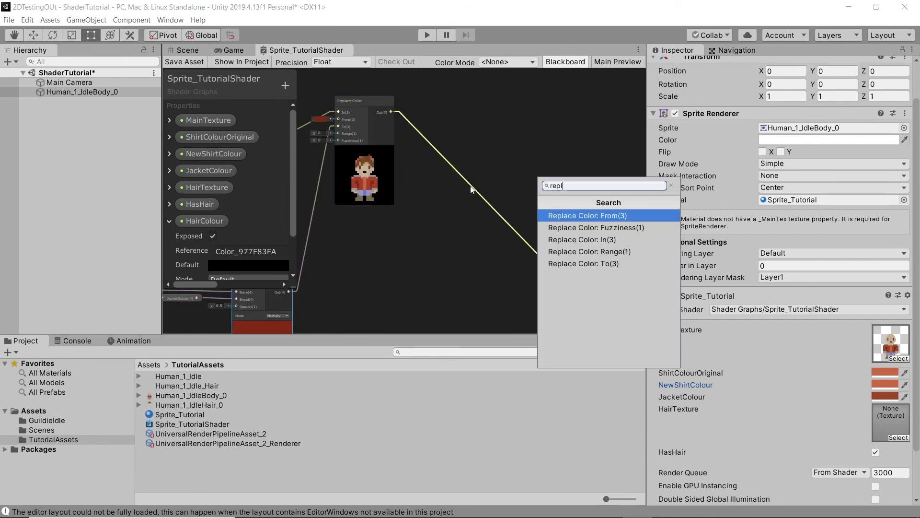
key(Down)
key(Down)
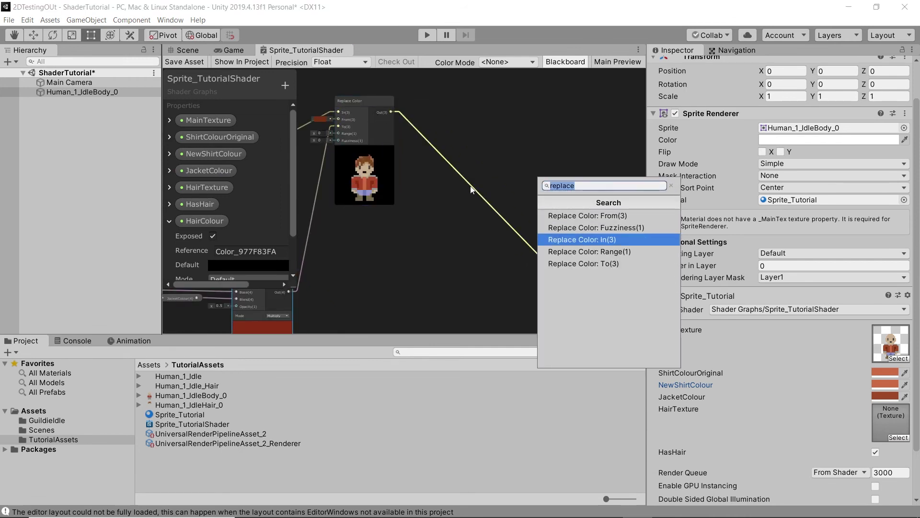
key(Return)
Set the new Replace Color node's From colour to hair brown 7D441E by sampling the character preview.
scroll(462, 245, up, 5)
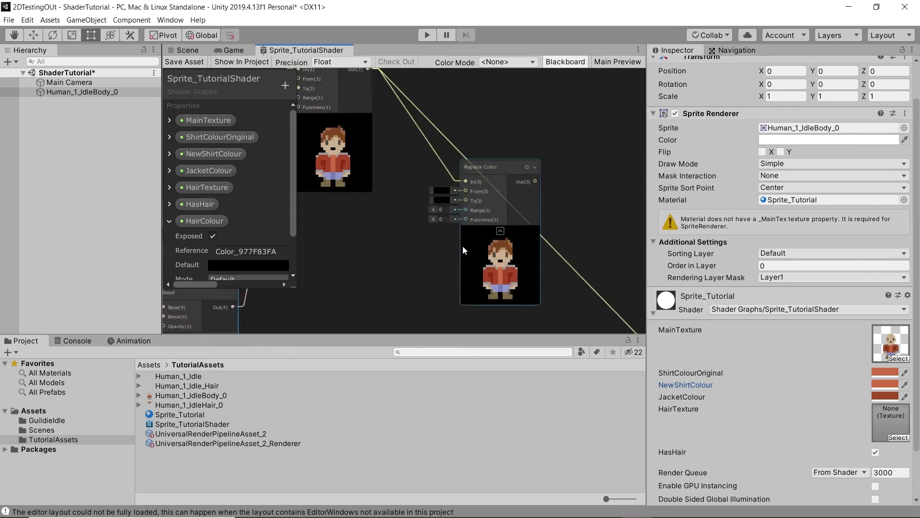
click(430, 172)
click(601, 217)
click(510, 240)
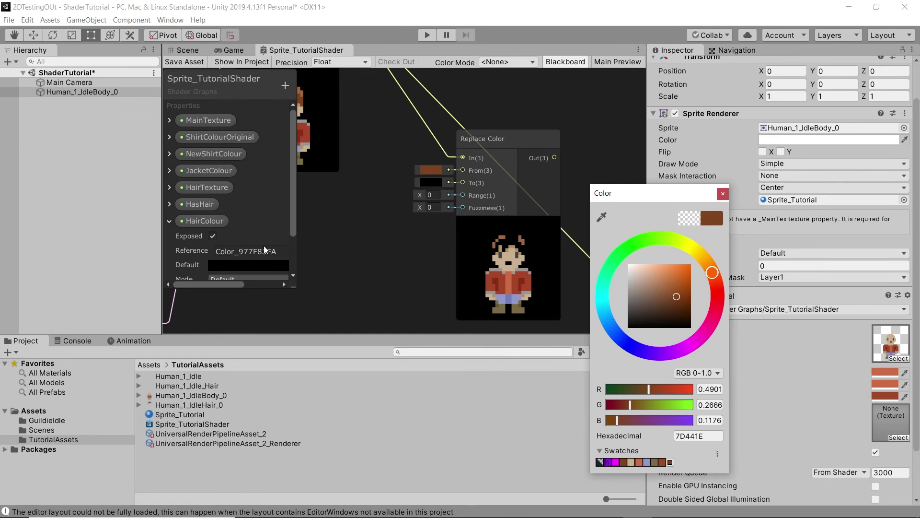
Set the HairColour property's default colour to the brown swatch 7D441E.
click(249, 266)
click(249, 266)
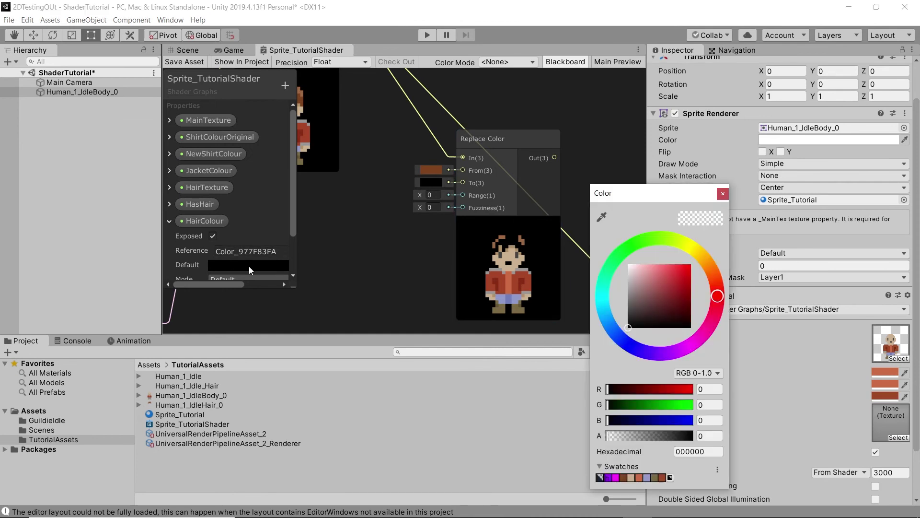
click(624, 476)
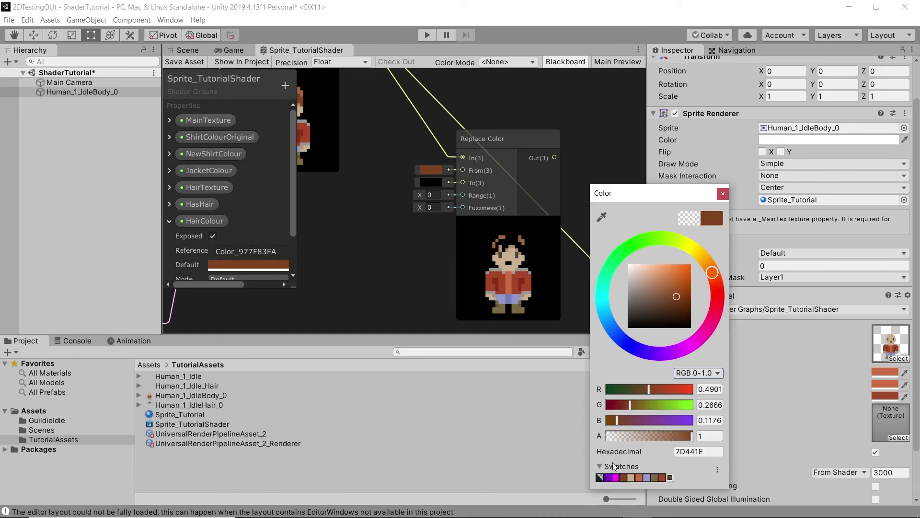
Add a HairColour property node to the graph and connect it to the new Replace Color node's To input.
drag(205, 221, 461, 183)
scroll(450, 265, down, 3)
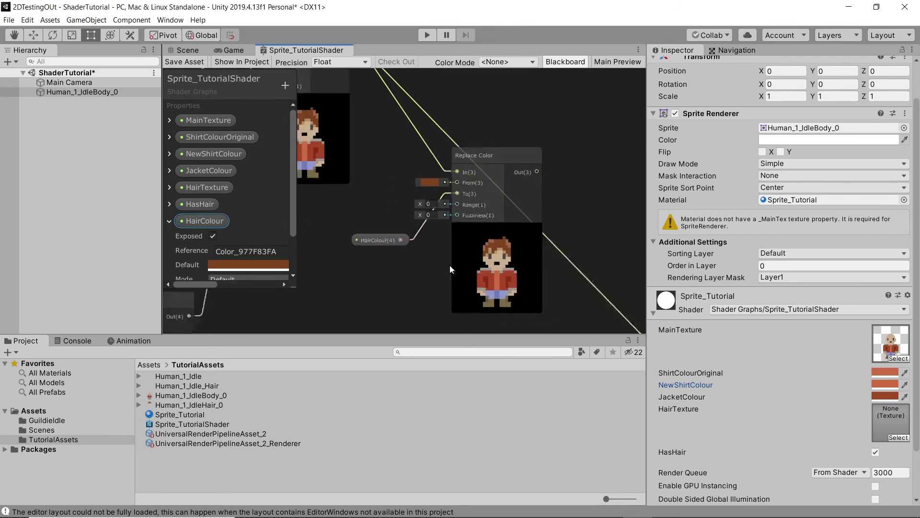
Try a dark purple default for the HairColour property to test the hair replacement, and cancel the change.
middle_drag(479, 225, 475, 215)
click(267, 265)
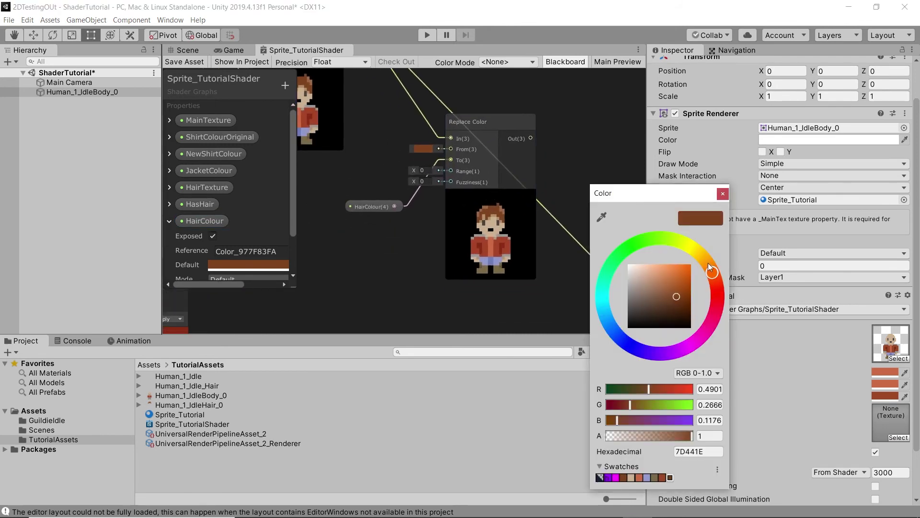
drag(719, 299, 635, 365)
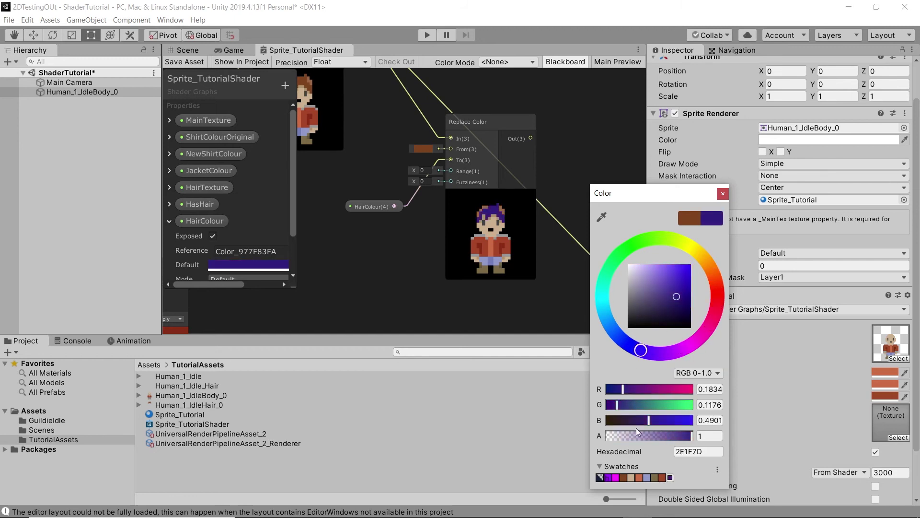
key(Escape)
Reposition the hair Replace Color node and create an Add node from HairColour, connected to the Add node's B input.
scroll(447, 226, down, 4)
middle_drag(461, 243, 408, 229)
middle_drag(357, 192, 308, 158)
middle_drag(414, 157, 449, 188)
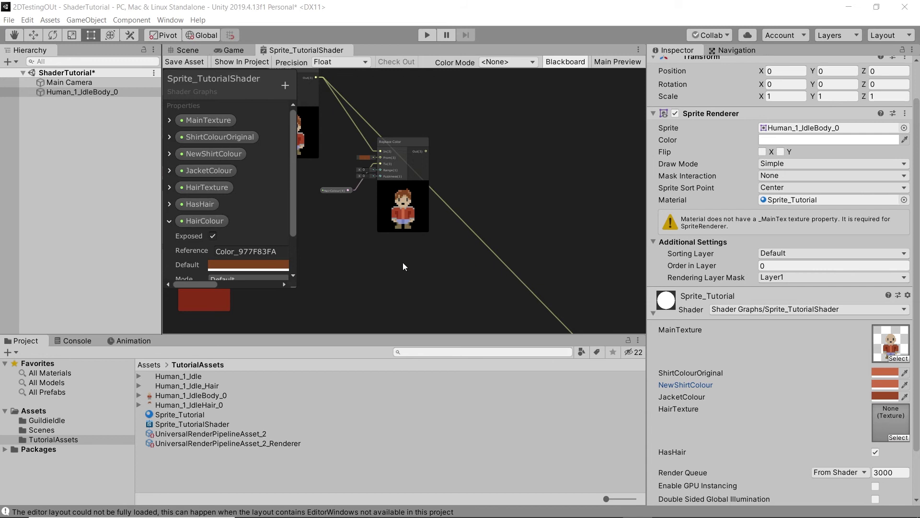
scroll(424, 260, up, 2)
drag(422, 189, 444, 167)
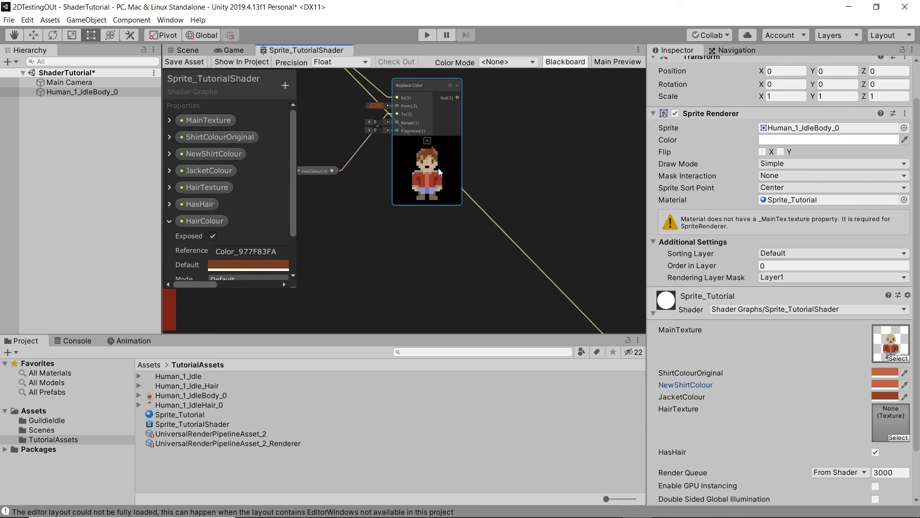
drag(332, 172, 363, 251)
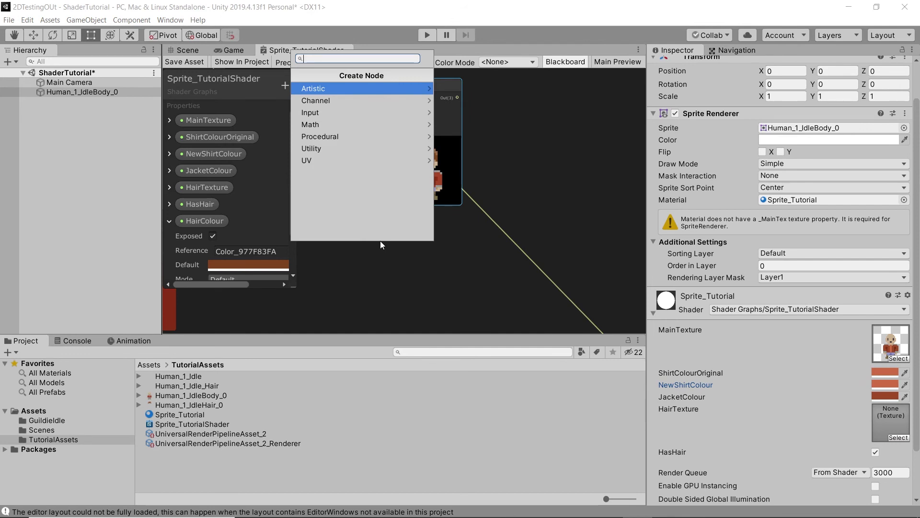
text(add)
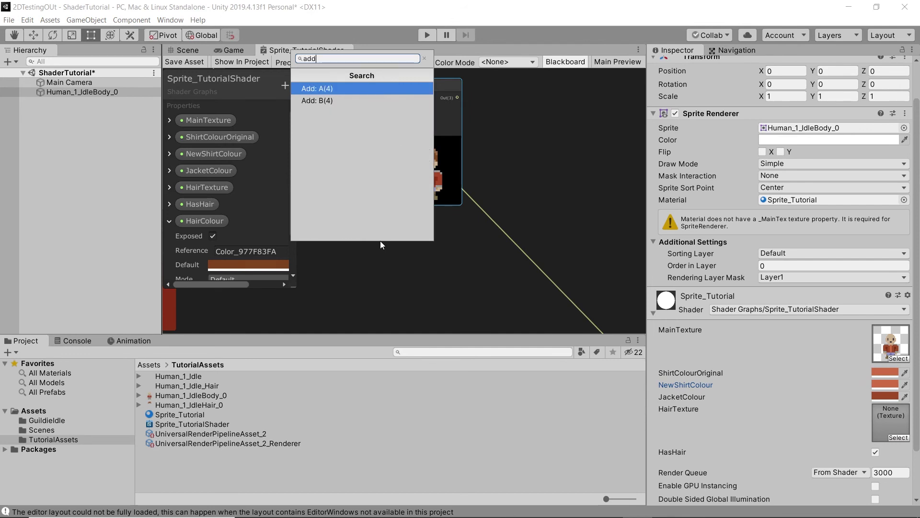
key(Down)
key(Return)
Set the Add node's A input to 1 for X, Y, Z and W.
middle_drag(381, 240, 558, 220)
scroll(497, 226, up, 3)
click(463, 237)
drag(463, 236, 453, 237)
scroll(522, 263, down, 3)
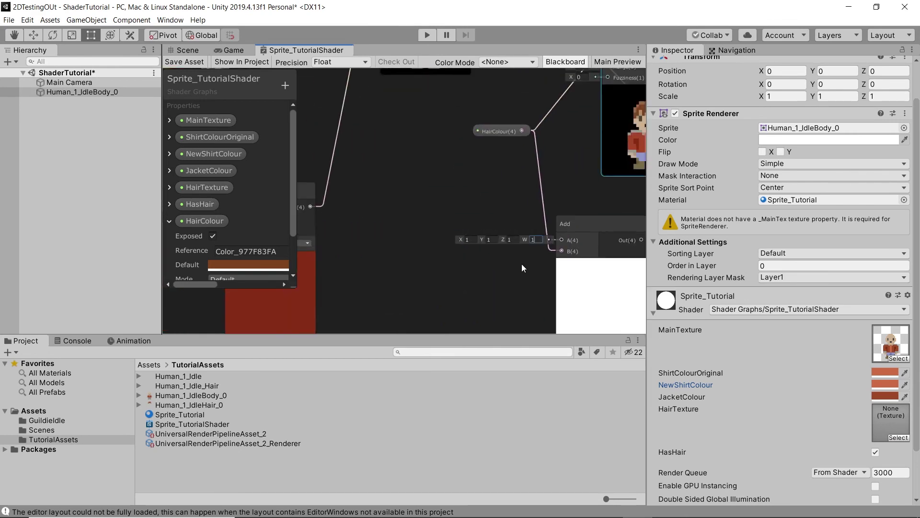
Create a Blend node with the Add node's output in its Blend input and HairColour in its Base input.
middle_drag(500, 249, 364, 151)
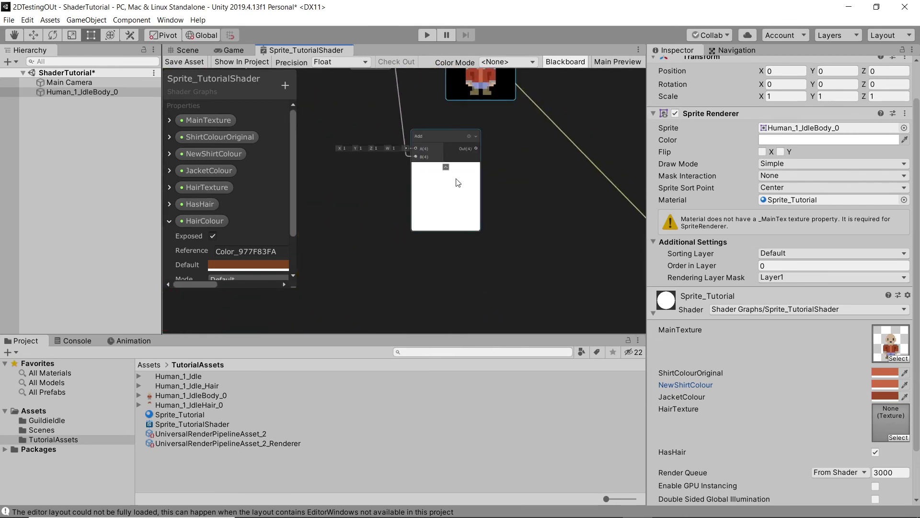
scroll(459, 182, up, 4)
scroll(476, 180, down, 3)
middle_drag(525, 156, 432, 214)
drag(401, 191, 418, 159)
text(blend)
key(Down)
key(Return)
click(362, 279)
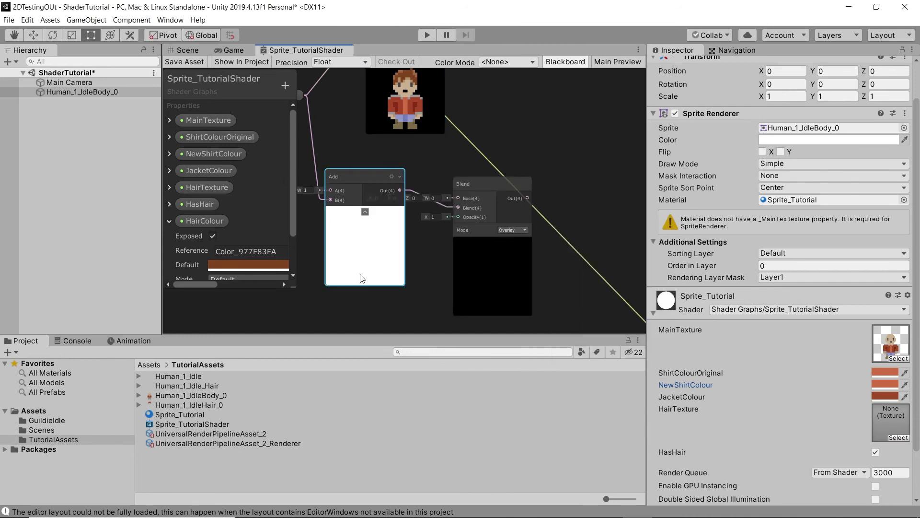
drag(362, 279, 366, 342)
middle_drag(315, 111, 364, 133)
drag(347, 107, 507, 208)
Lower the new Blend node's opacity to about 0.14 and set its mode to Linear Dodge.
middle_drag(587, 209, 533, 170)
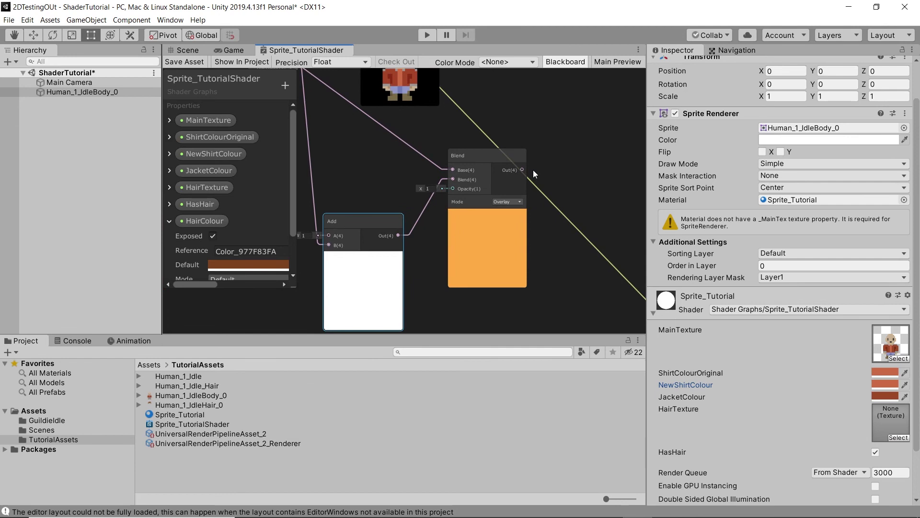
scroll(504, 221, up, 2)
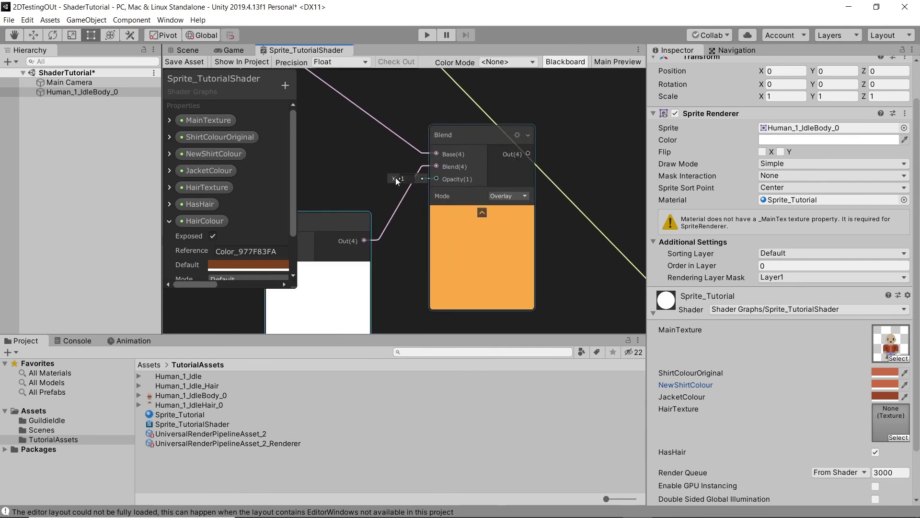
drag(395, 177, 378, 179)
click(497, 196)
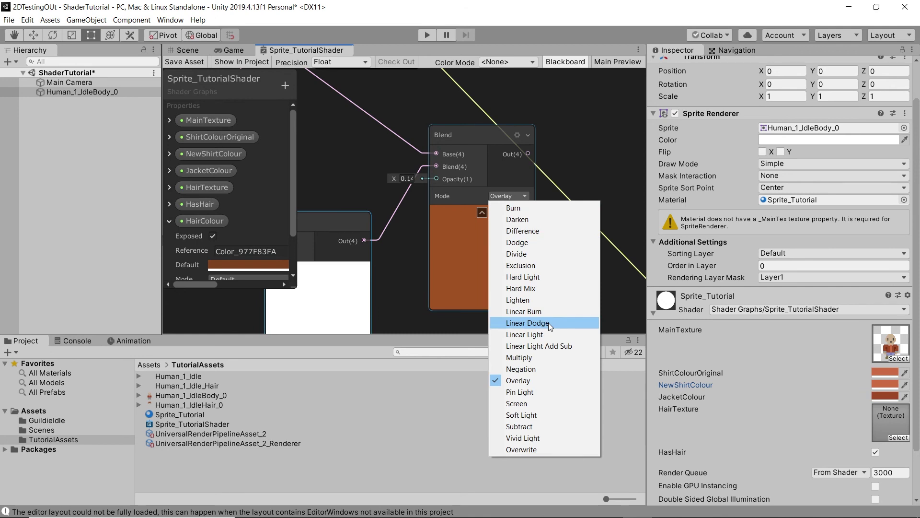
click(528, 323)
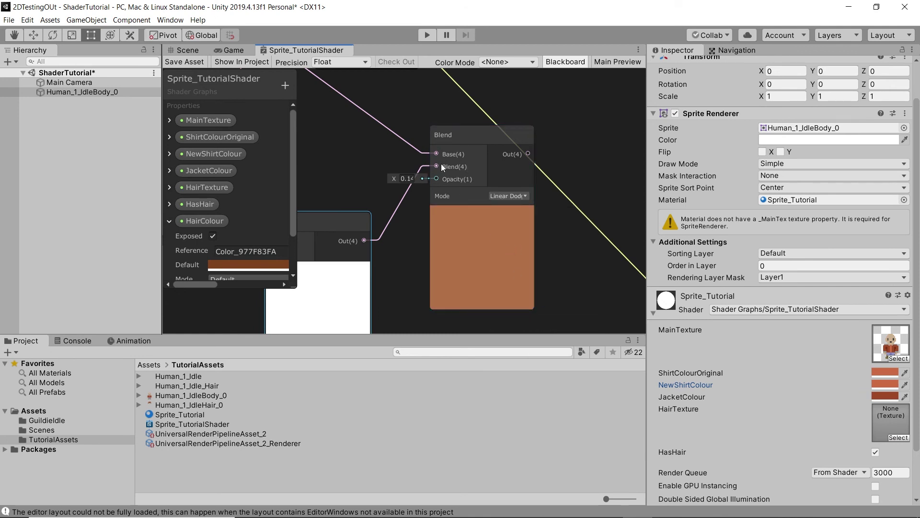
Create another Replace Color node from the hair Replace Color node's output, connected to its In input.
scroll(467, 165, down, 5)
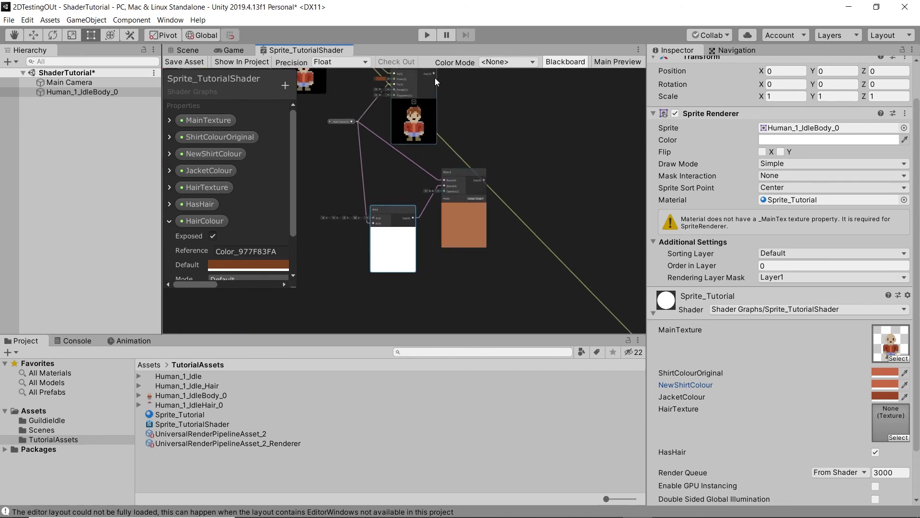
drag(434, 73, 540, 181)
key(Down)
key(Down)
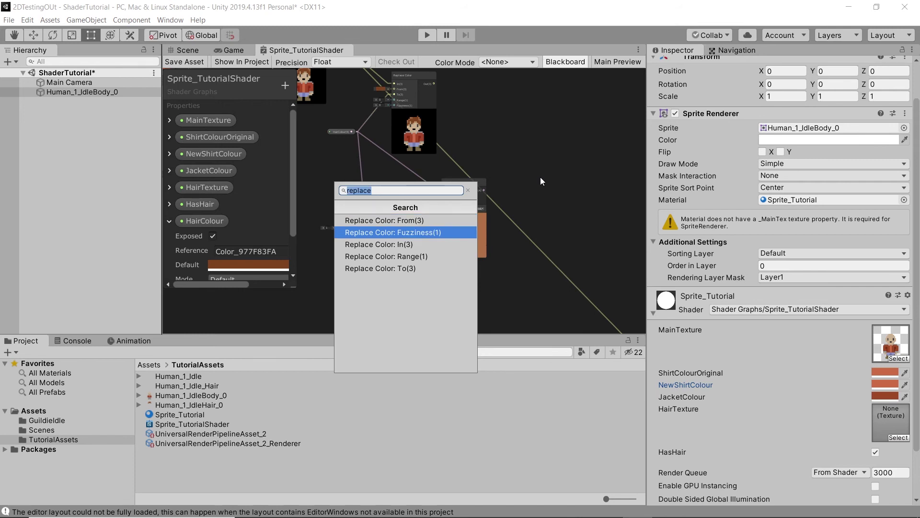
key(Return)
Set the new Replace Color node's From colour to the lighter hair brown by sampling the character preview.
scroll(490, 246, up, 4)
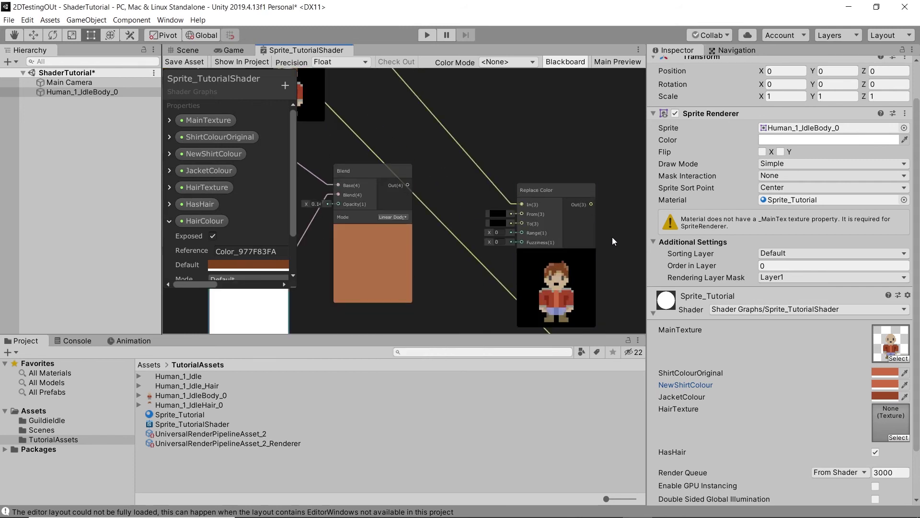
scroll(491, 246, up, 3)
click(388, 138)
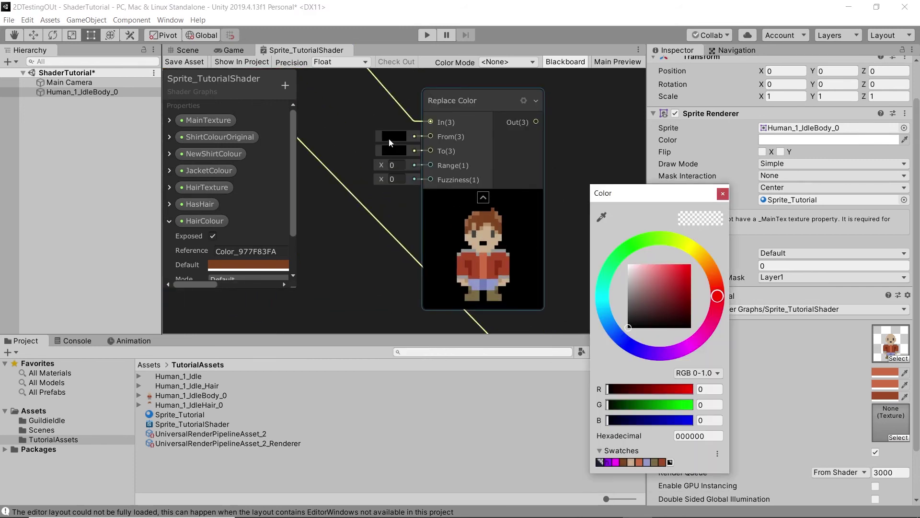
click(602, 216)
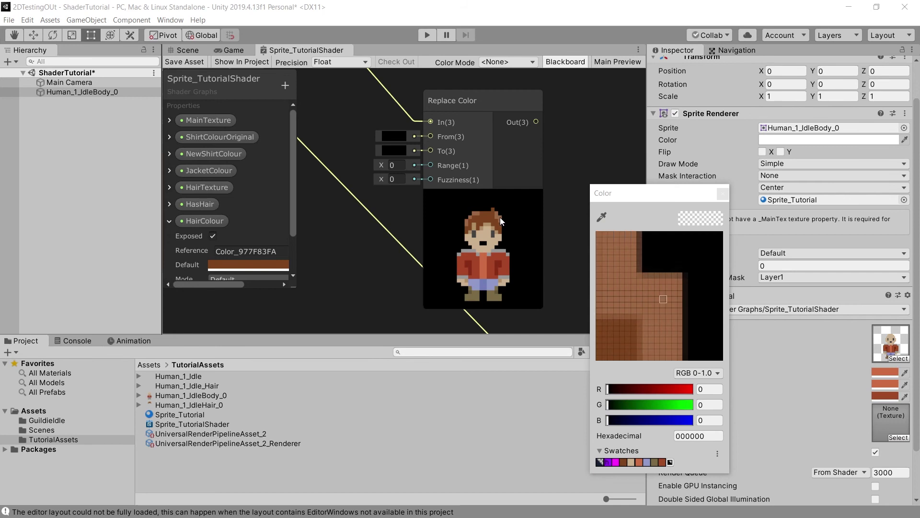
click(500, 217)
Connect the Linear Dodge Blend node's output to the new Replace Color node's To input and reposition the Blend node.
middle_drag(428, 215, 535, 244)
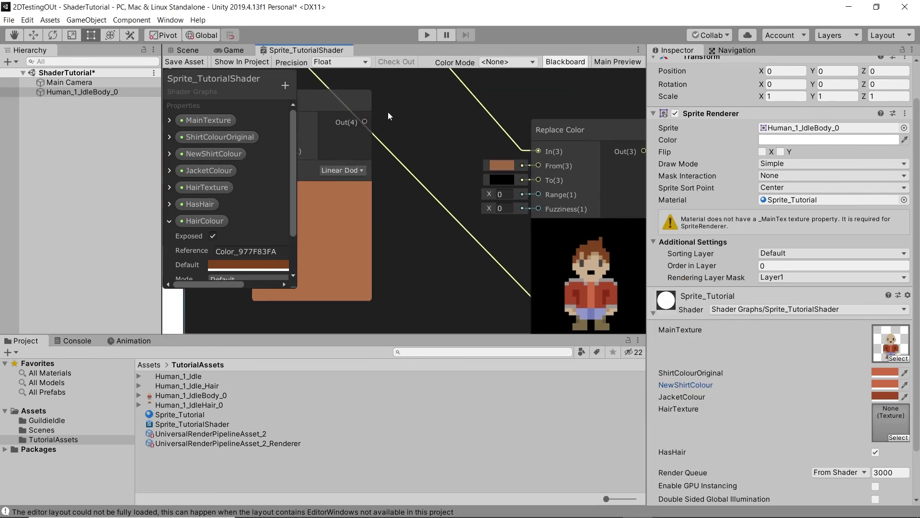
drag(364, 122, 540, 183)
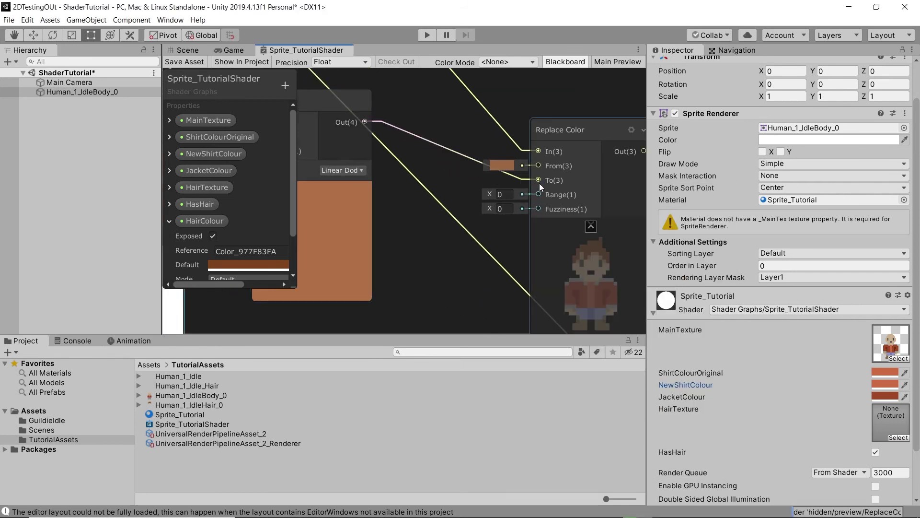
drag(356, 258, 422, 313)
Set the Linear Dodge Blend node's opacity to .1.
middle_drag(403, 233, 473, 199)
drag(308, 177, 306, 177)
click(321, 178)
text(.1)
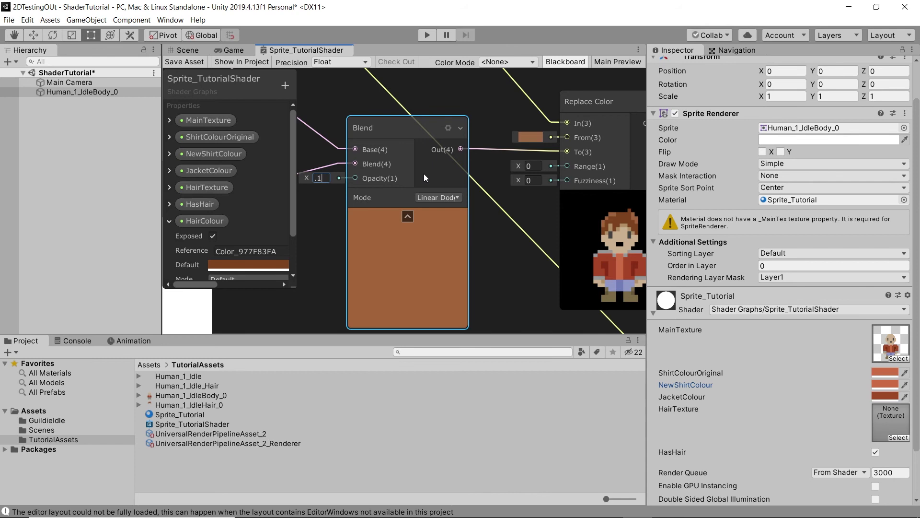
Move the master node closer, connect the last Replace Color node's output to its Color input, and save the shader asset.
scroll(424, 174, down, 5)
drag(585, 311, 607, 169)
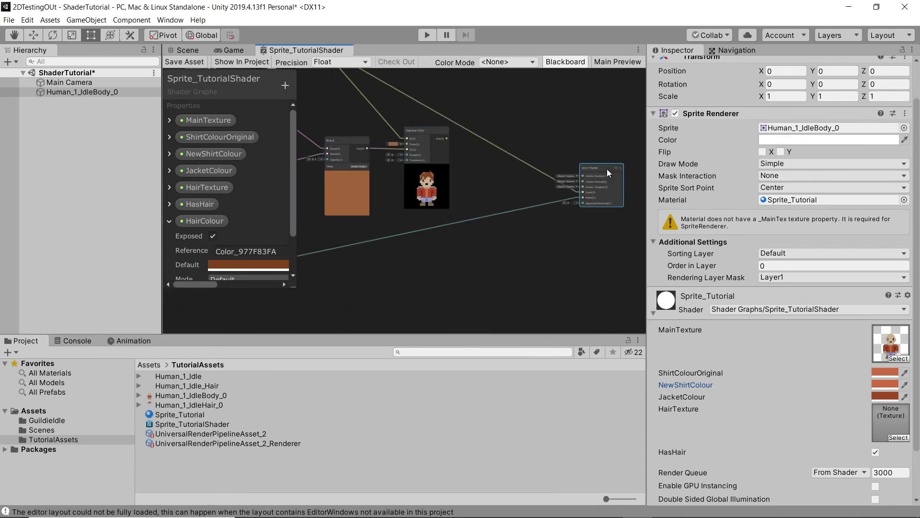
click(185, 62)
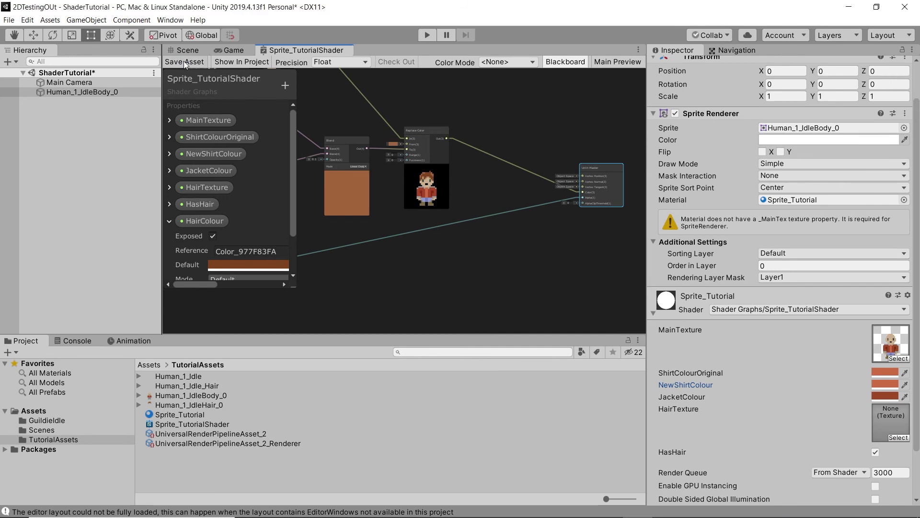
Review the finished node chain from the hair Branch node through the colour replacements to the master node.
scroll(291, 129, down, 3)
scroll(400, 235, down, 8)
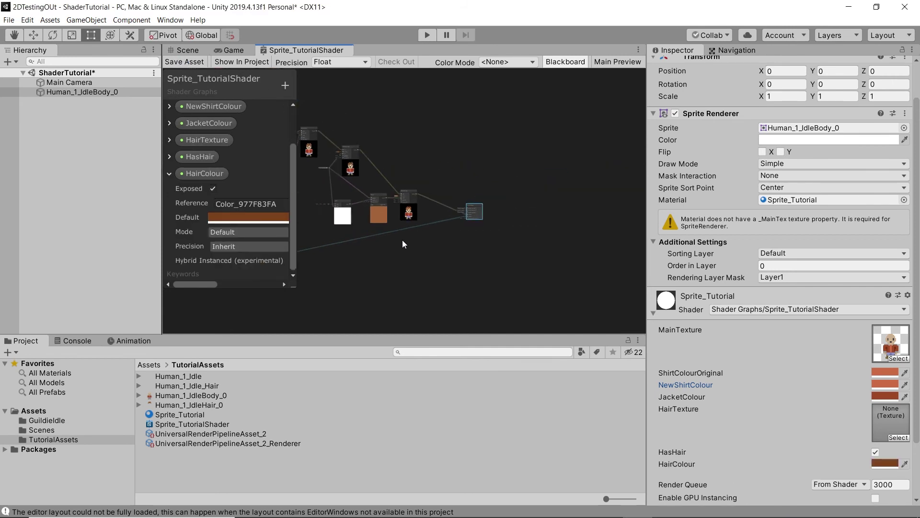
middle_drag(402, 239, 589, 215)
scroll(527, 264, up, 6)
middle_drag(425, 166, 478, 320)
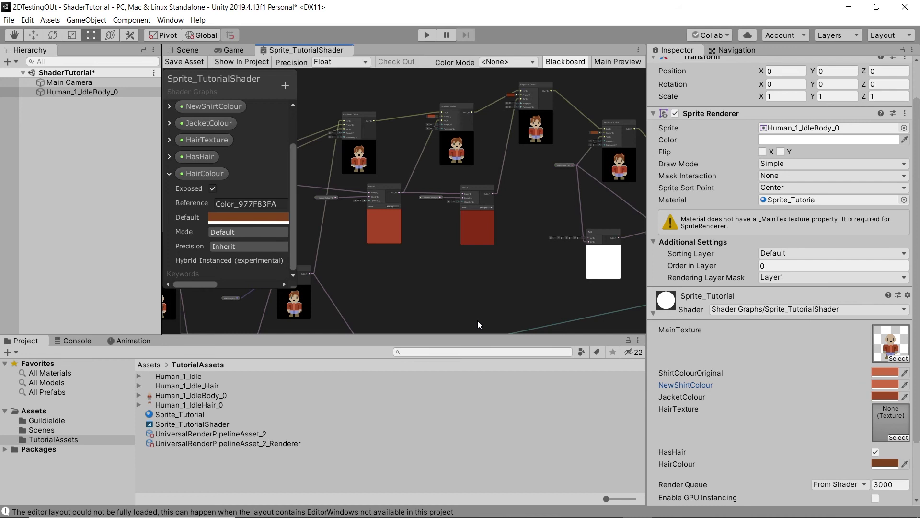
scroll(278, 164, down, 1)
middle_drag(356, 201, 457, 139)
scroll(493, 247, up, 3)
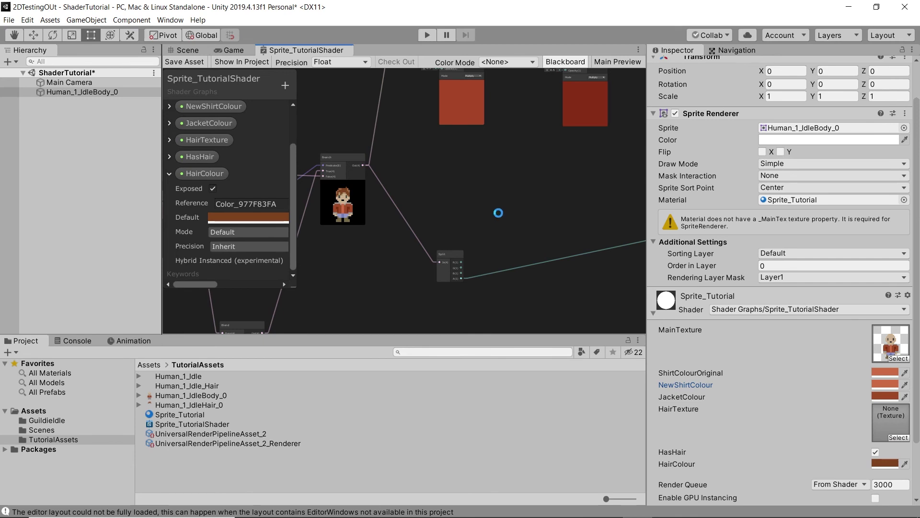
Return to the Scene view and assign Human_1_IdleHair_0 as the Sprite_Tutorial material's HairTexture.
click(187, 50)
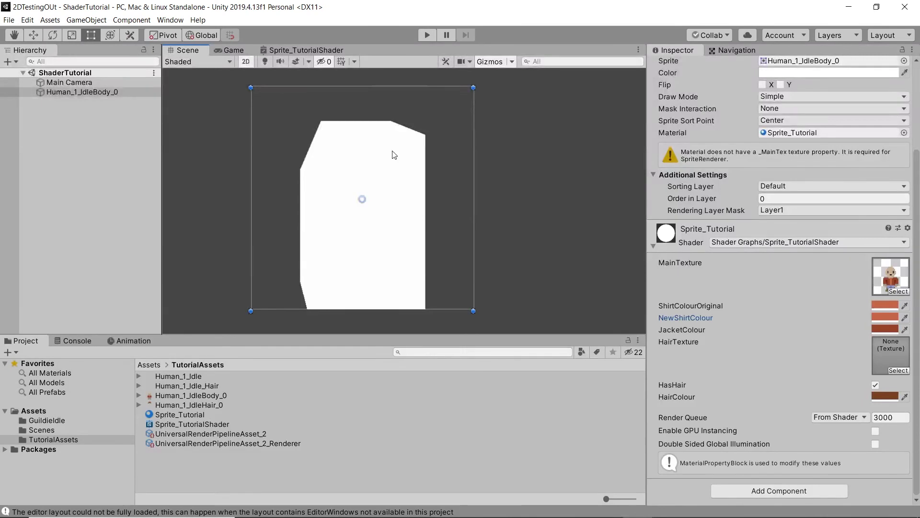
click(898, 370)
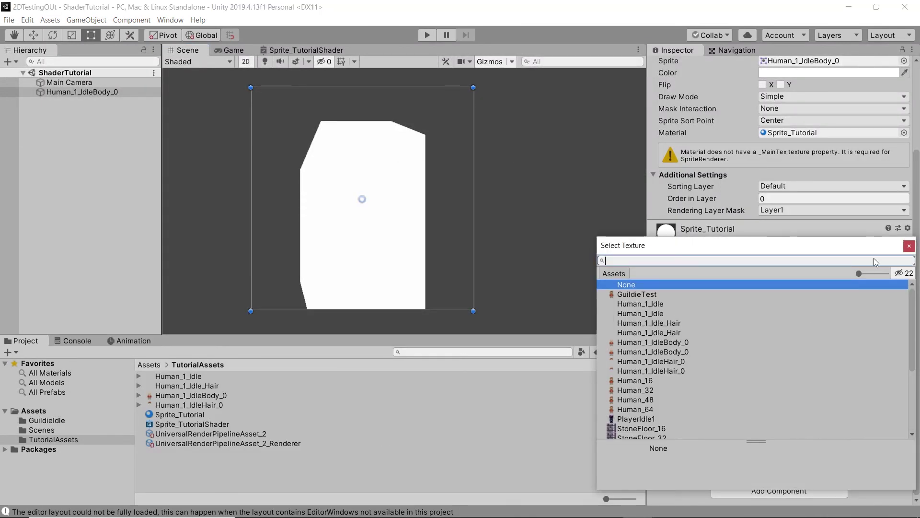
click(909, 246)
drag(194, 404, 891, 354)
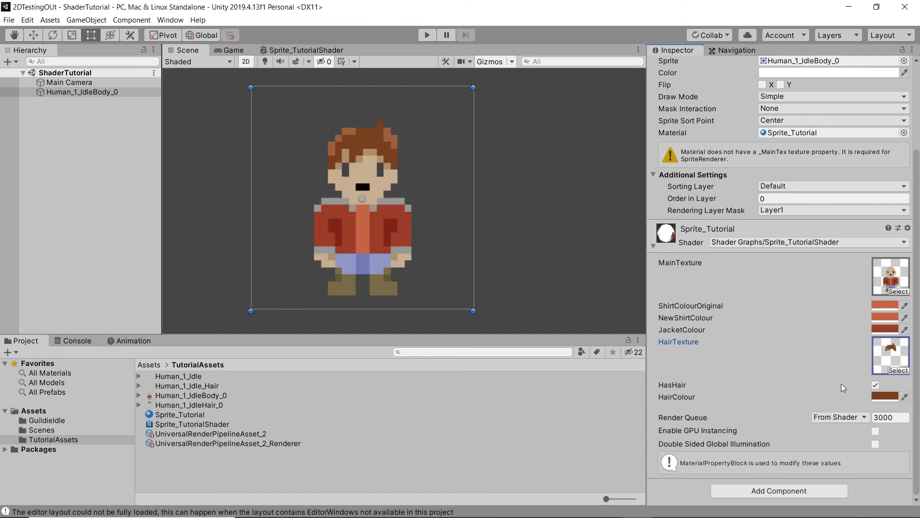
Test the material by switching HasHair off and on, and try another HairColour hue before restoring the original brown.
click(875, 385)
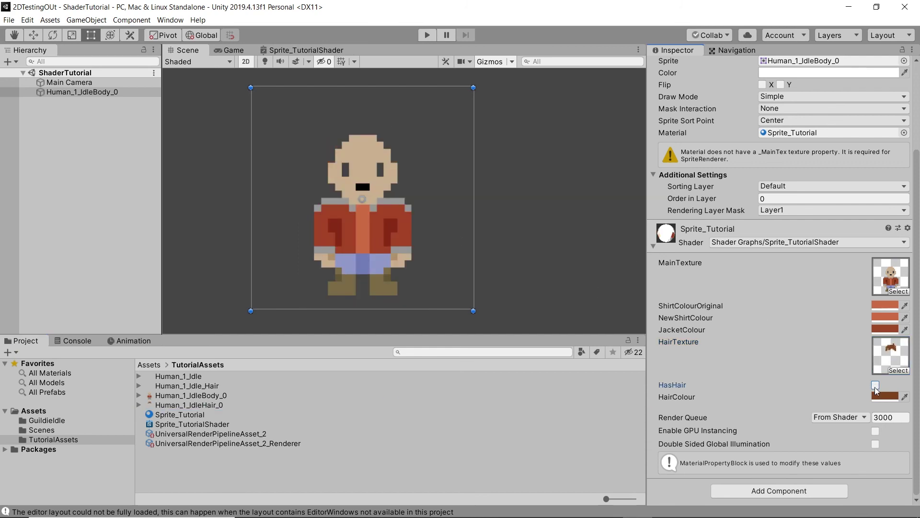
click(876, 385)
click(885, 396)
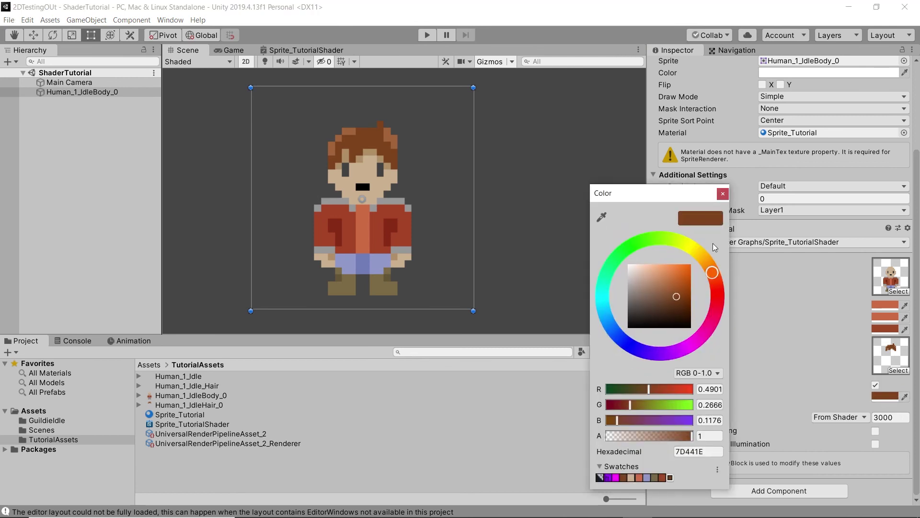
drag(713, 273, 720, 311)
click(688, 222)
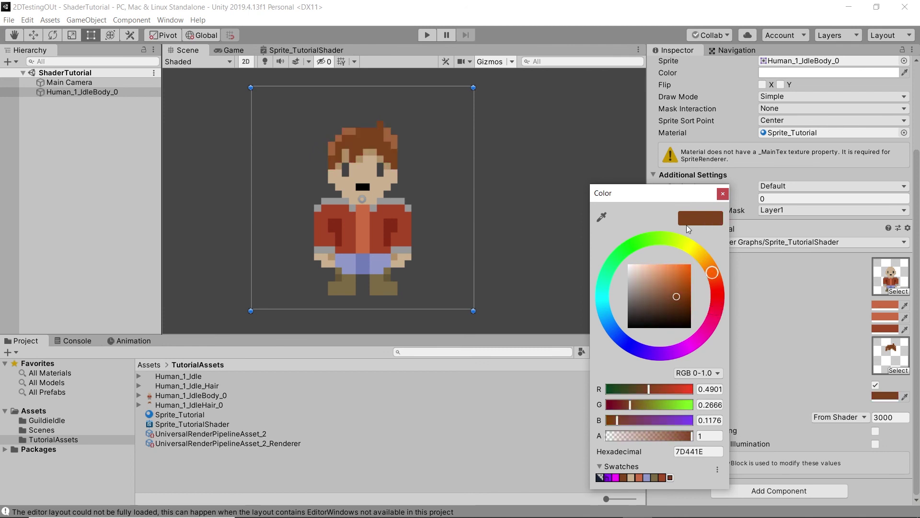
click(723, 193)
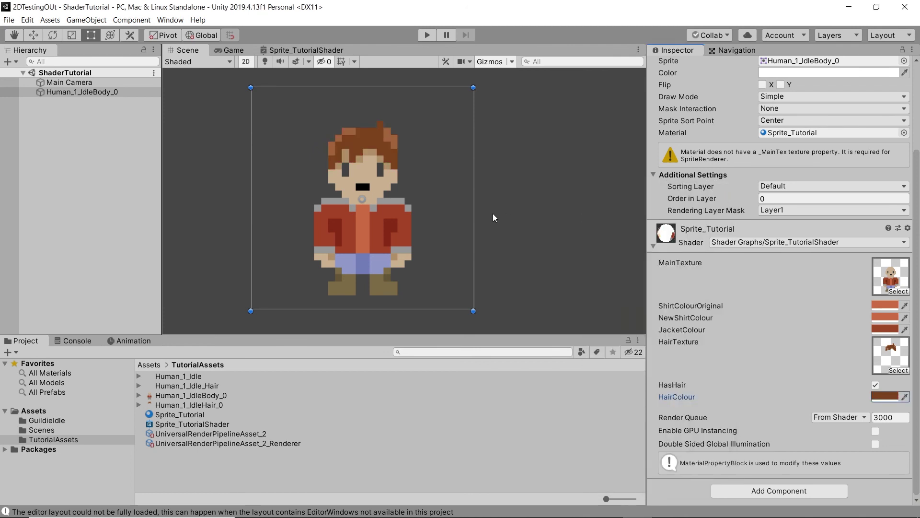
scroll(422, 239, down, 2)
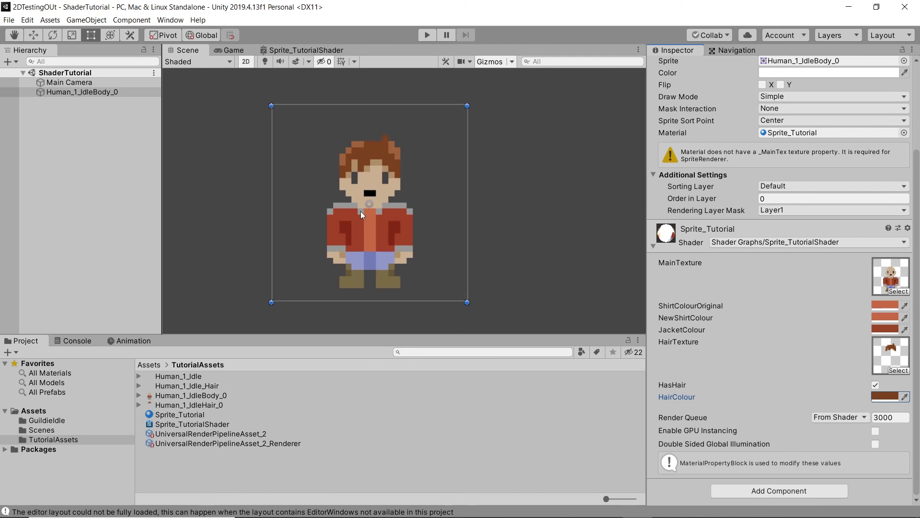
scroll(369, 212, up, 2)
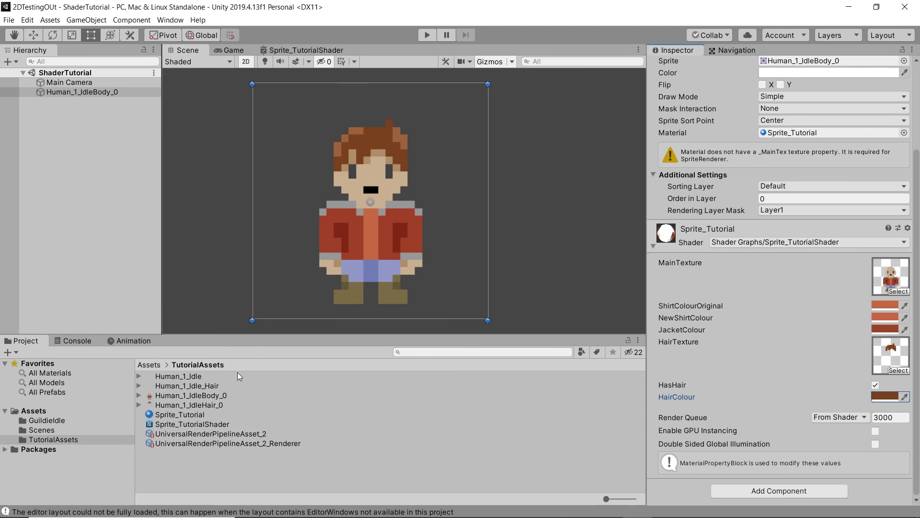
Assign the Human_1_Idle sheet as the Sprite_Tutorial material's MainTexture and Human_1_Idle_Hair as its HairTexture.
drag(205, 376, 882, 268)
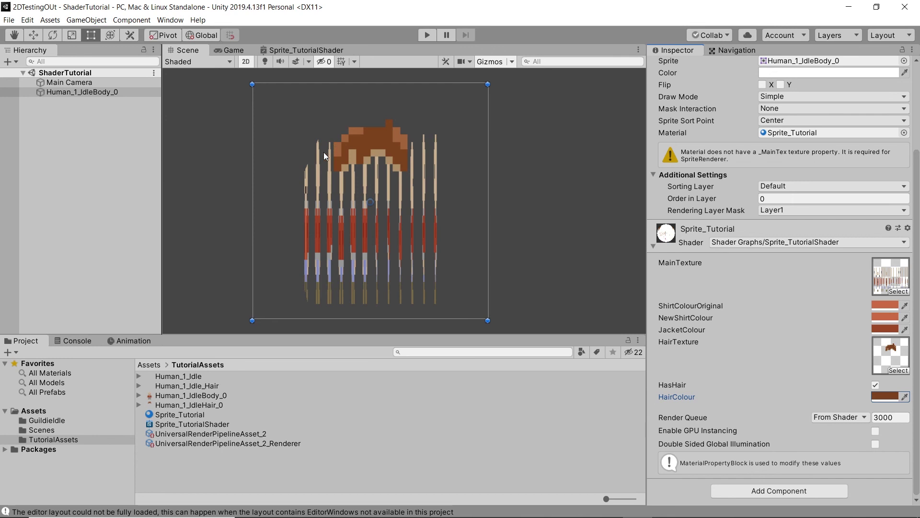
drag(184, 388, 901, 359)
scroll(901, 172, up, 5)
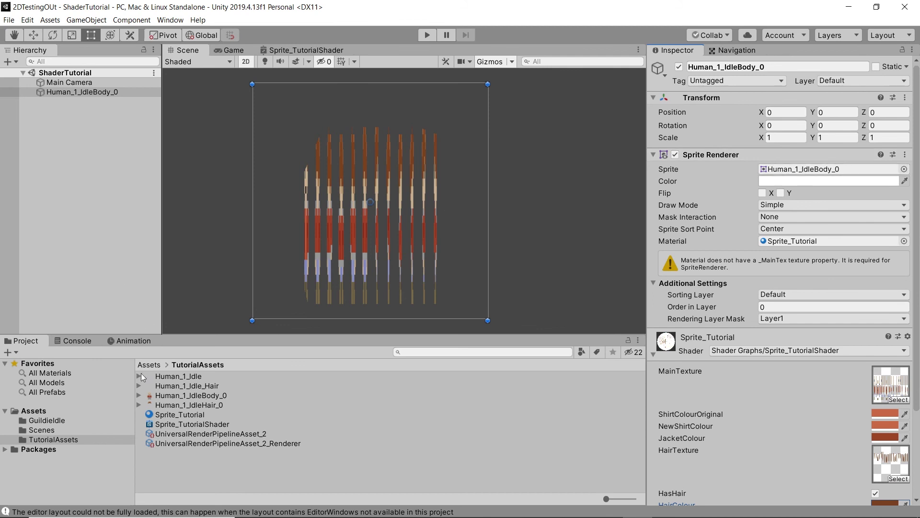
Try Human_1_Idle_0 from the Human_1_Idle sheet in the character's Sprite Renderer, and replace it with Human_1_Idle_1.
click(139, 376)
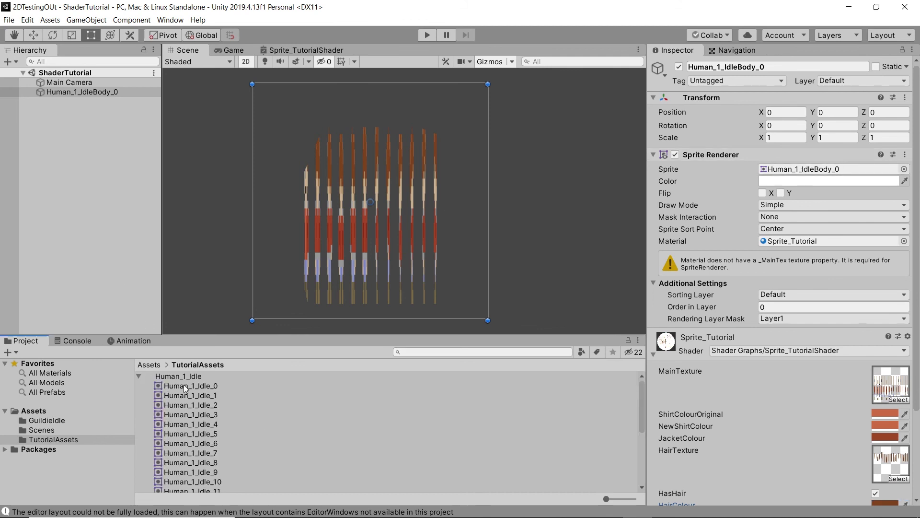
drag(189, 392, 783, 176)
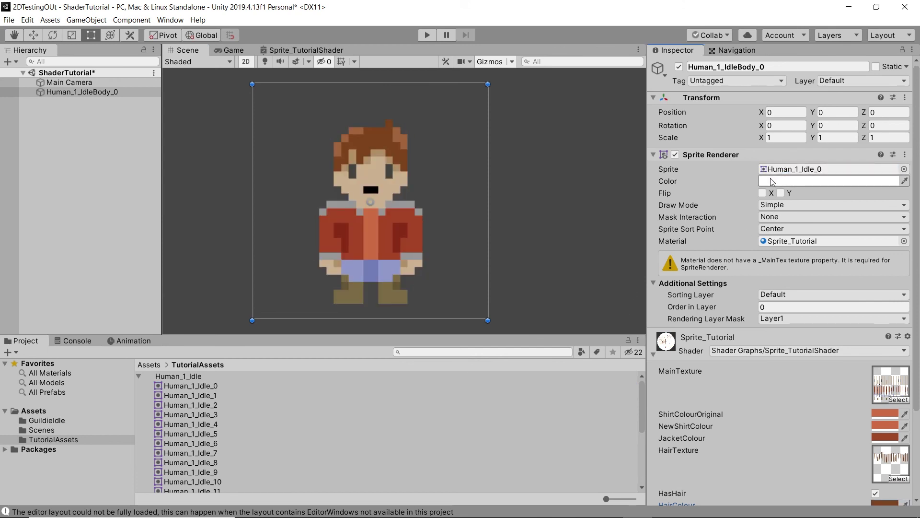
click(249, 394)
drag(249, 395, 808, 175)
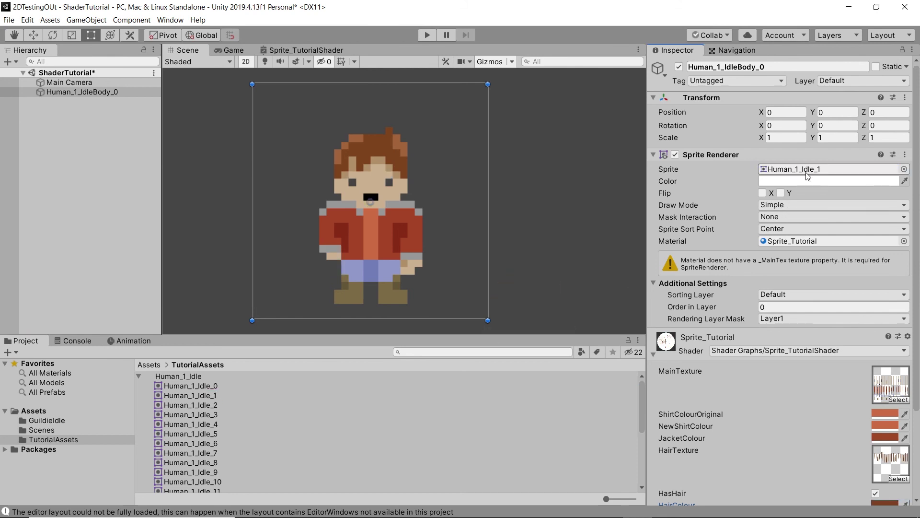
scroll(409, 196, down, 2)
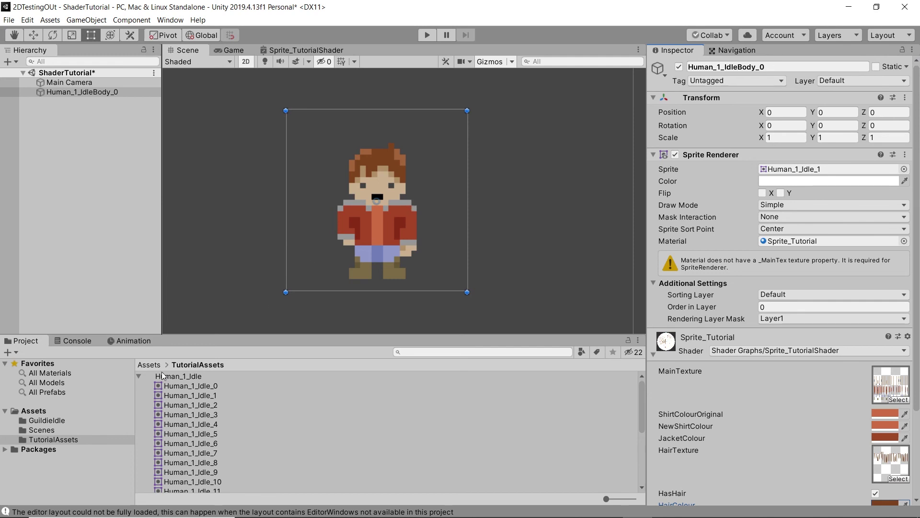
Check the character's animation setup, run the scene to preview the idle animation, and pause playback.
click(126, 344)
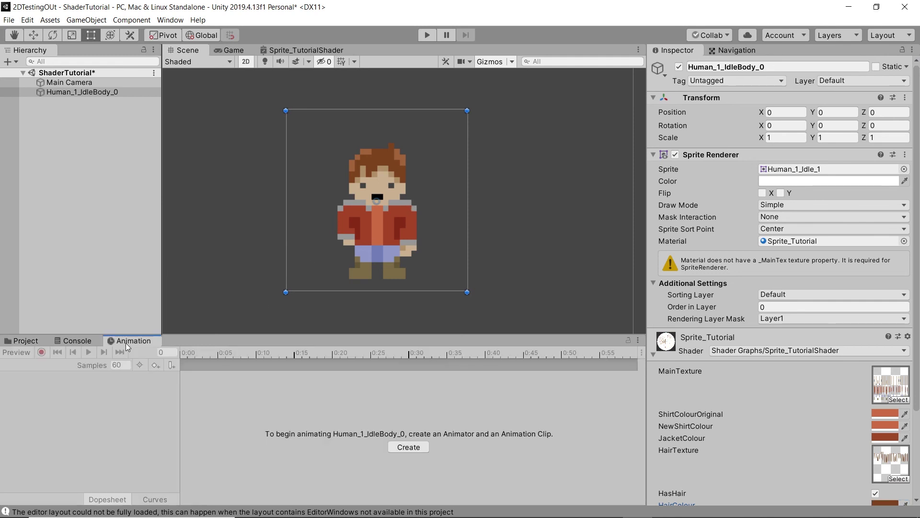
key(ctrl+p)
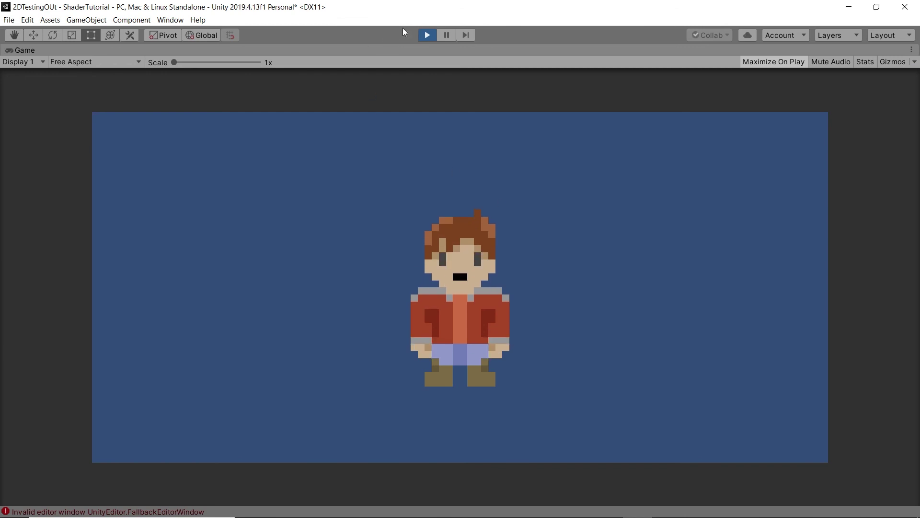
click(449, 35)
Select Human_1_IdleBody_0 in the paused scene and change its material's NewShirtColour to purple, B244CD.
click(83, 92)
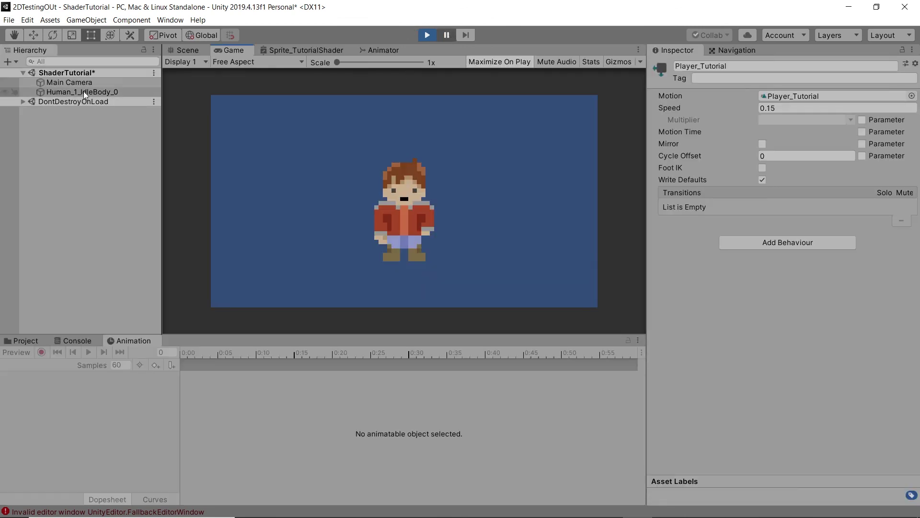
scroll(752, 264, down, 5)
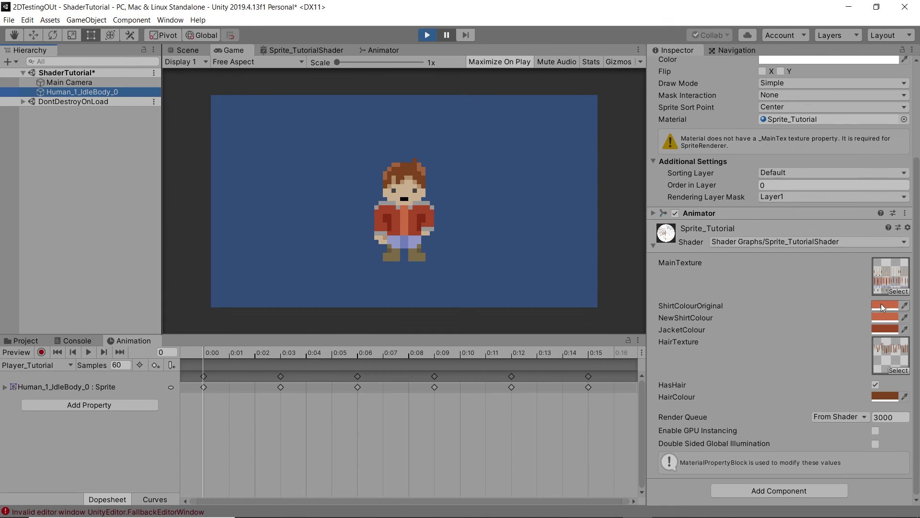
click(885, 315)
click(893, 318)
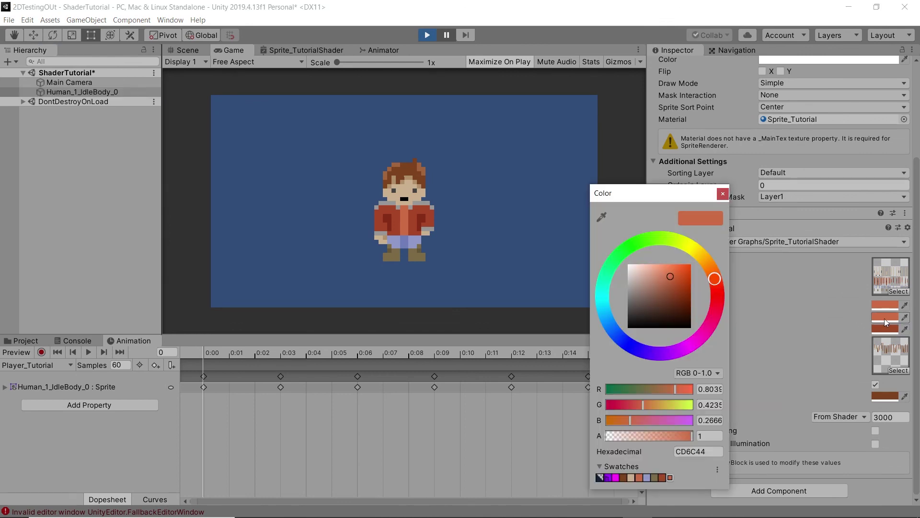
drag(716, 297, 678, 353)
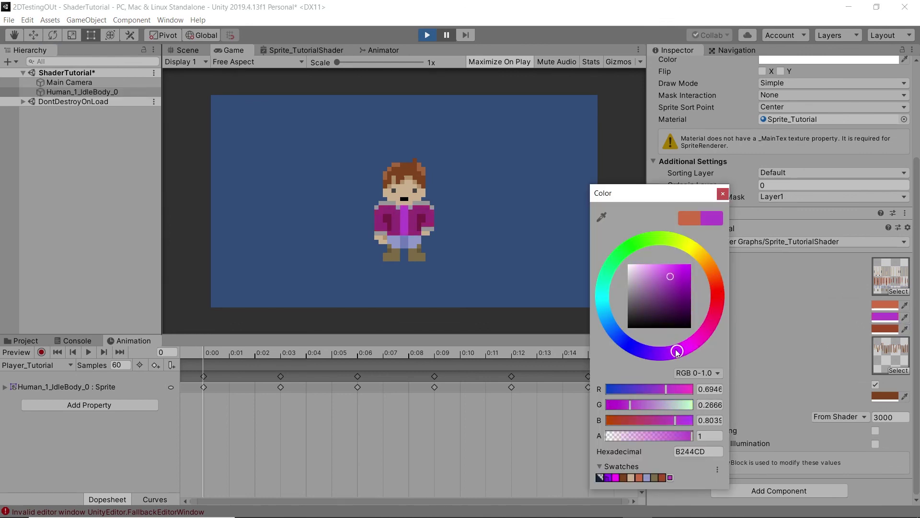
Change the material's HairColour to green, close the colour picker, and resume playing the scene.
click(876, 396)
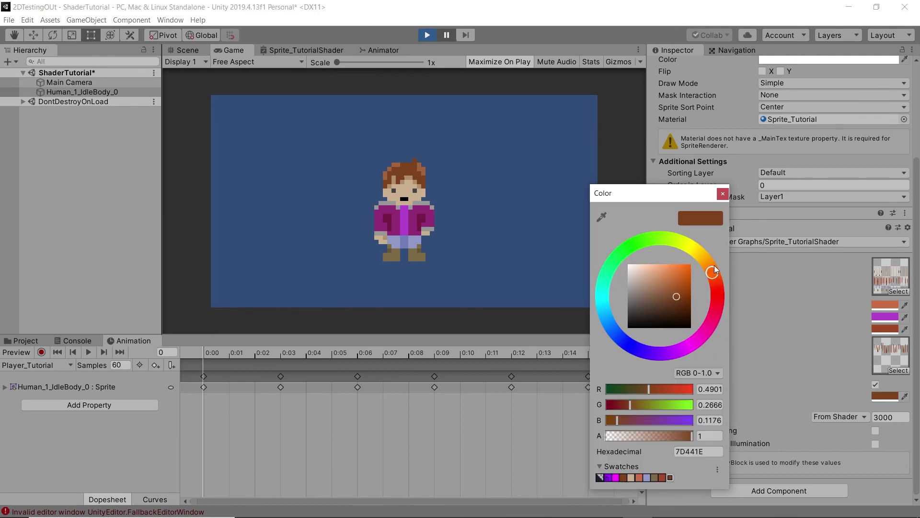
drag(716, 267, 637, 231)
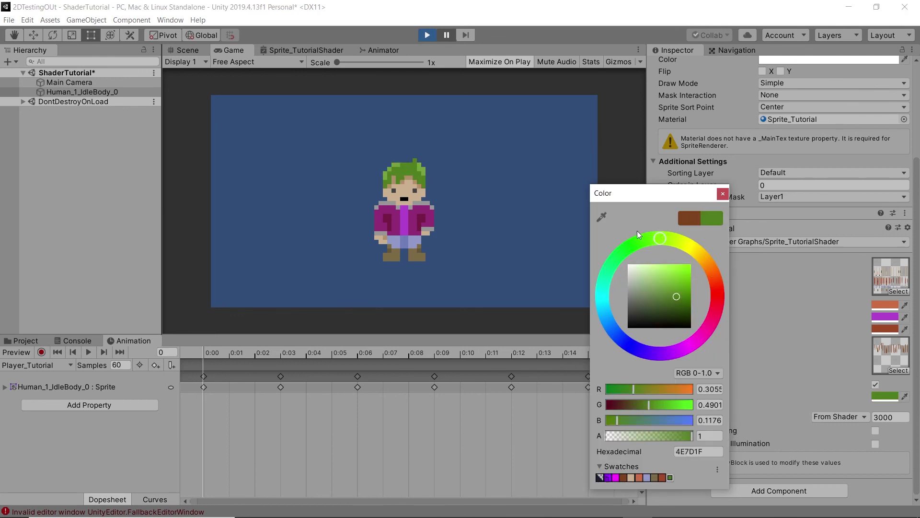
click(722, 194)
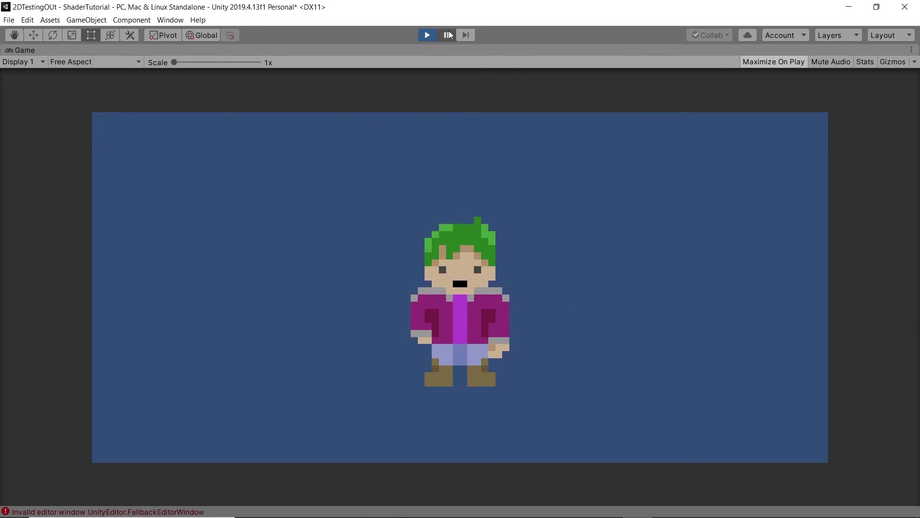
Pause the running scene and switch HasHair off on the character's material.
click(449, 31)
scroll(855, 431, down, 4)
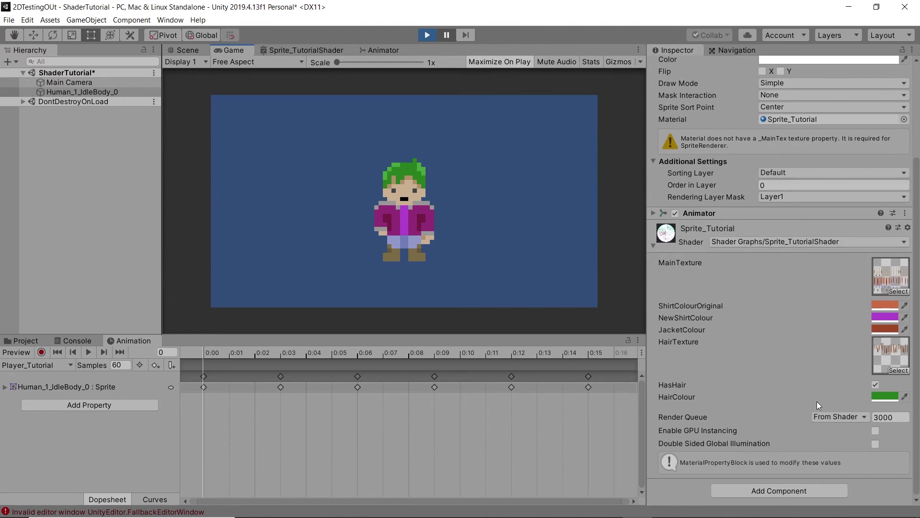
click(875, 385)
Examine the full GuildieShader2 graph, following the shirt, pants, shoe and hair colour groups through to the master node.
key(shift+space)
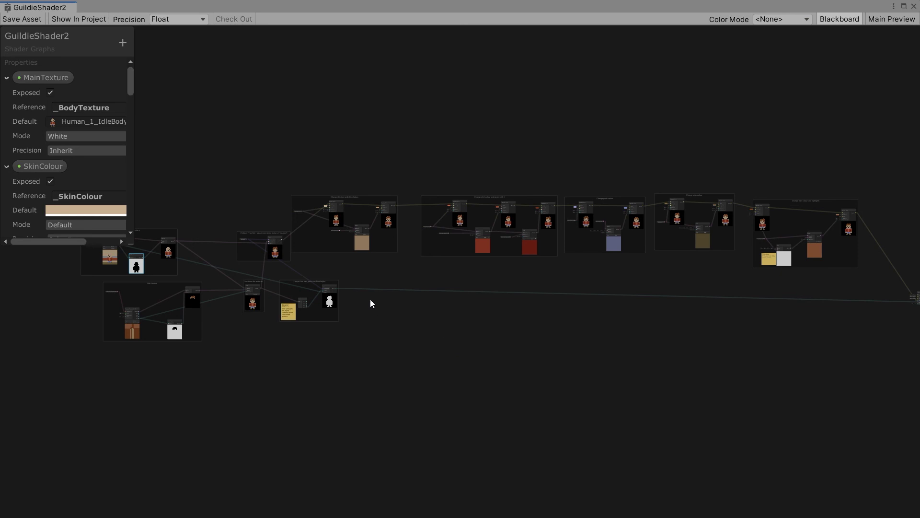
scroll(419, 239, up, 9)
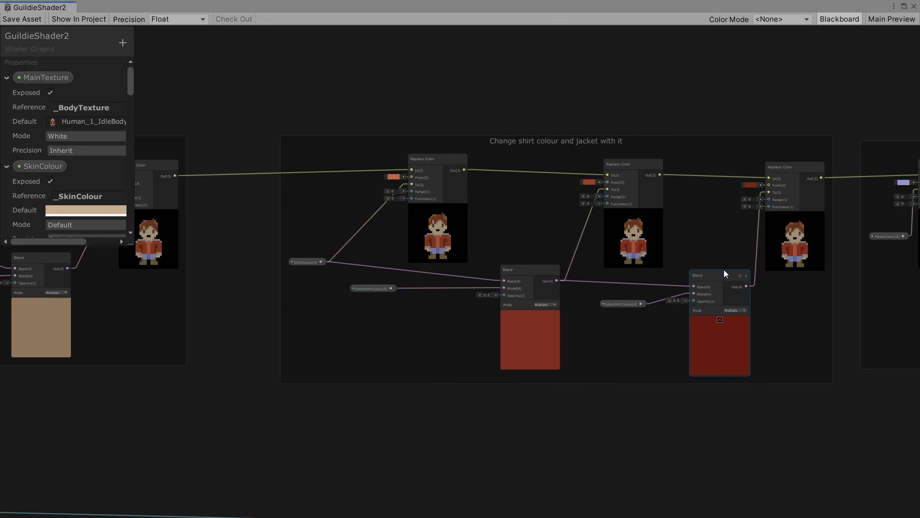
middle_drag(724, 270, 174, 267)
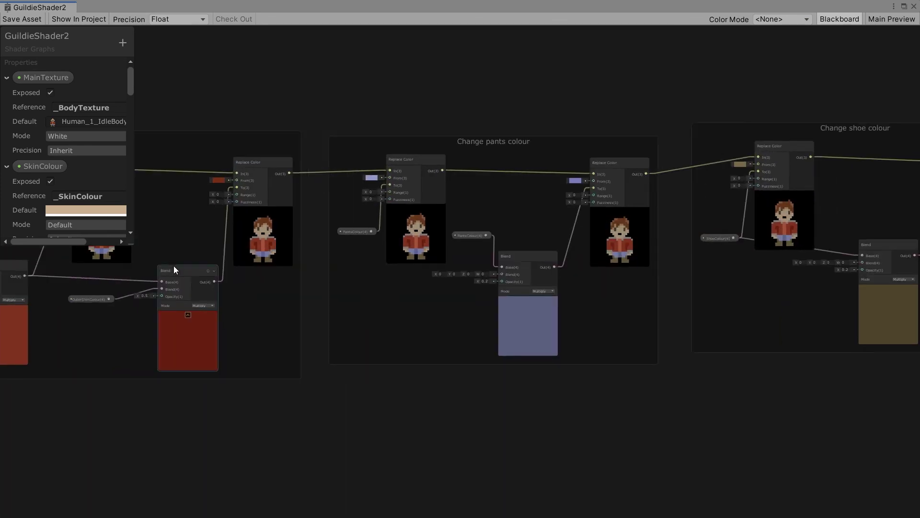
middle_drag(591, 273, 240, 279)
middle_drag(688, 309, 355, 264)
scroll(687, 235, up, 1)
middle_drag(686, 234, 441, 194)
scroll(441, 192, down, 3)
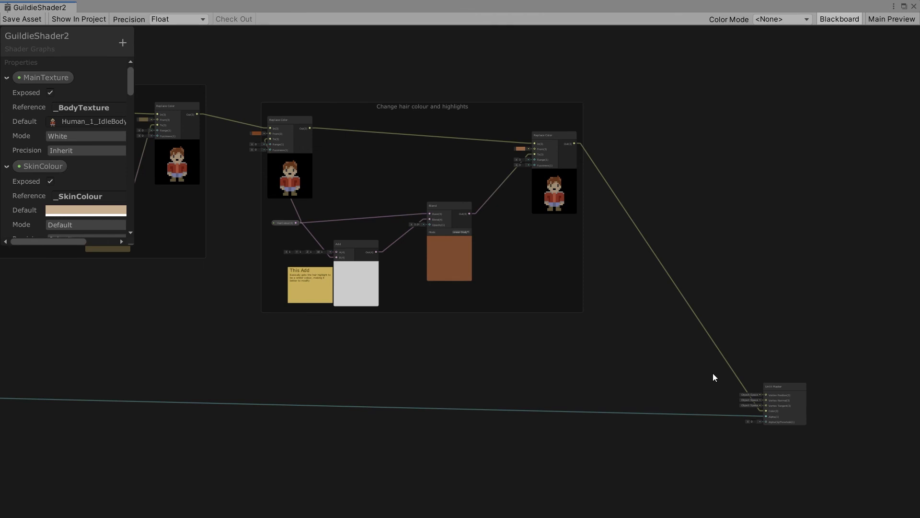